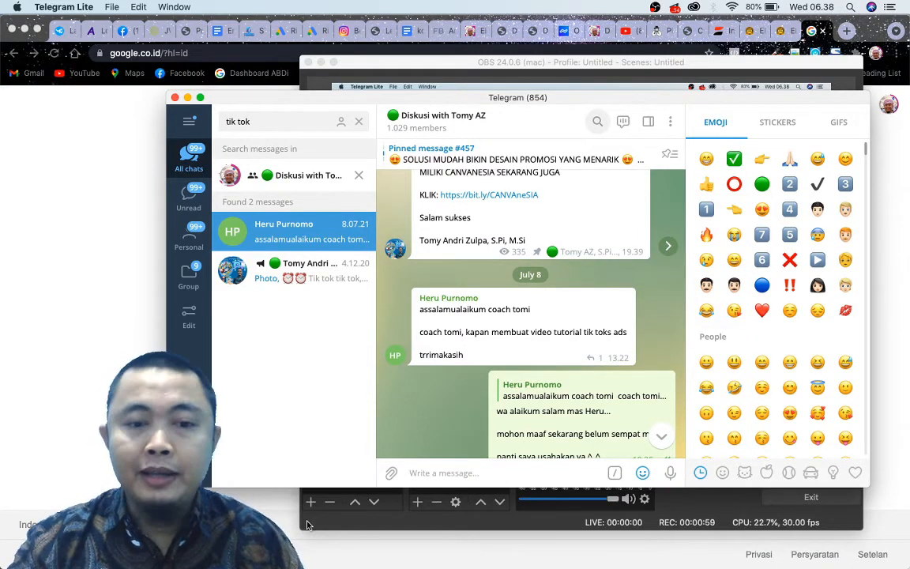
# Switch to the phone mirrored in scrcpy and look over the TikTok profile's bio and posted videos.
pyautogui.click(273, 514)
pyautogui.press('super+Tab')
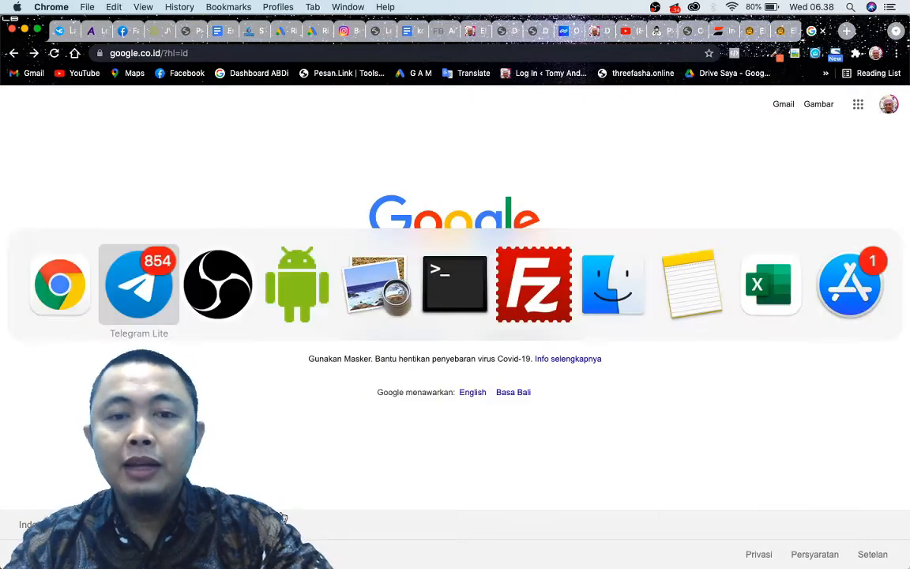
pyautogui.click(280, 291)
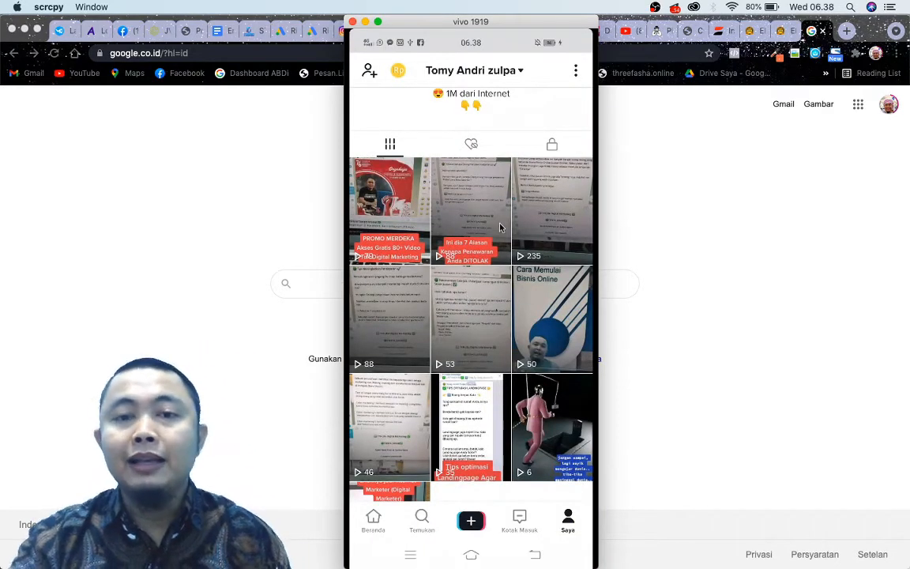
pyautogui.scroll(5, 474, 299)
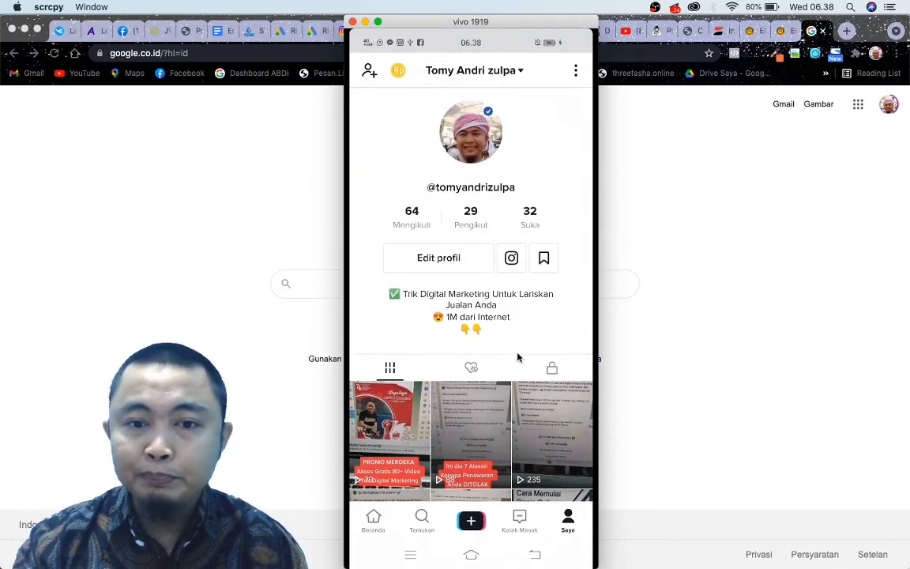
pyautogui.moveTo(518, 355); pyautogui.dragTo(513, 209)
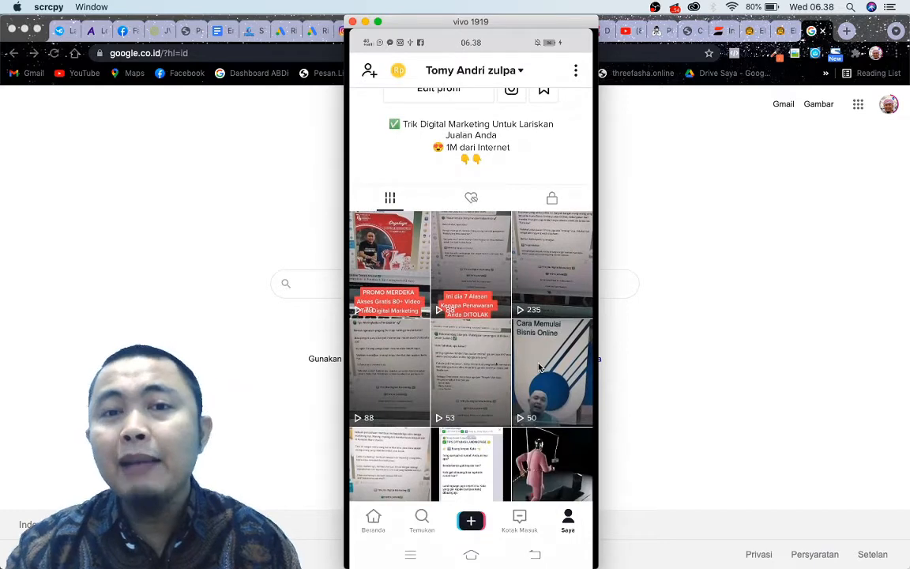
pyautogui.moveTo(535, 416); pyautogui.dragTo(512, 356)
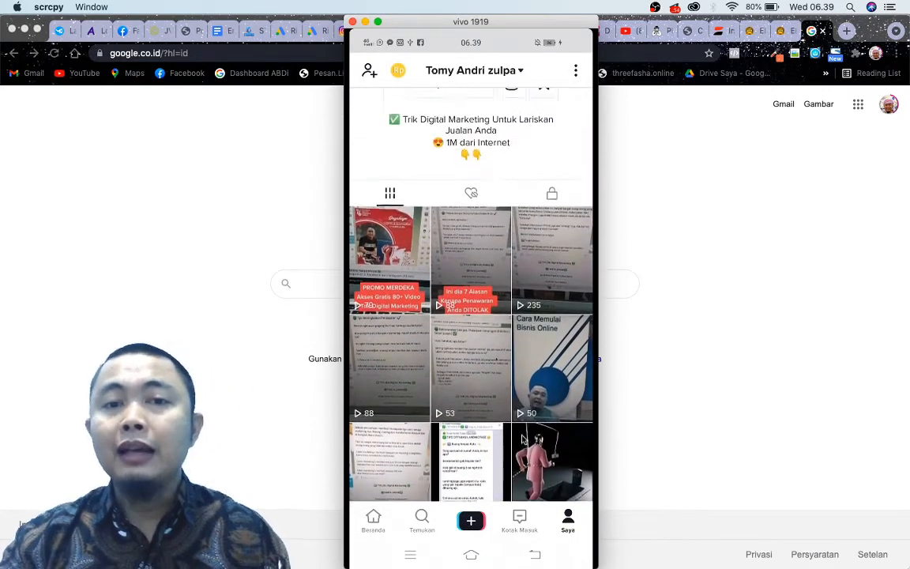
pyautogui.moveTo(482, 160); pyautogui.dragTo(491, 262)
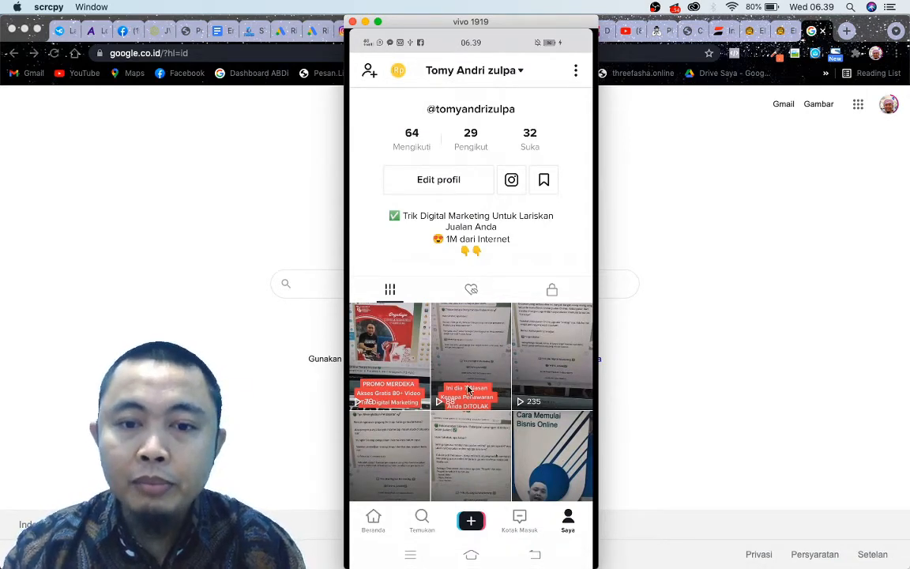
# Open the "Ini dia 7 Alasan Kenapa Penawaran Anda DITOLAK" video, view its sharing options, and return to the profile.
pyautogui.click(457, 382)
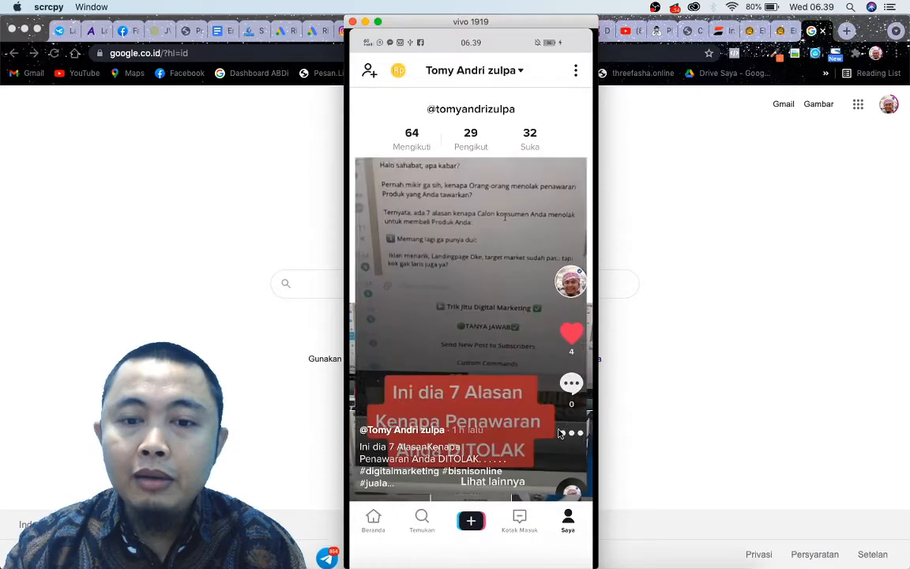
pyautogui.click(581, 419)
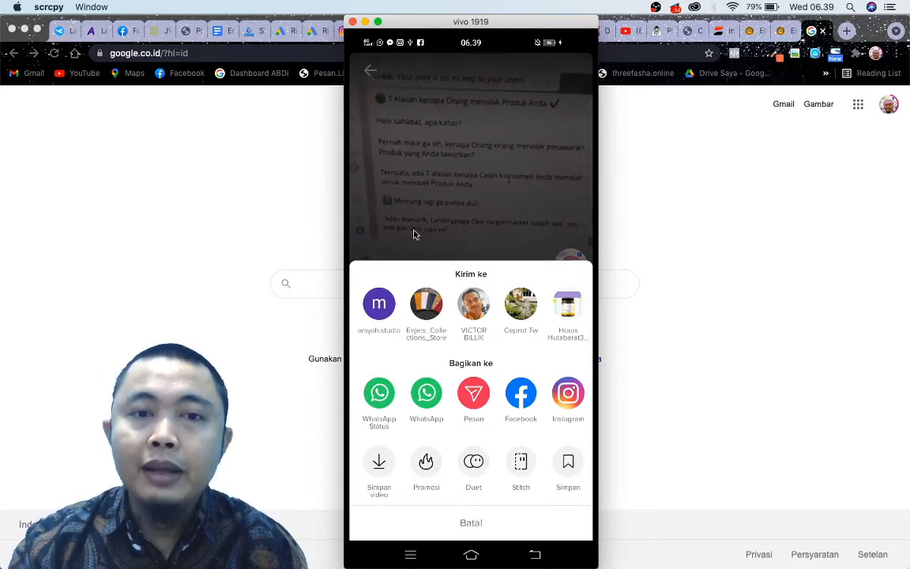
pyautogui.click(374, 128)
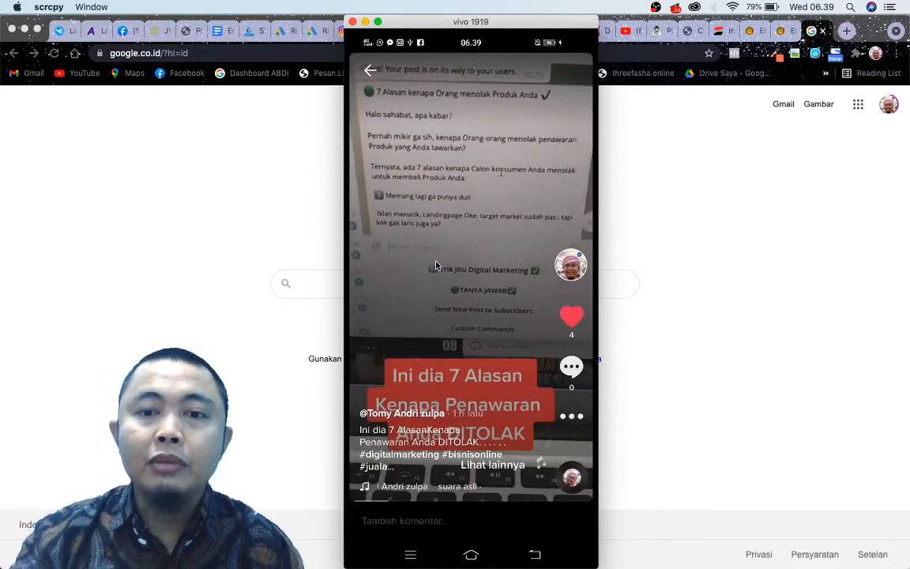
pyautogui.click(370, 71)
pyautogui.click(369, 73)
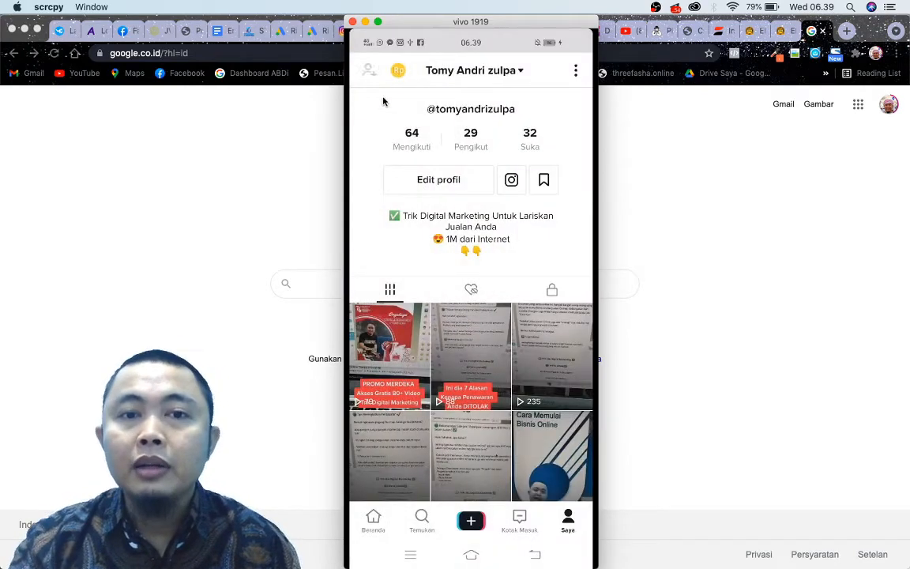
pyautogui.click(368, 70)
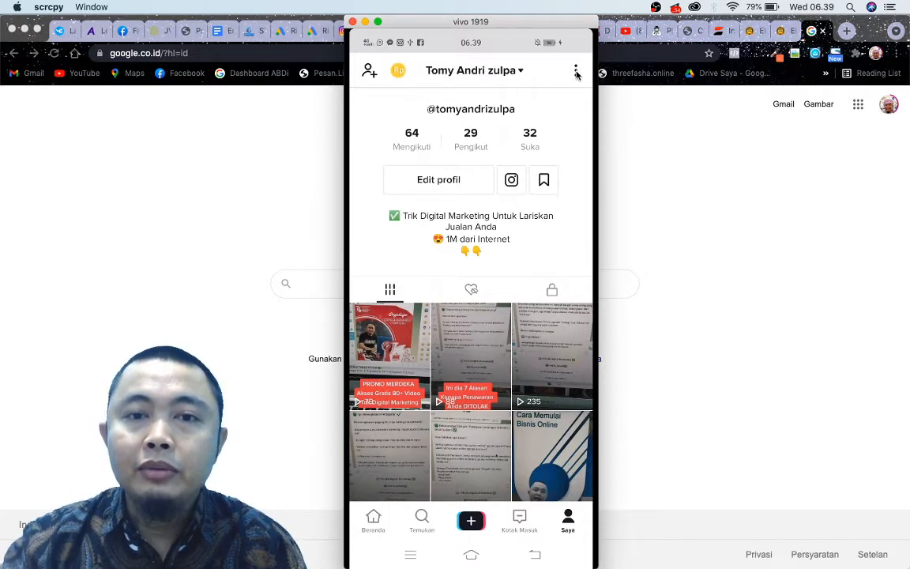
# Start converting the profile to a Pro account in the account management settings, with Bisnis as the account type.
pyautogui.scroll(3, 561, 135)
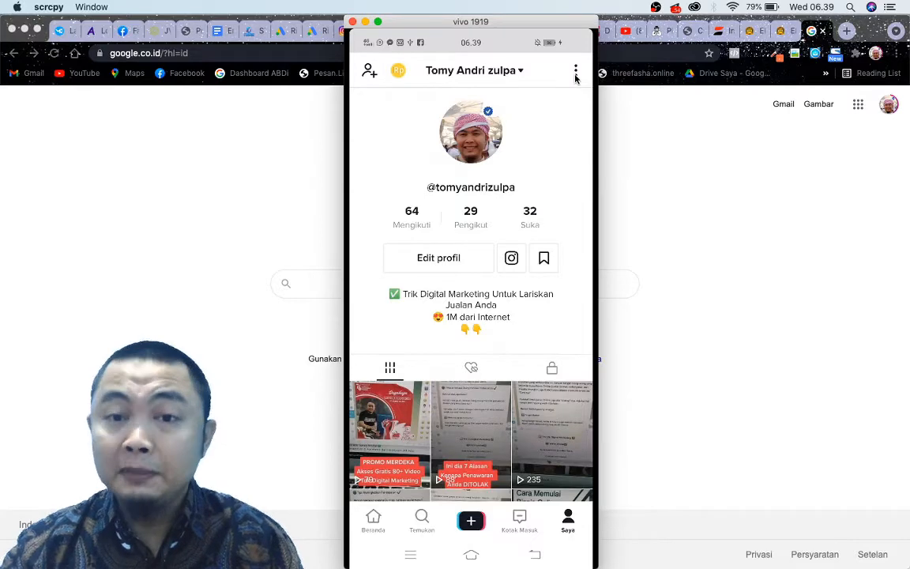
pyautogui.click(576, 72)
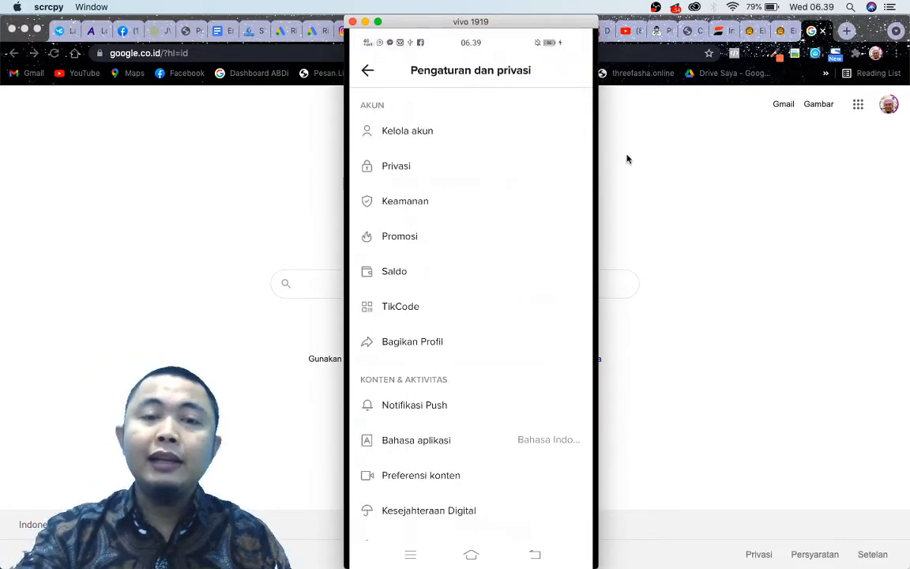
pyautogui.click(431, 134)
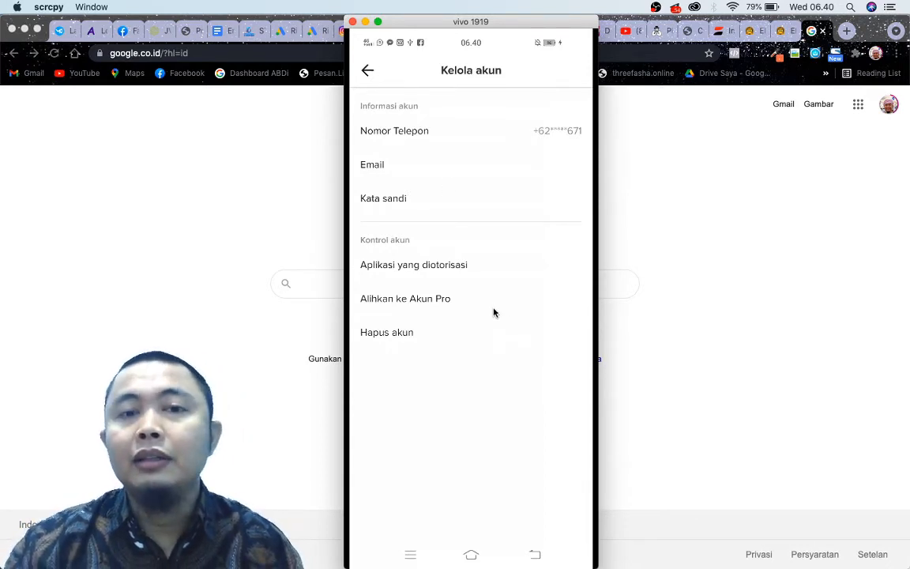
pyautogui.click(424, 299)
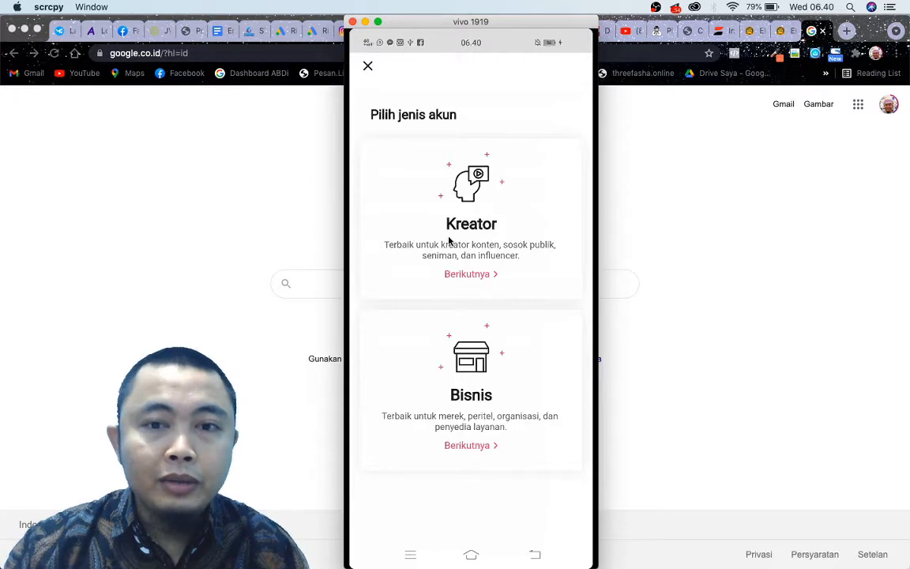
pyautogui.click(477, 445)
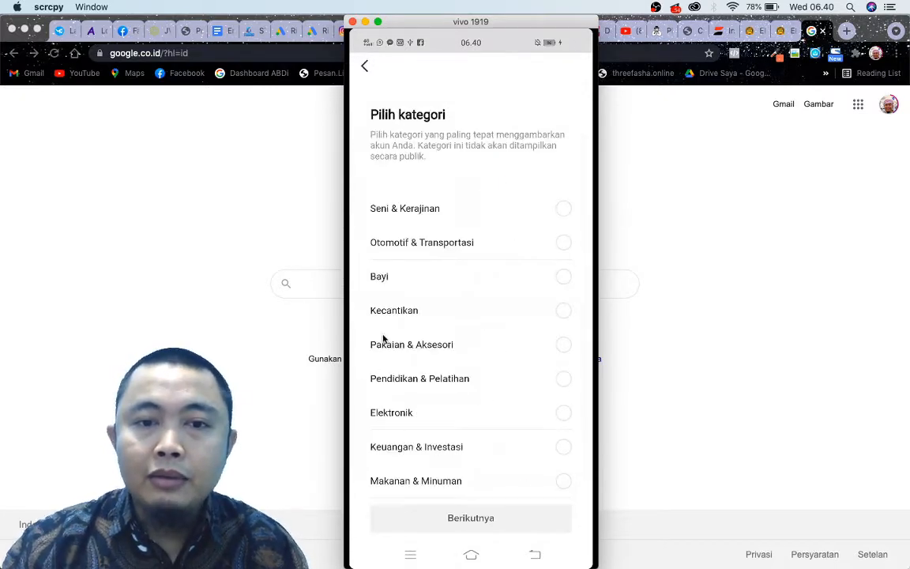
# Set the business account's category to Blog Pribadi and submit it.
pyautogui.scroll(-10, 464, 410)
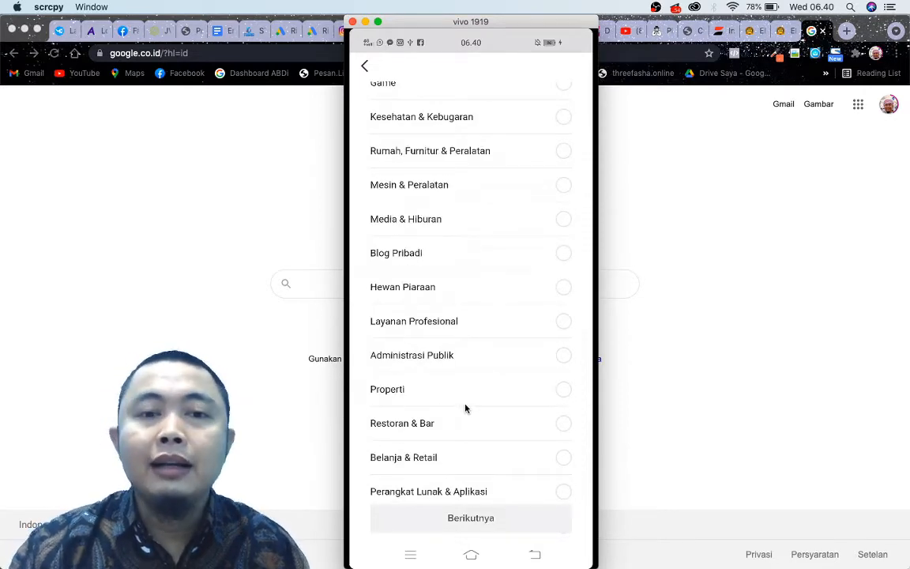
pyautogui.scroll(-5, 466, 407)
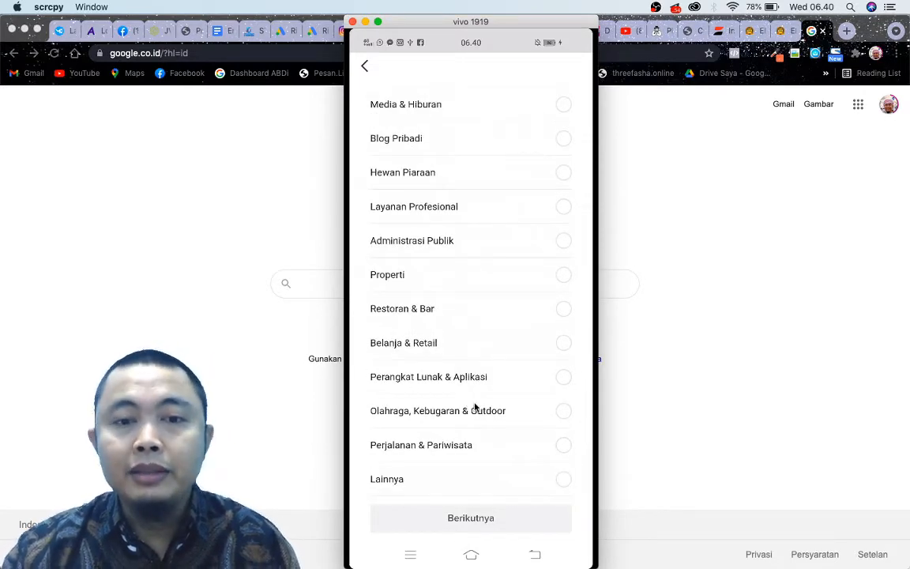
pyautogui.scroll(5, 449, 370)
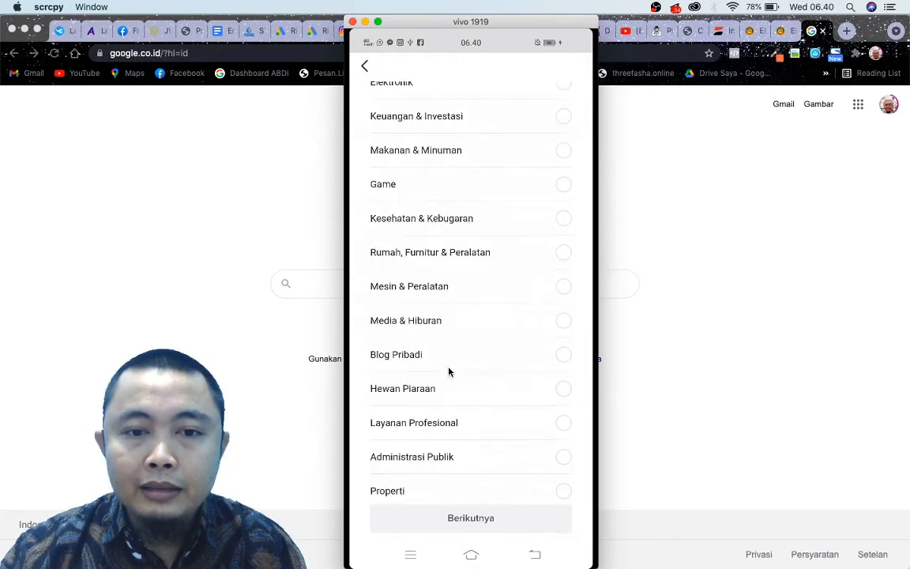
pyautogui.scroll(-5, 449, 370)
pyautogui.click(433, 142)
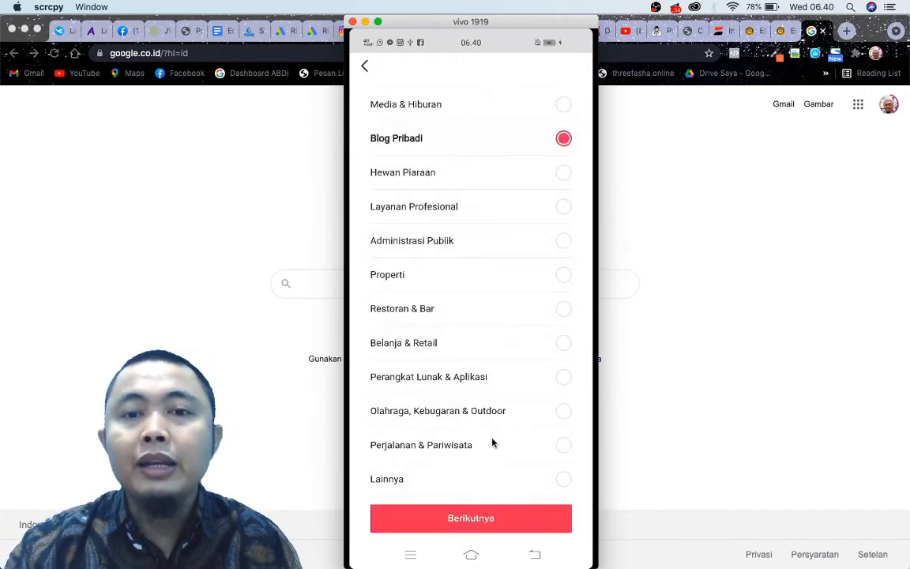
pyautogui.click(486, 525)
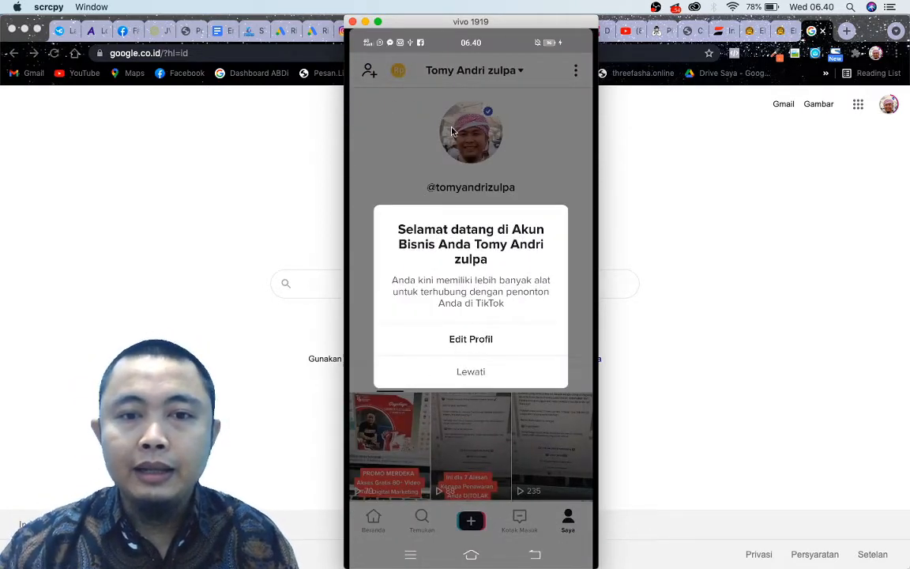
# Check the website entry in the profile's editable details without changing it, and return to the profile.
pyautogui.click(485, 341)
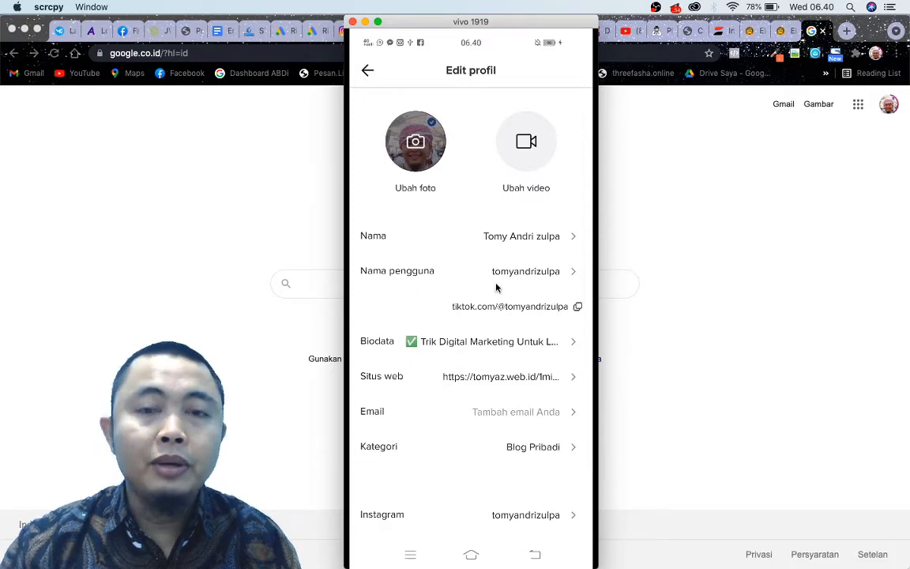
pyautogui.click(487, 385)
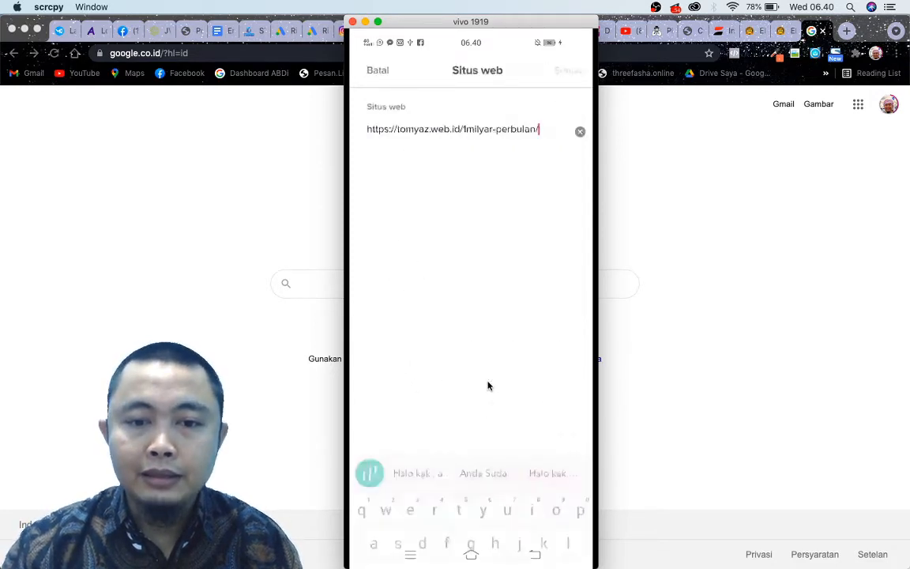
pyautogui.click(371, 71)
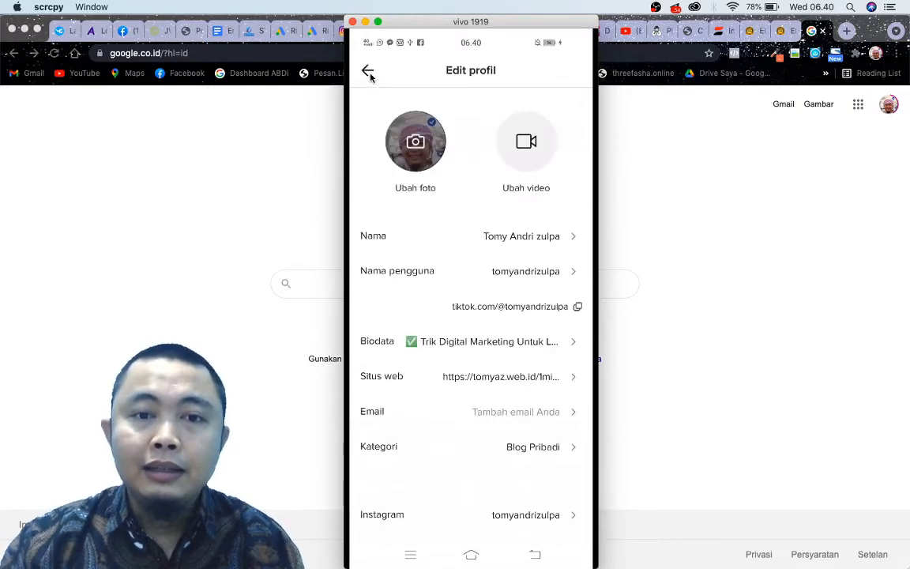
pyautogui.click(369, 72)
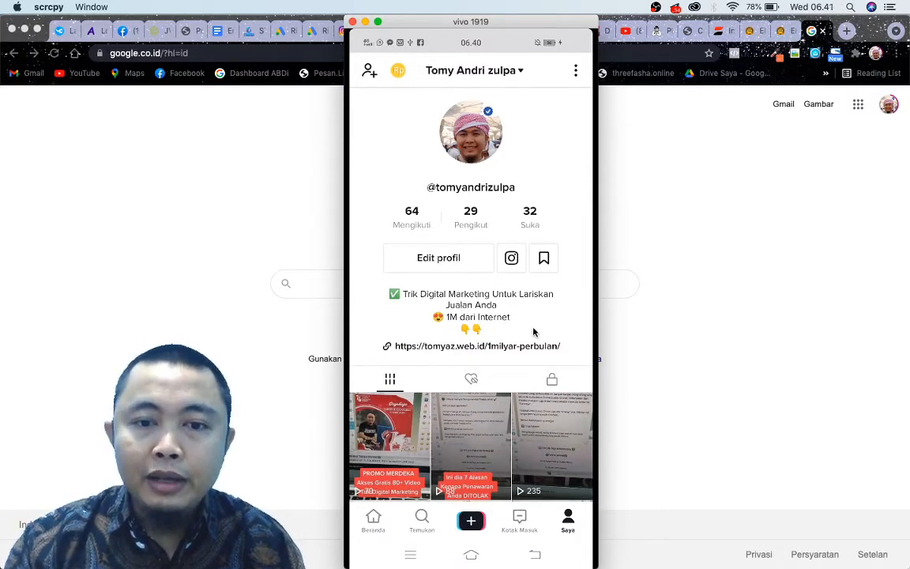
# Start a promotion for the "Ini dia 7 Alasan Kenapa Penawaran Anda DITOLAK" video with the target Lebih banyak pengikut.
pyautogui.click(482, 436)
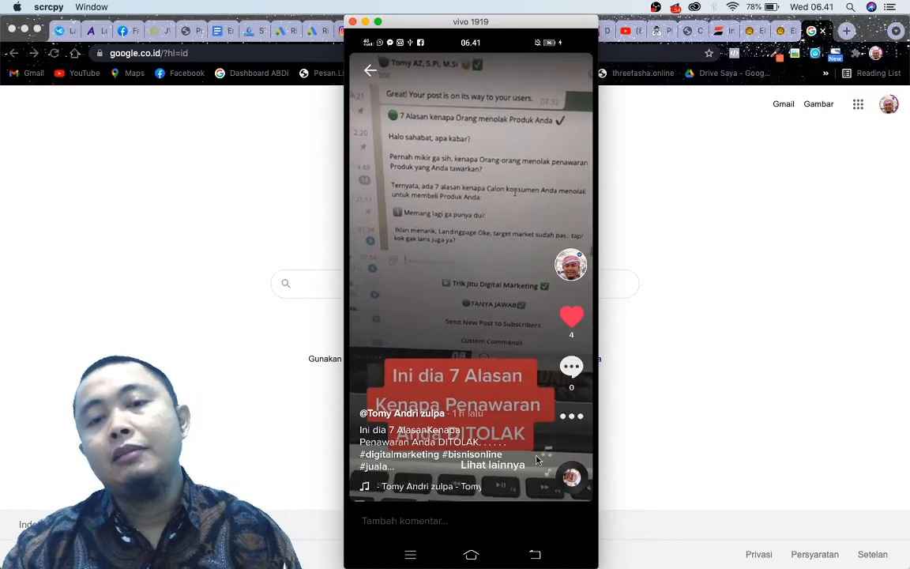
pyautogui.click(576, 419)
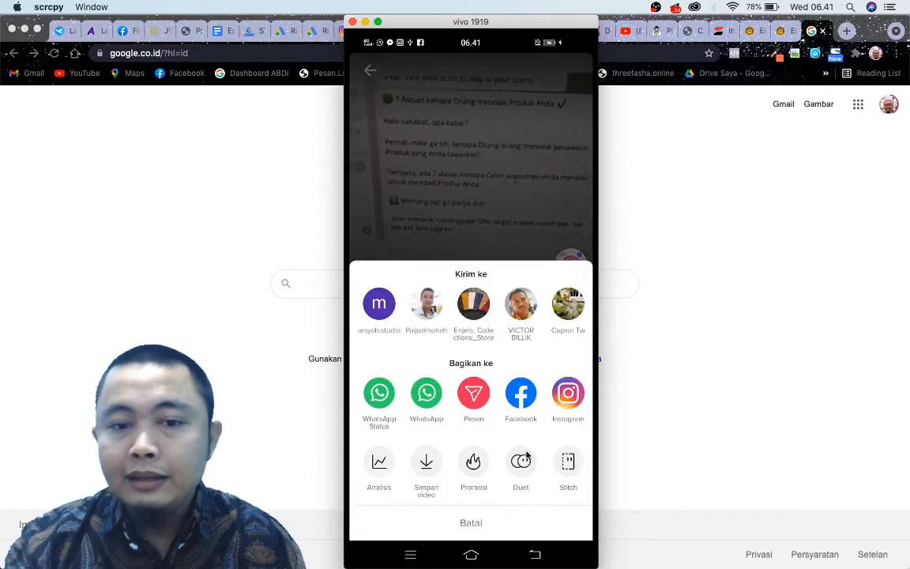
pyautogui.click(427, 465)
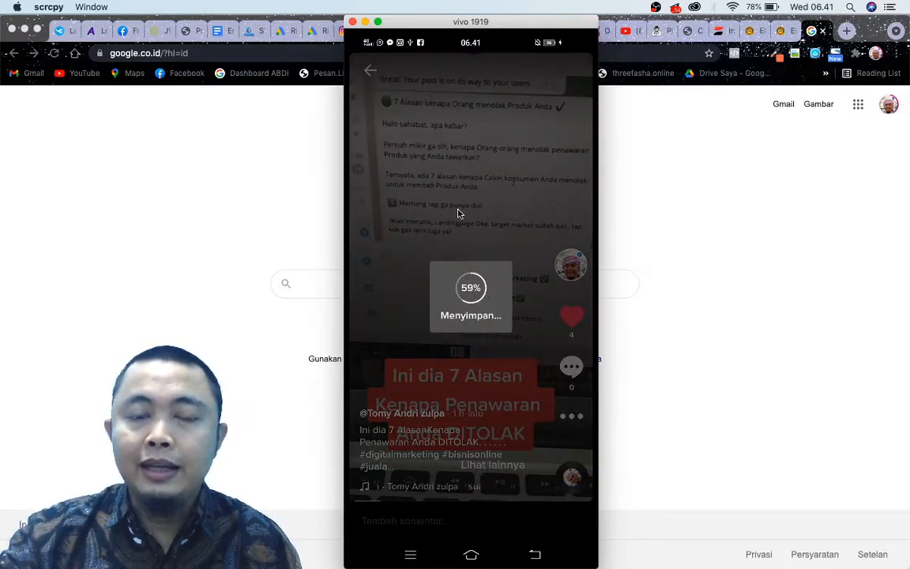
pyautogui.click(570, 417)
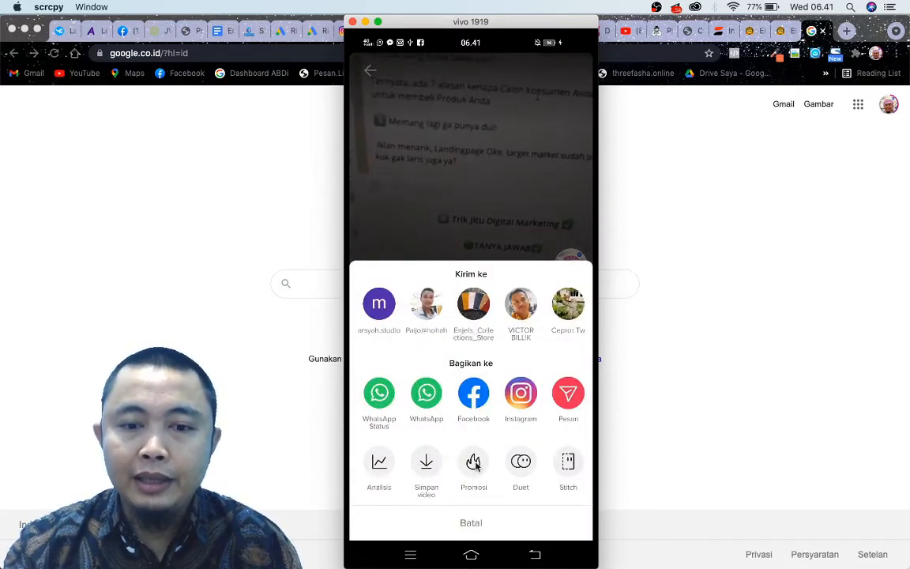
pyautogui.click(475, 483)
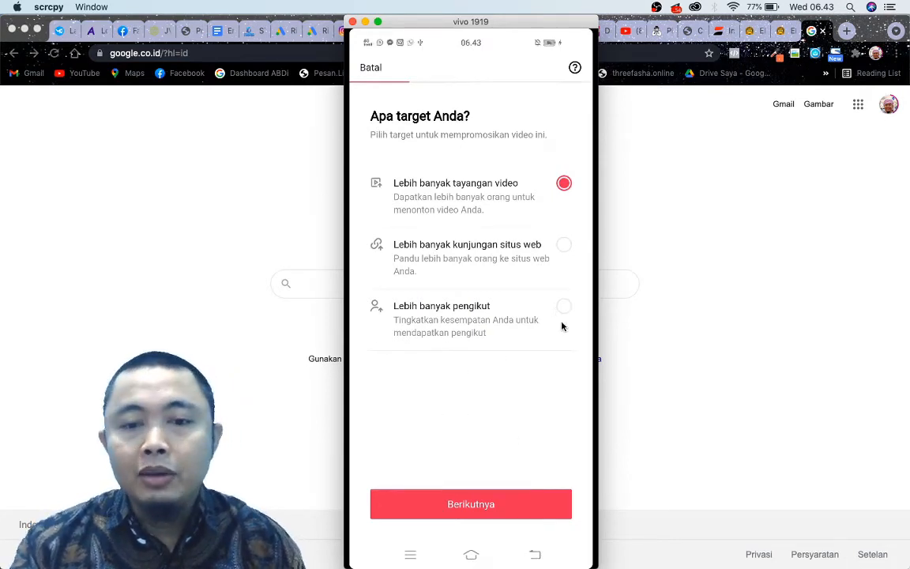
pyautogui.click(518, 323)
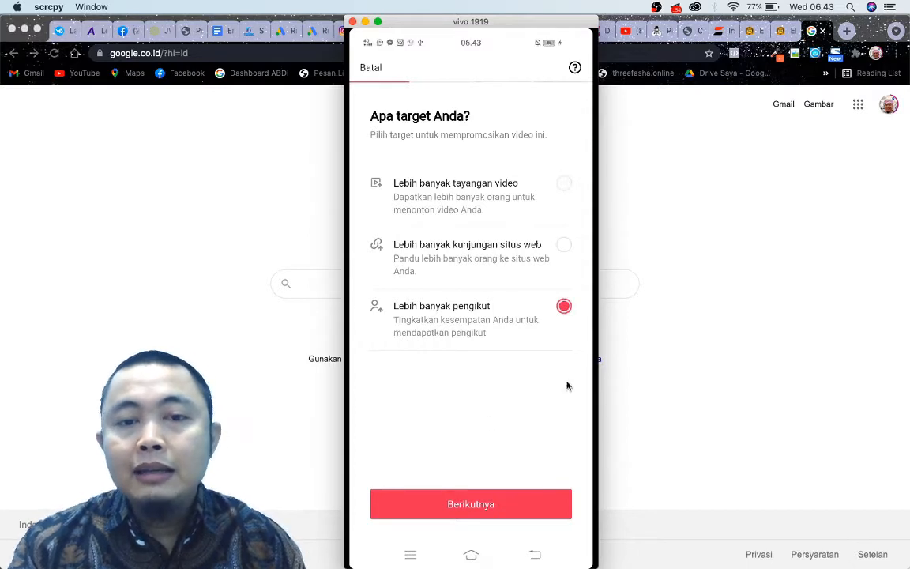
pyautogui.click(490, 505)
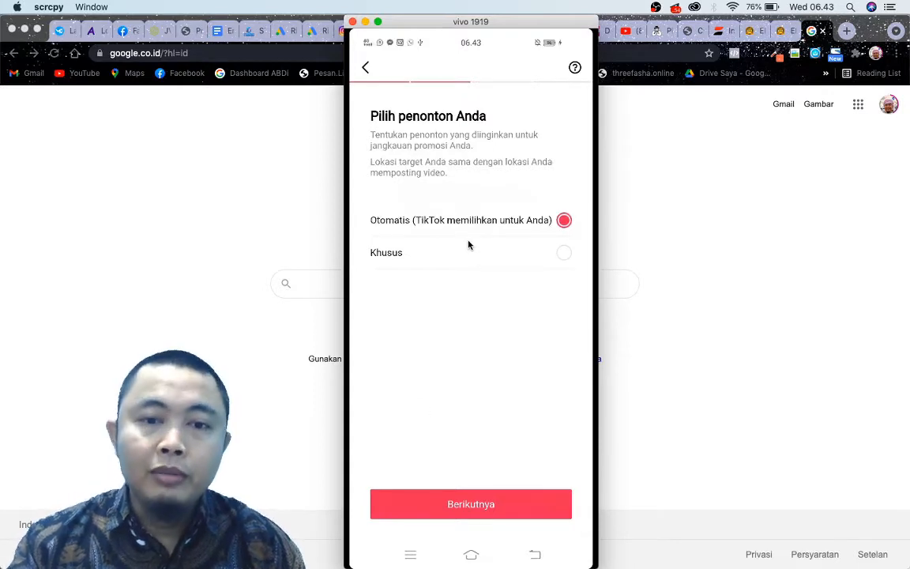
# Examine the gender, age and interest options for a Khusus audience, cancel them, and return to the target choice.
pyautogui.click(482, 254)
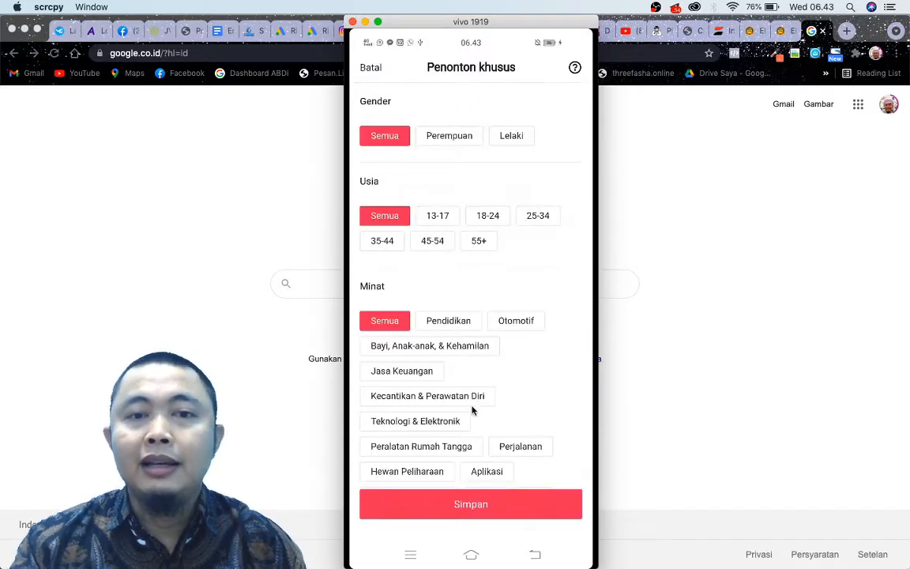
pyautogui.scroll(-2, 485, 369)
pyautogui.scroll(2, 486, 369)
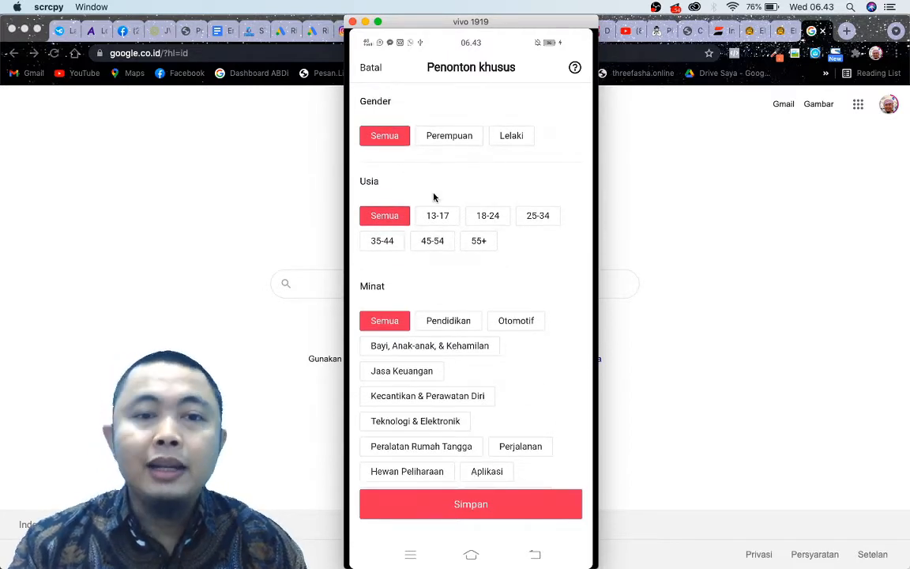
pyautogui.scroll(-2, 525, 231)
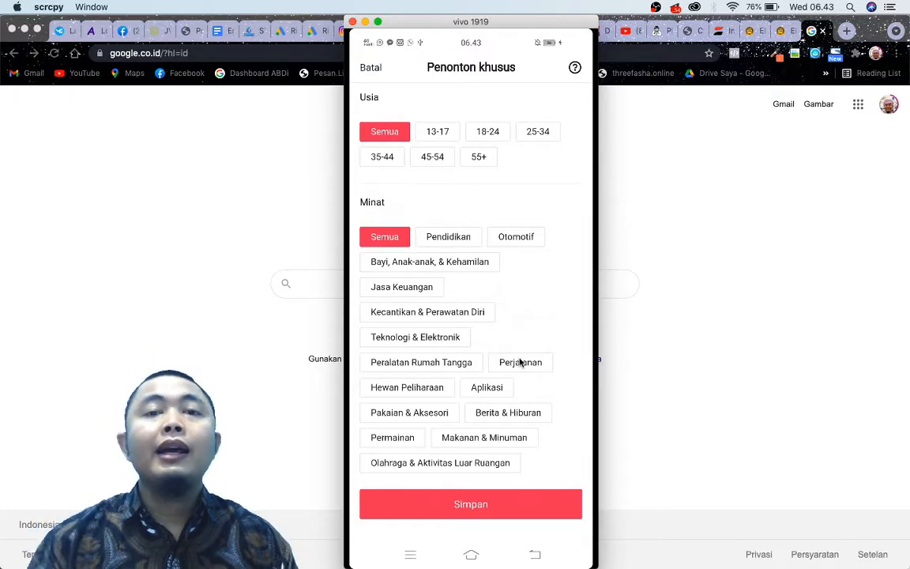
pyautogui.scroll(2, 529, 349)
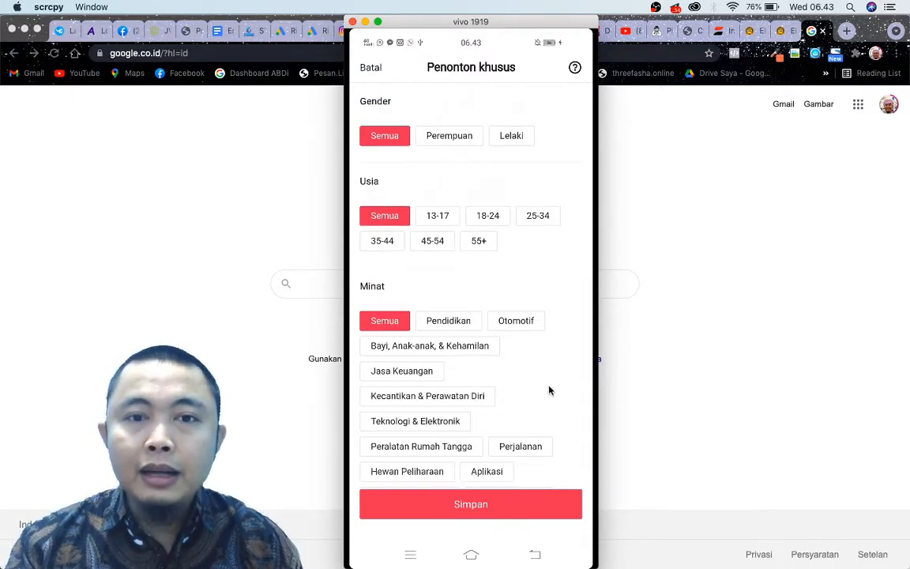
pyautogui.scroll(-1, 549, 352)
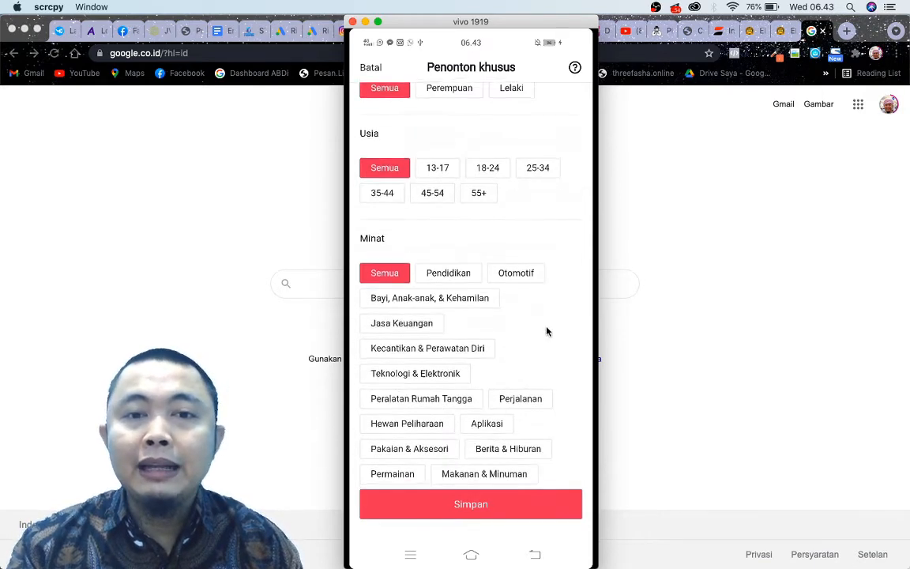
pyautogui.scroll(-1, 551, 352)
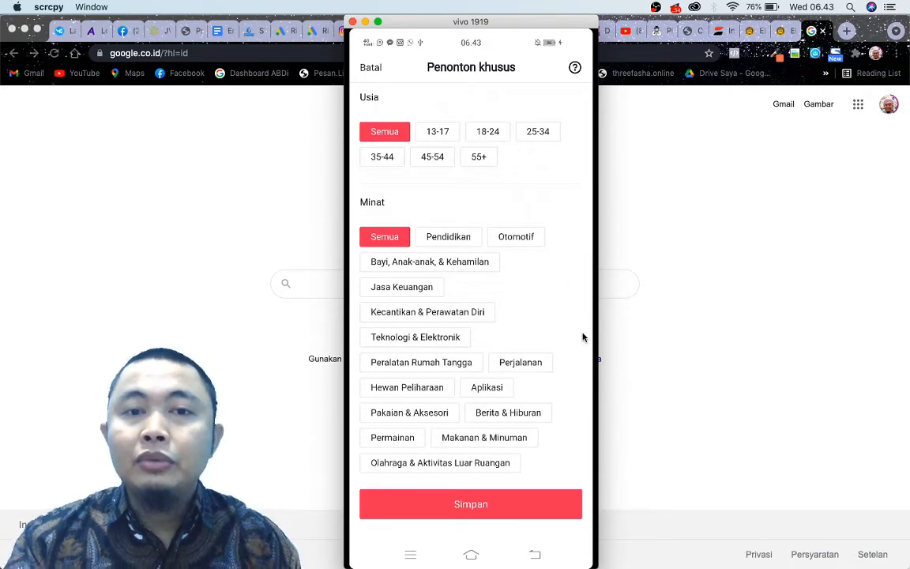
pyautogui.scroll(2, 555, 326)
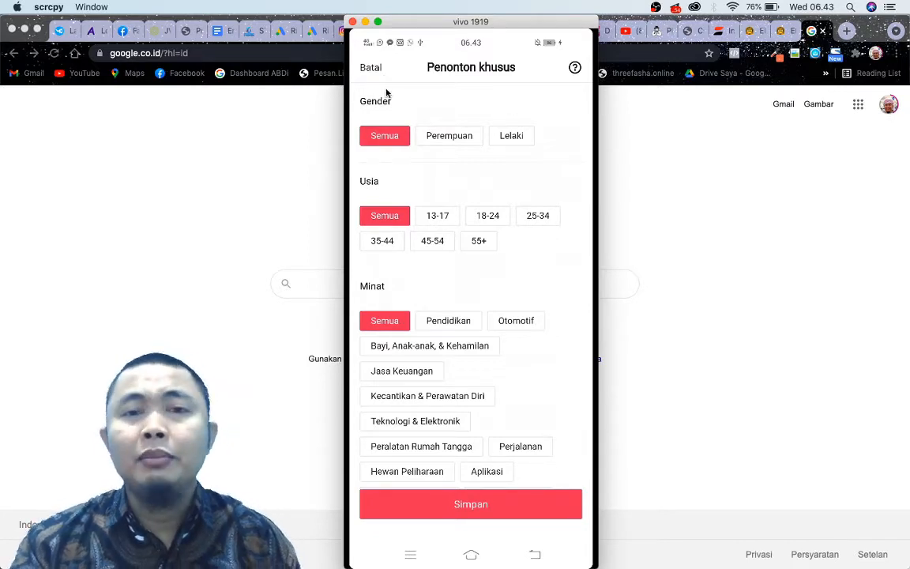
pyautogui.scroll(-2, 495, 319)
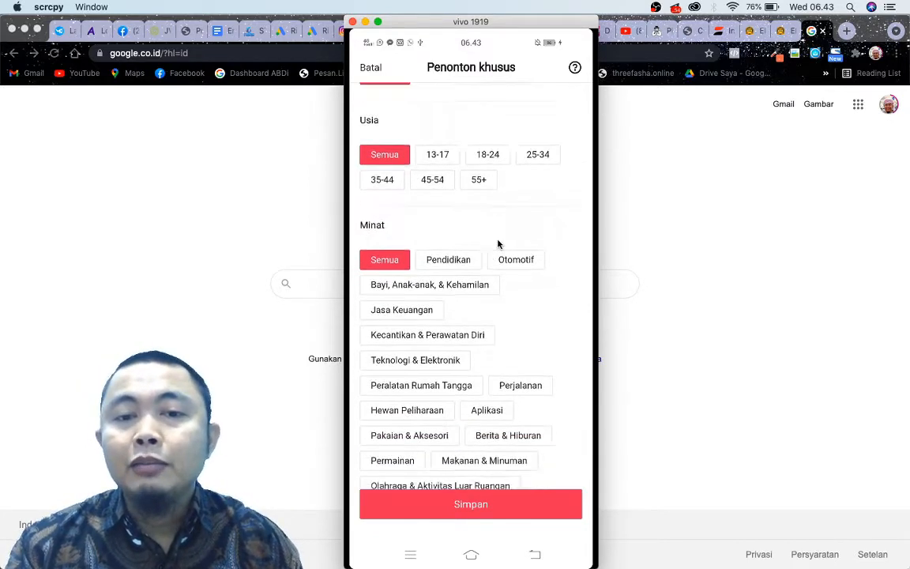
pyautogui.scroll(2, 431, 294)
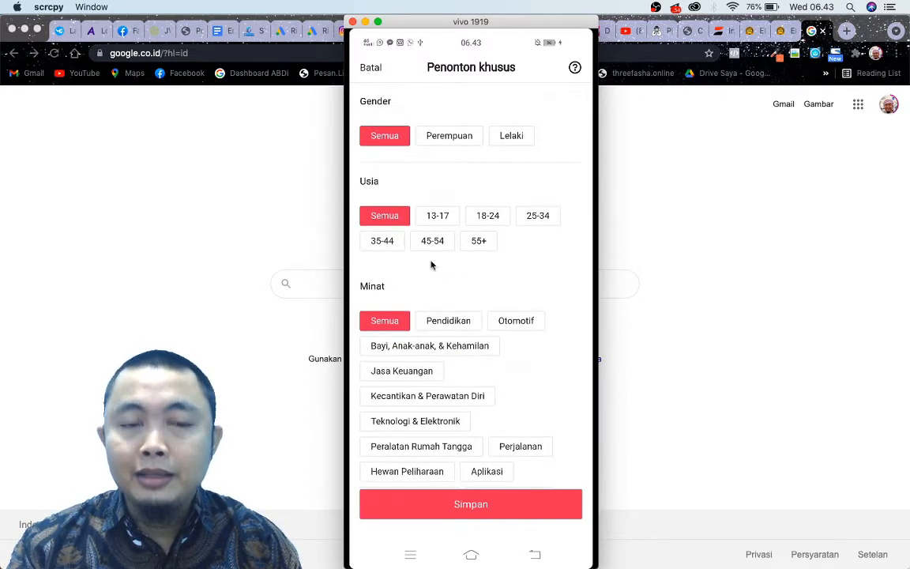
pyautogui.click(377, 73)
pyautogui.click(370, 70)
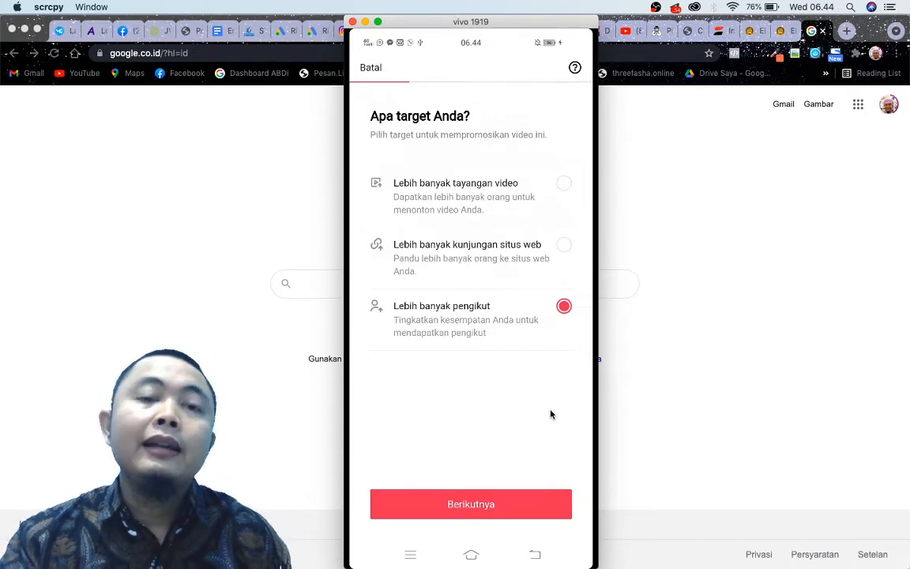
# Try the target Lebih banyak tayangan video with an Otomatis audience and a budget of Rp15,000 per day, and go back to the target choice.
pyautogui.click(505, 216)
pyautogui.click(501, 495)
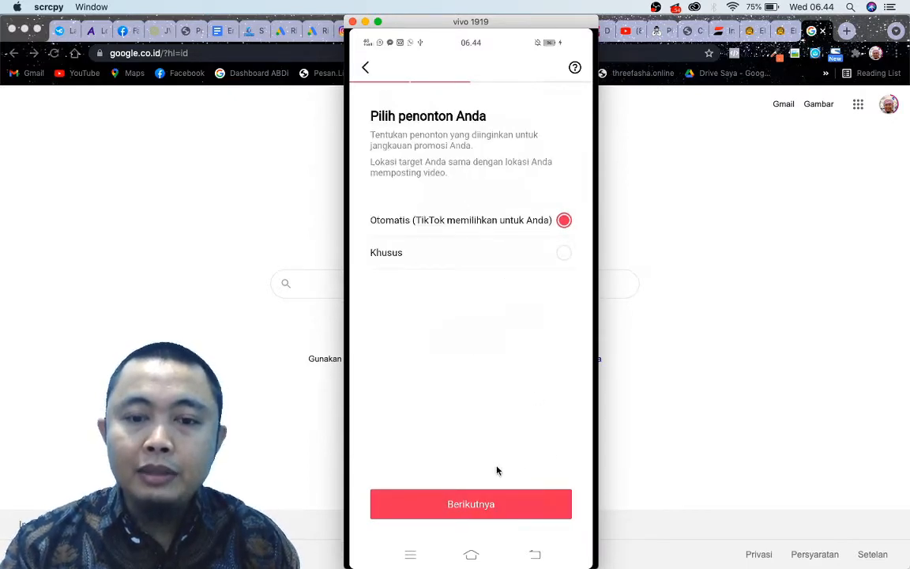
pyautogui.click(491, 505)
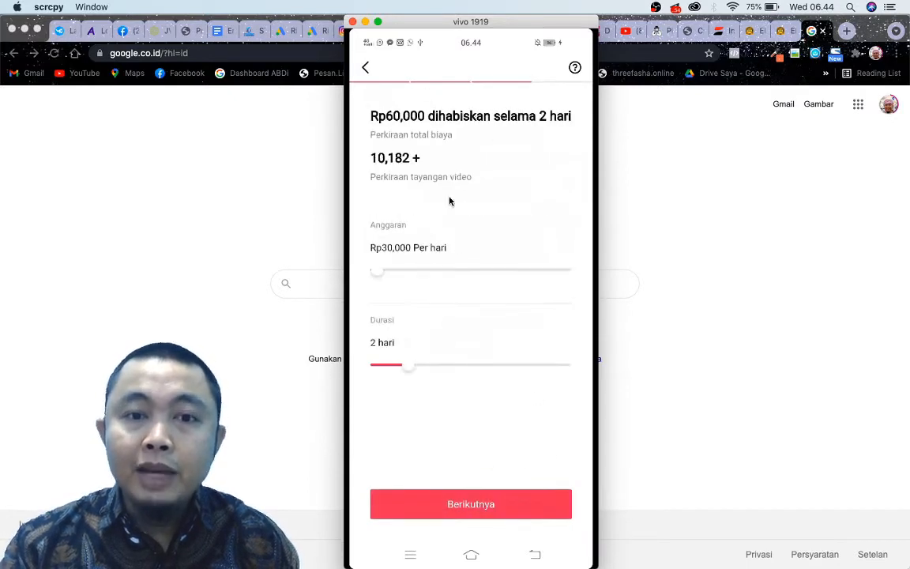
pyautogui.moveTo(375, 268)
pyautogui.mouseDown()
pyautogui.moveTo(398, 278)
pyautogui.moveTo(362, 279)
pyautogui.moveTo(401, 274)
pyautogui.moveTo(362, 276)
pyautogui.mouseUp()
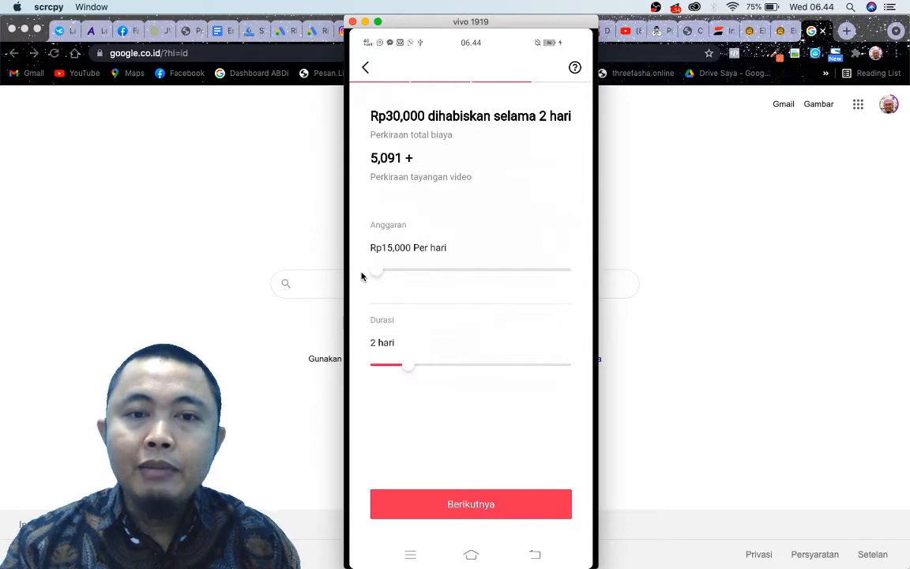
pyautogui.click(366, 67)
pyautogui.click(365, 68)
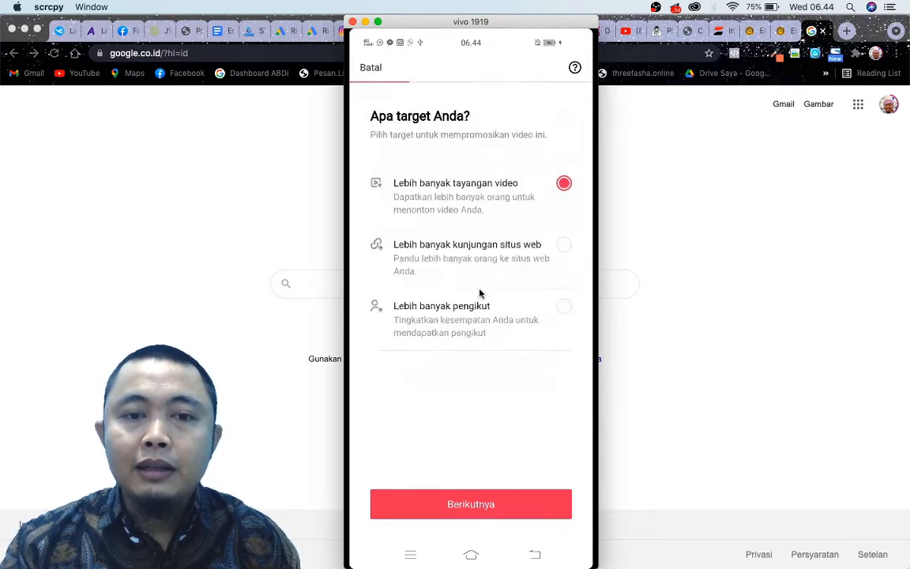
# Set the promotion target to Lebih banyak pengikut and save a Khusus audience with gender, age and interests all set to Semua.
pyautogui.click(488, 306)
pyautogui.click(510, 506)
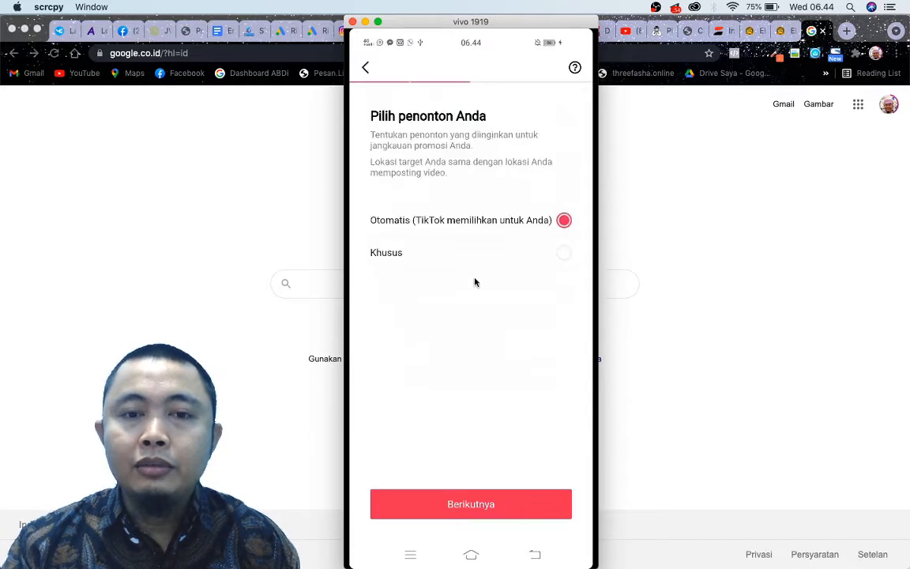
pyautogui.click(474, 254)
pyautogui.click(489, 506)
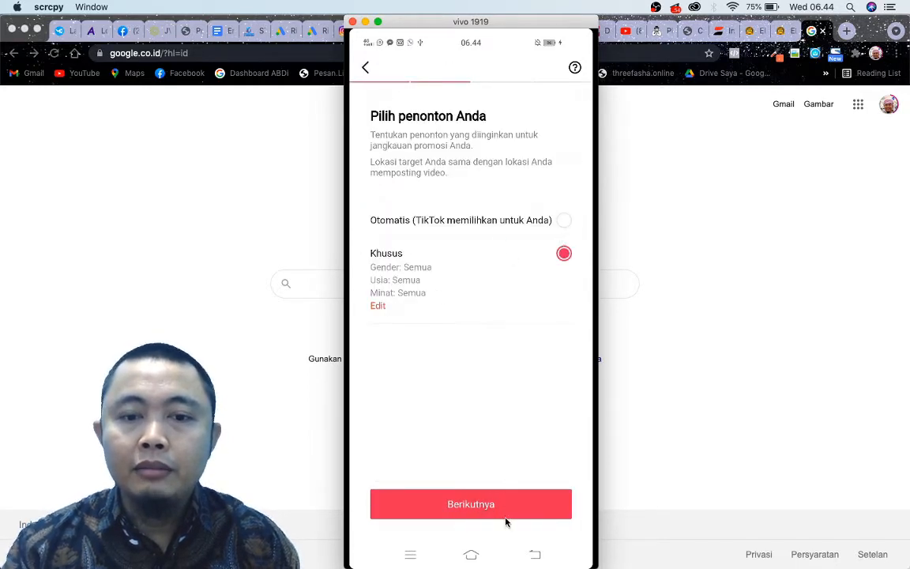
pyautogui.click(506, 518)
# Set the promotion budget to Rp15,000 per day for 3 days and proceed to the Ikhtisar summary.
pyautogui.moveTo(376, 267); pyautogui.dragTo(352, 271)
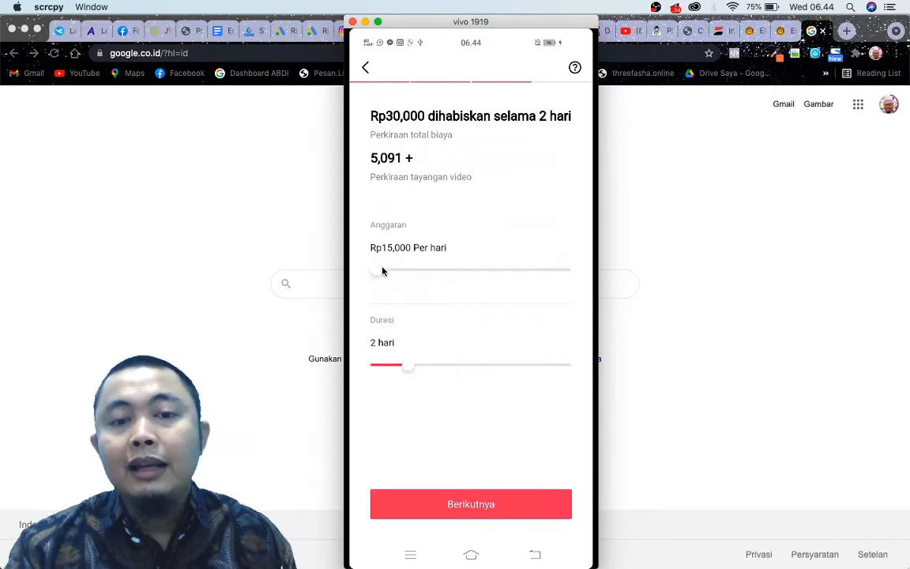
pyautogui.moveTo(408, 366); pyautogui.dragTo(438, 369)
pyautogui.click(483, 503)
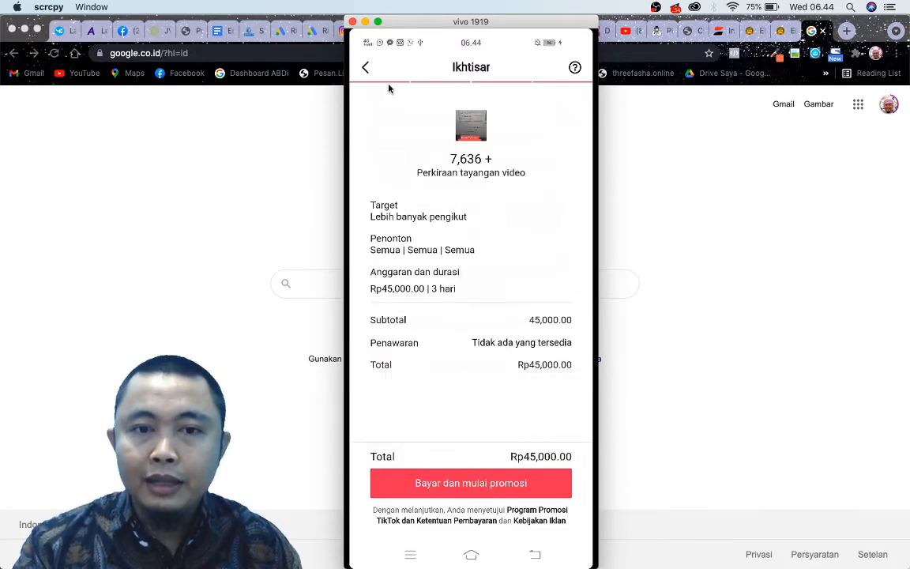
# Return from the promotion summary to the target choice without paying.
pyautogui.click(364, 67)
pyautogui.click(366, 68)
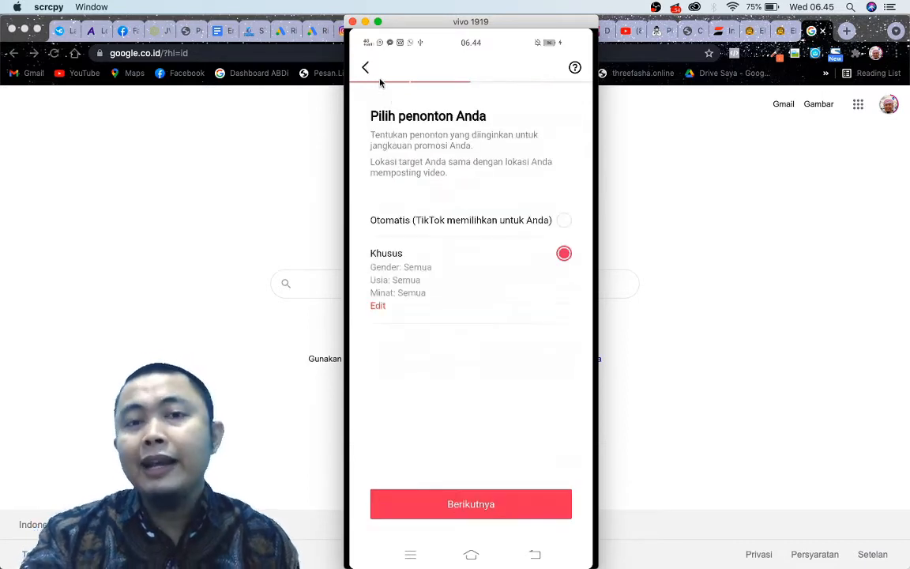
pyautogui.click(366, 68)
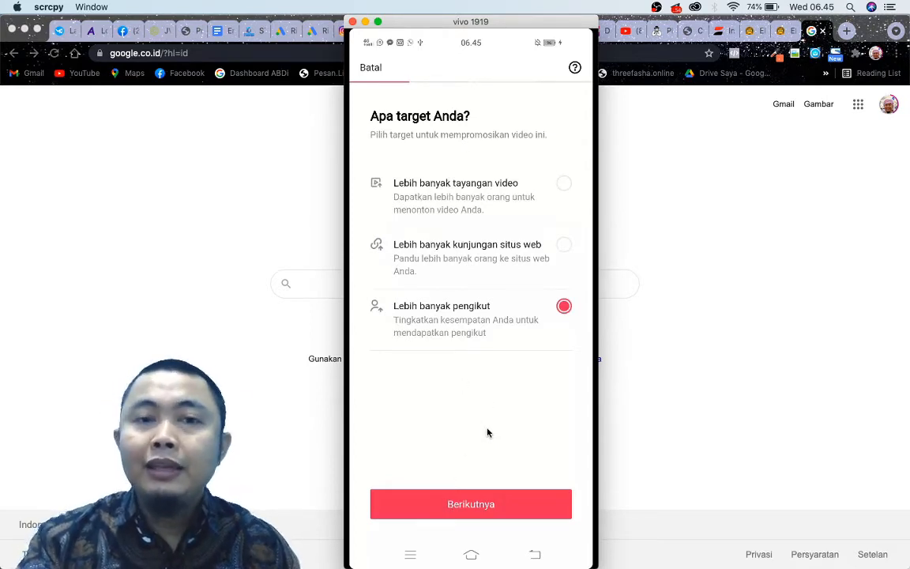
# Switch to Chrome, search Google for "tiktok ads" and look at the ads.tiktok.com result.
pyautogui.click(760, 343)
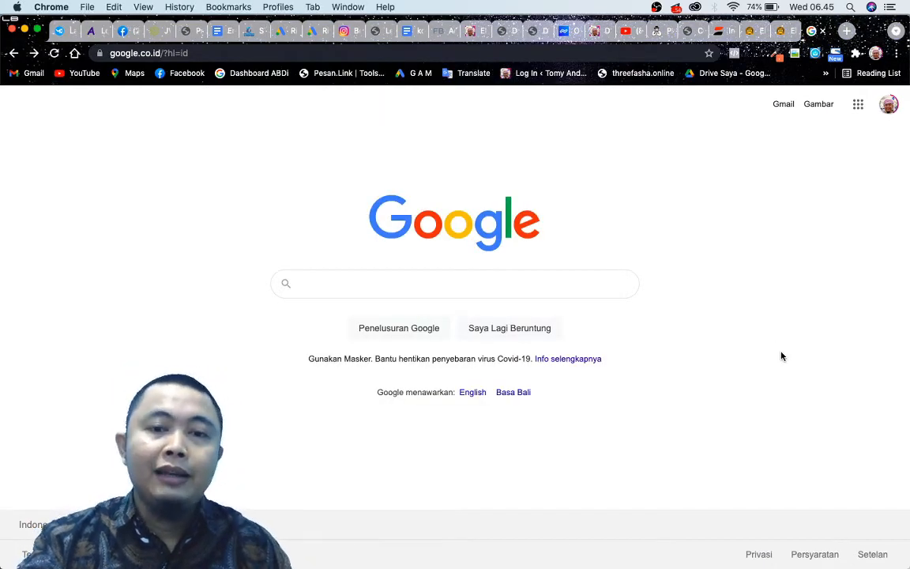
pyautogui.click(492, 282)
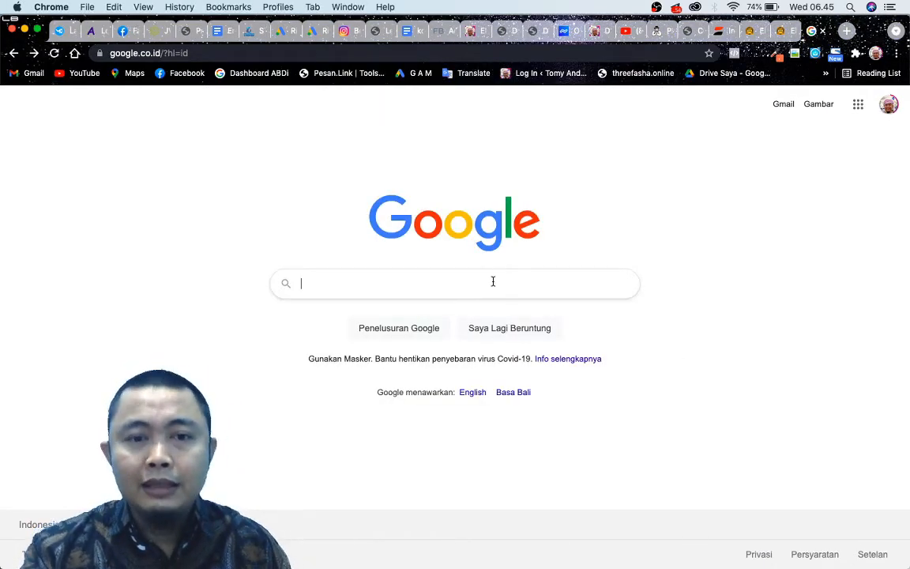
pyautogui.write('a')
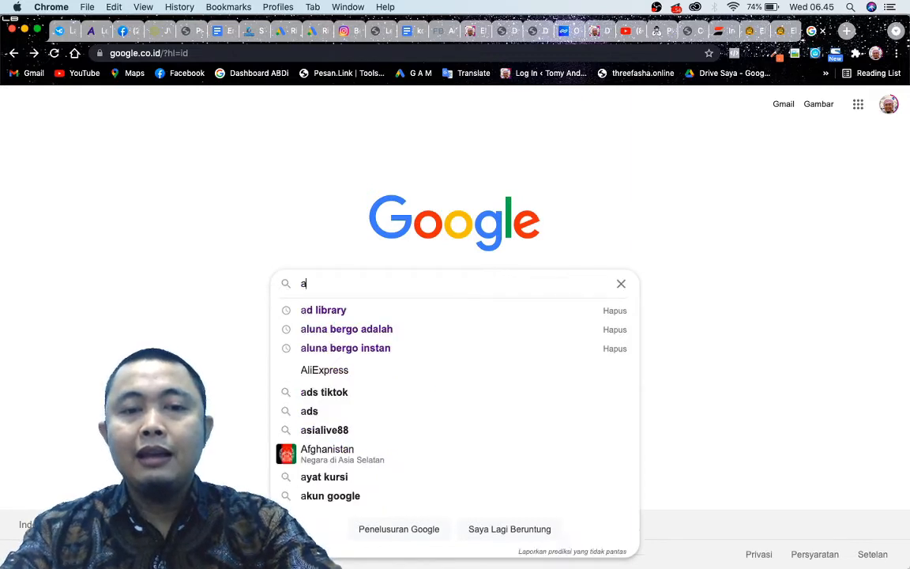
pyautogui.press('BackSpace')
pyautogui.write('tiktok ads')
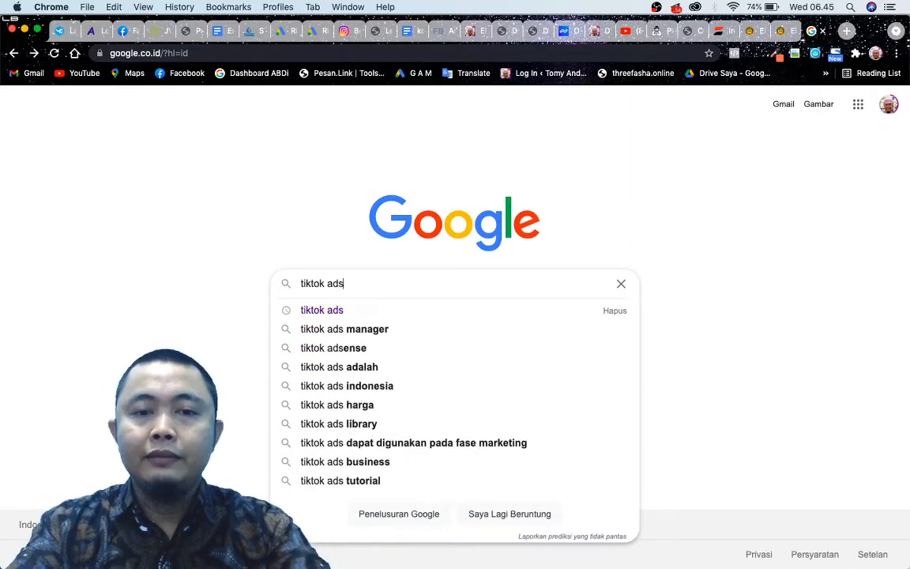
pyautogui.press('Return')
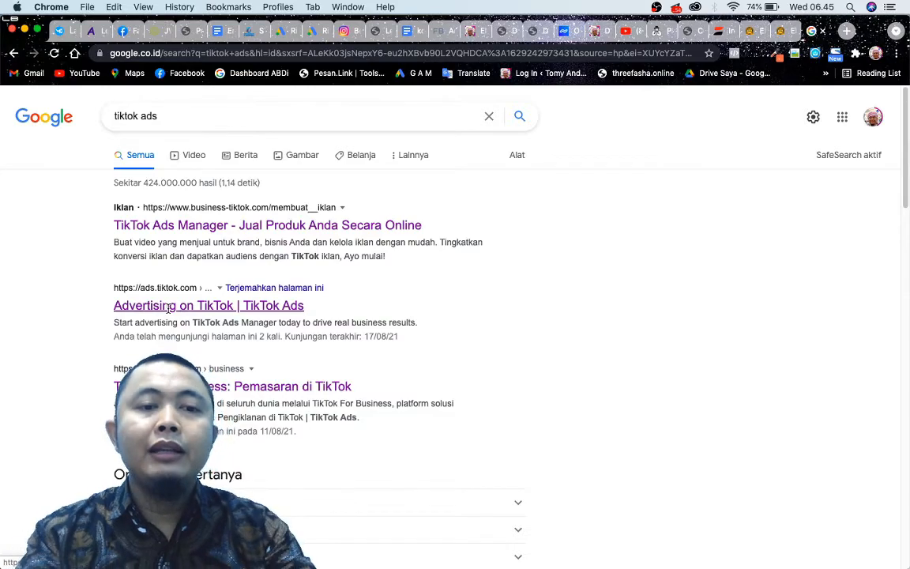
pyautogui.scroll(5, 168, 308)
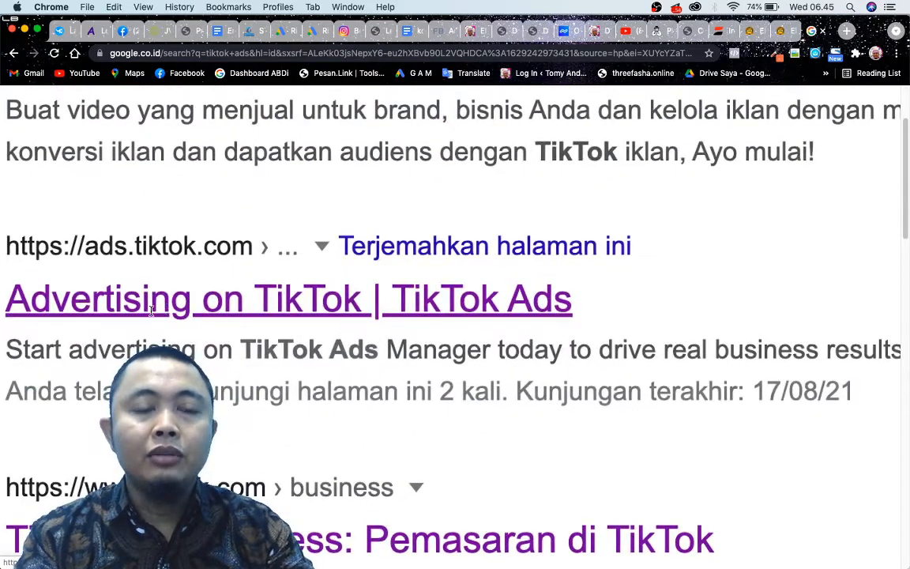
pyautogui.scroll(-5, 152, 311)
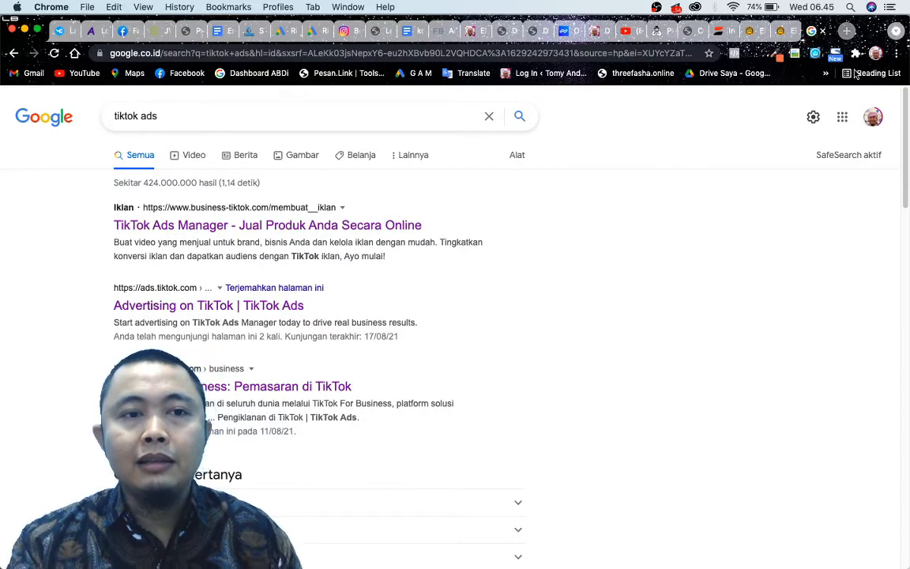
# Open ads.tiktok.com in a new browser tab and look over the TikTok For Business landing page.
pyautogui.click(847, 32)
pyautogui.write('ad')
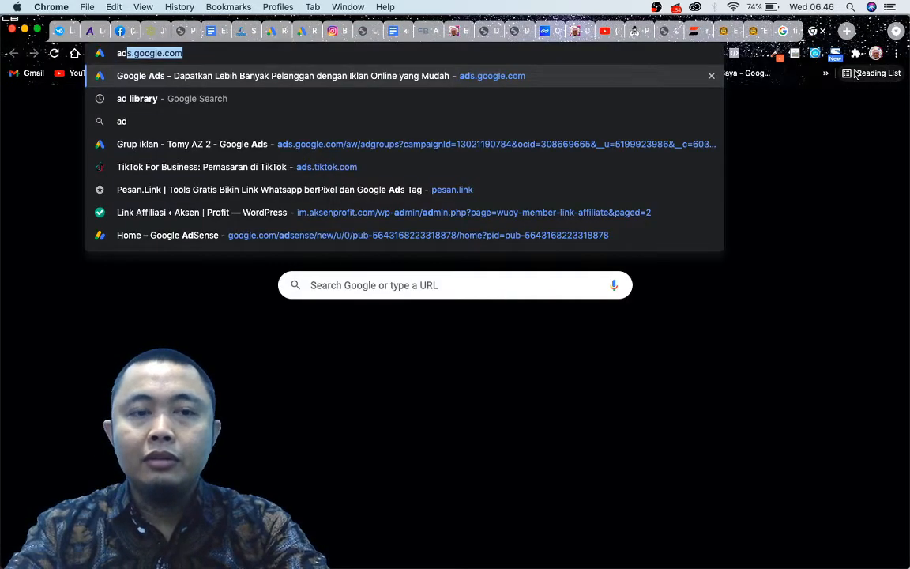
pyautogui.write('s.')
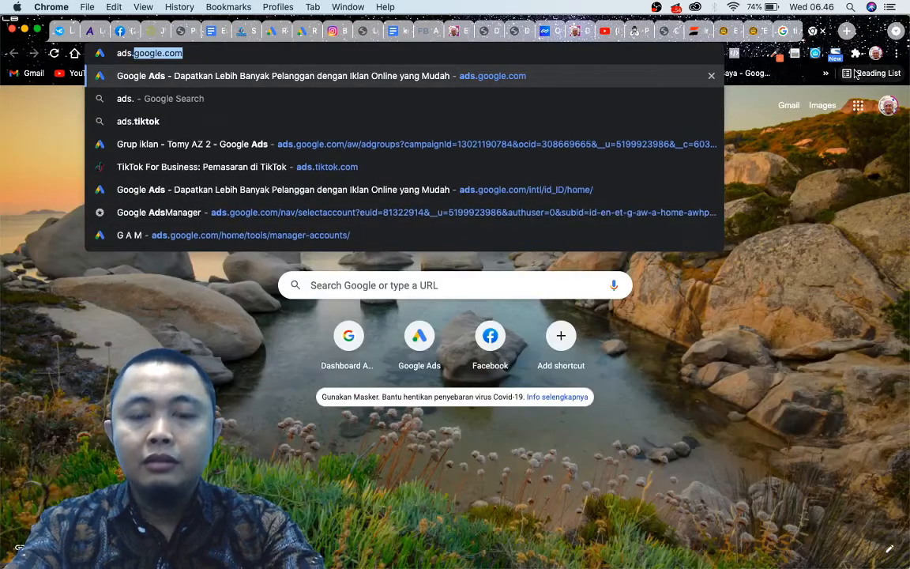
pyautogui.write('tiktok.com')
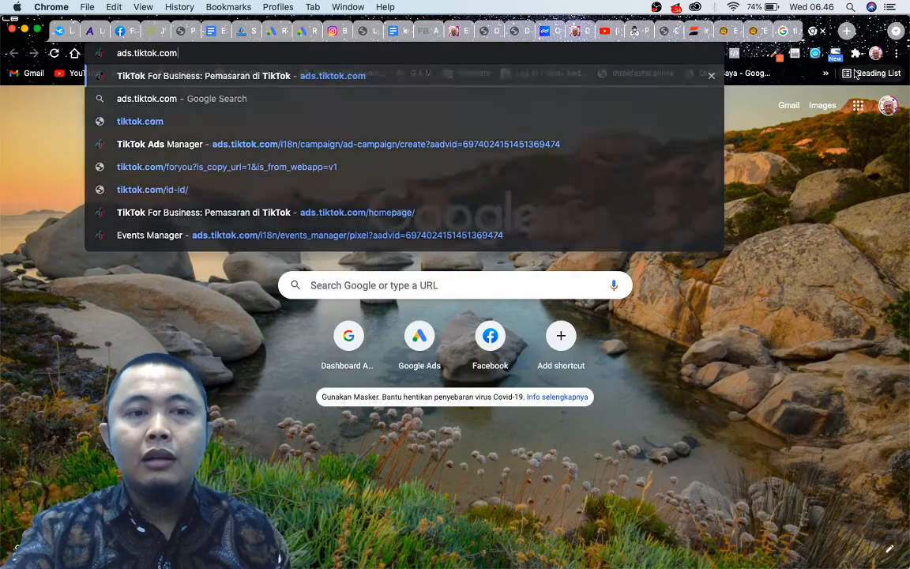
pyautogui.press('Return')
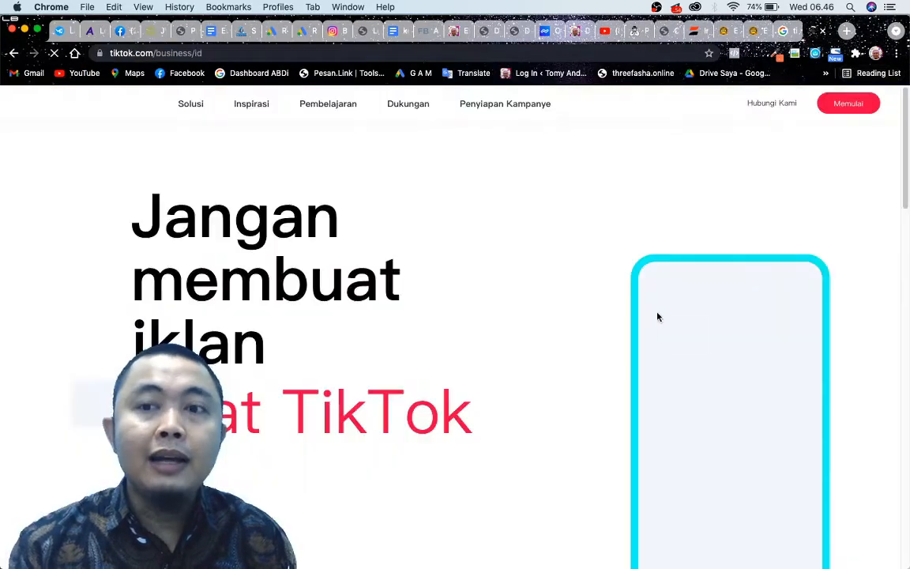
pyautogui.scroll(-3, 417, 287)
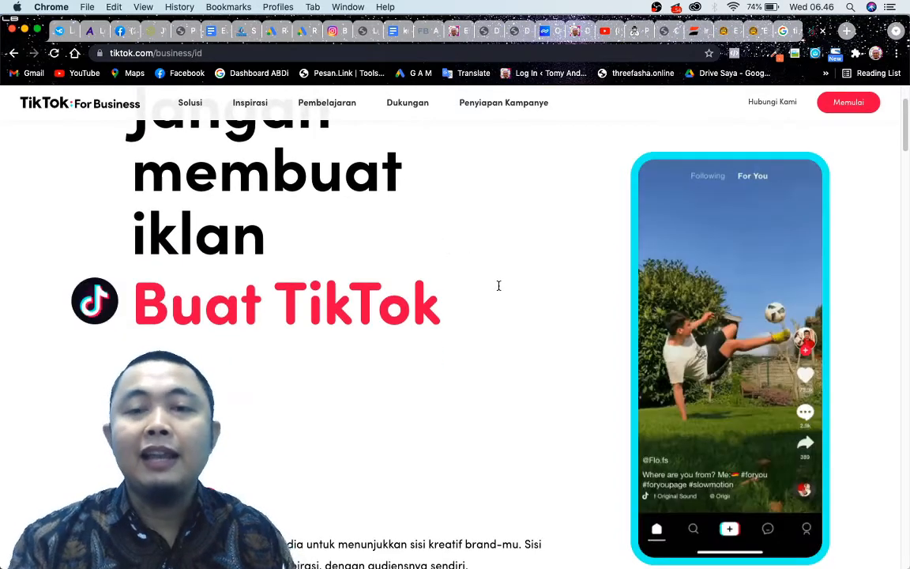
pyautogui.scroll(-5, 498, 284)
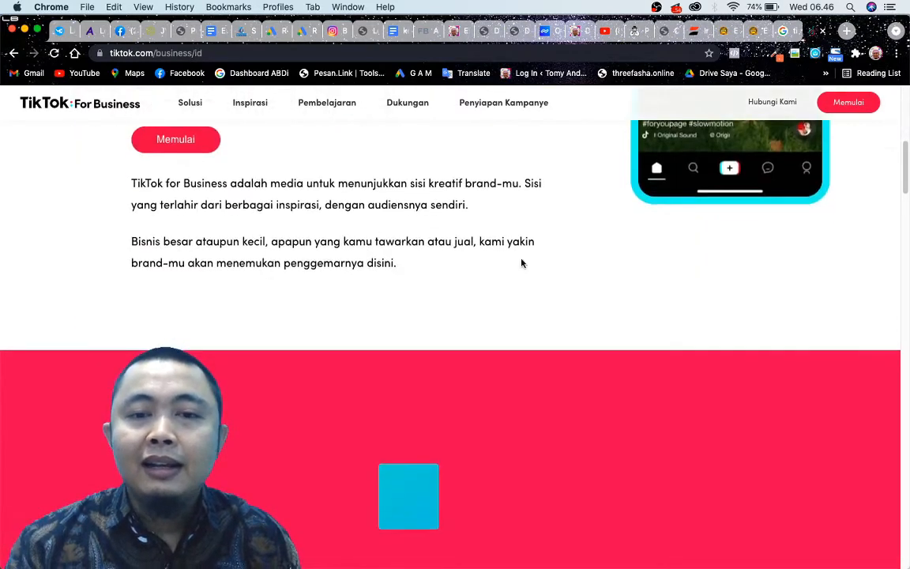
pyautogui.click(787, 31)
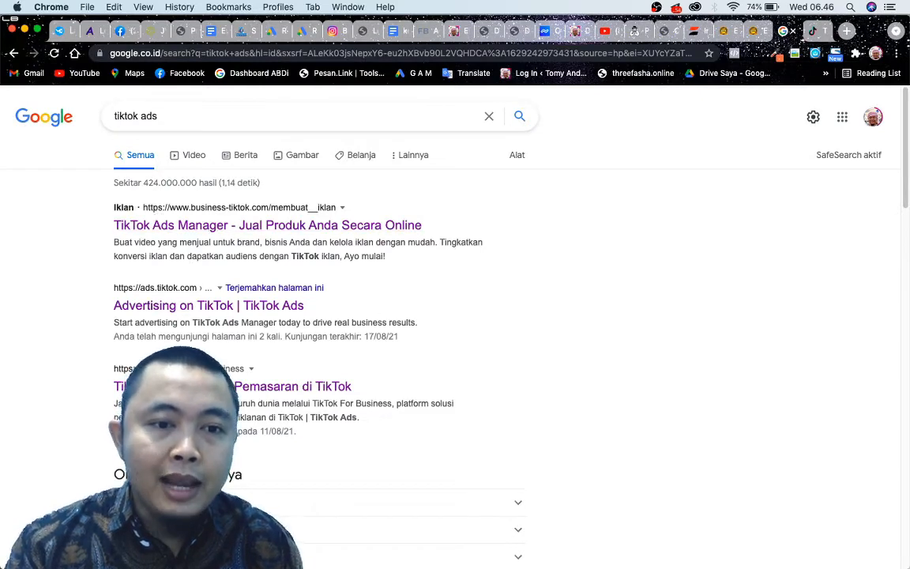
pyautogui.click(812, 31)
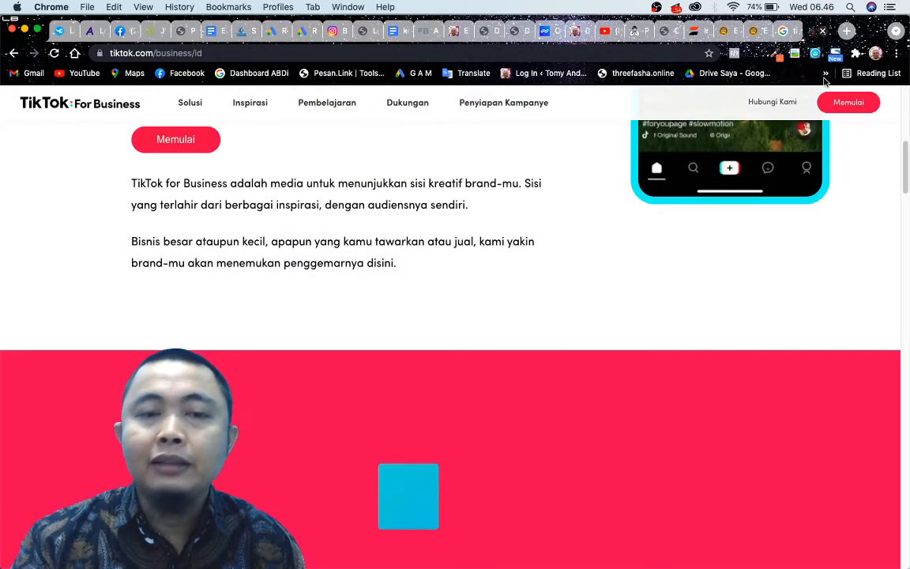
# Close the landing page, open the ads.tiktok.com search result and choose to log in to TikTok For Business with TikTok.
pyautogui.click(823, 32)
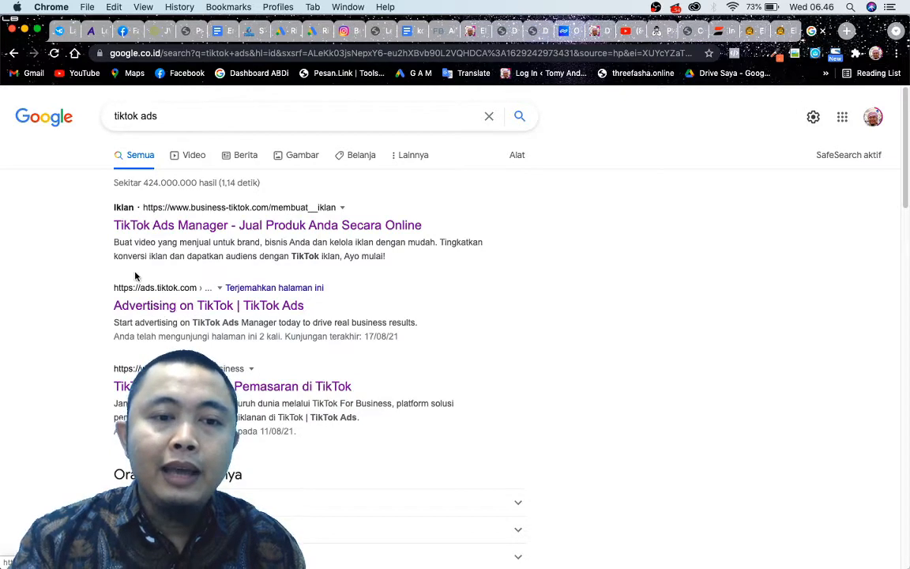
pyautogui.click(179, 306)
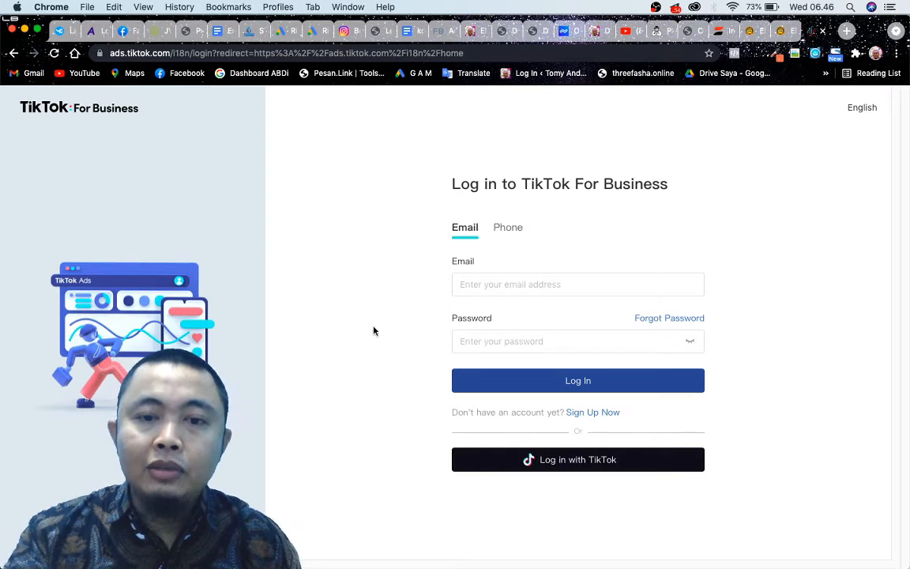
pyautogui.click(531, 466)
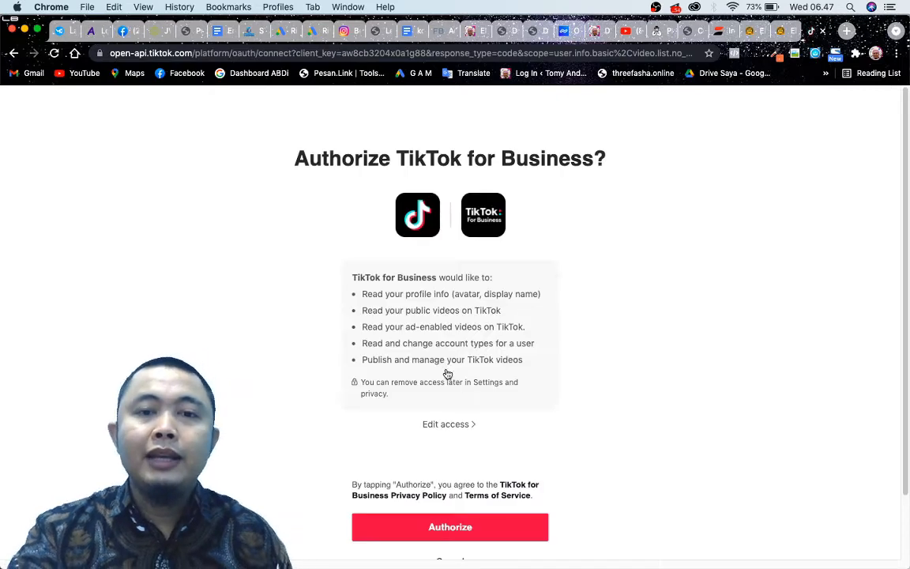
pyautogui.scroll(-3, 356, 321)
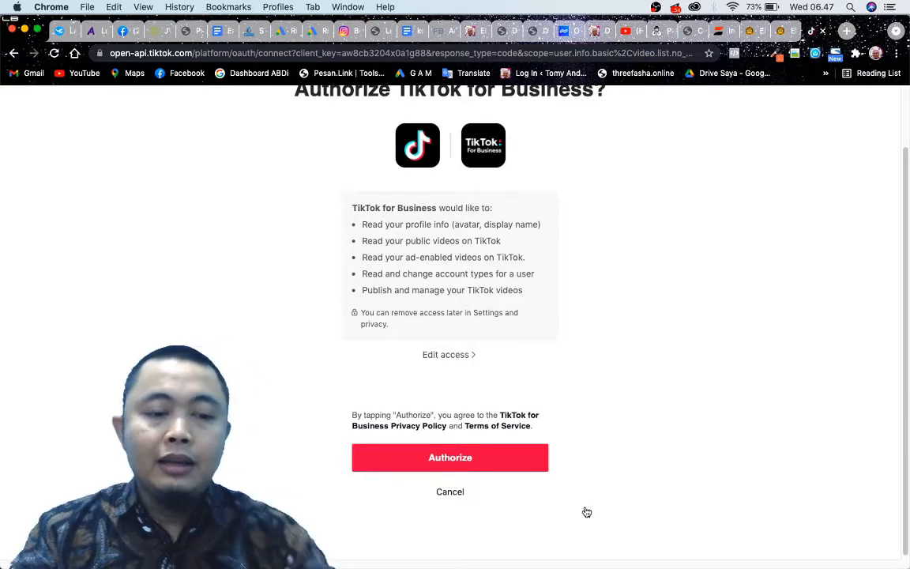
# Switch to the mirrored phone in scrcpy, cancel the video promotion and return to the profile page.
pyautogui.press('super+Tab')
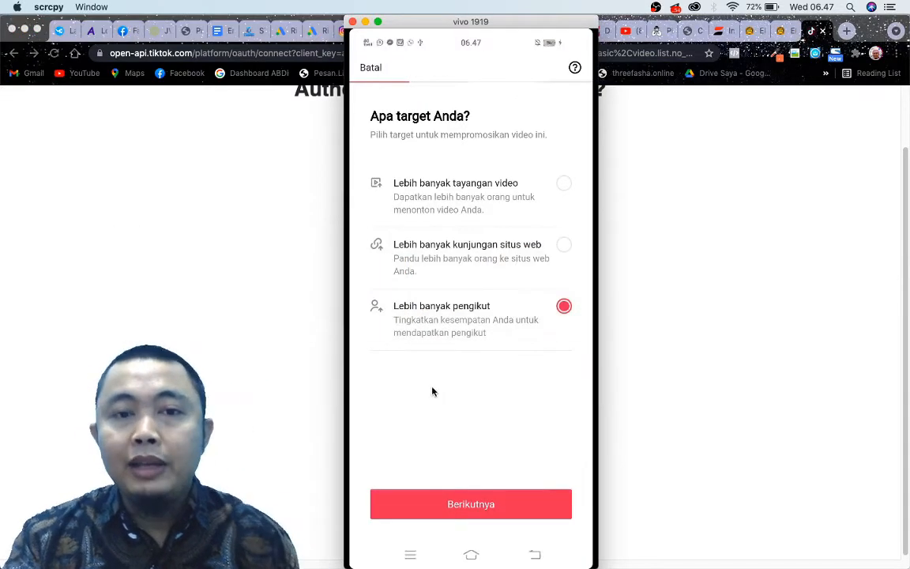
pyautogui.click(368, 68)
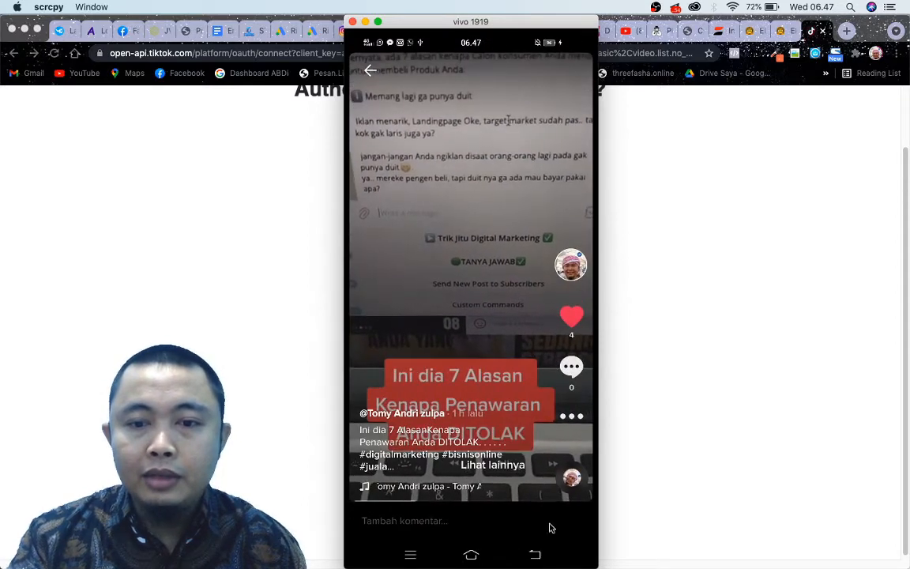
pyautogui.click(535, 554)
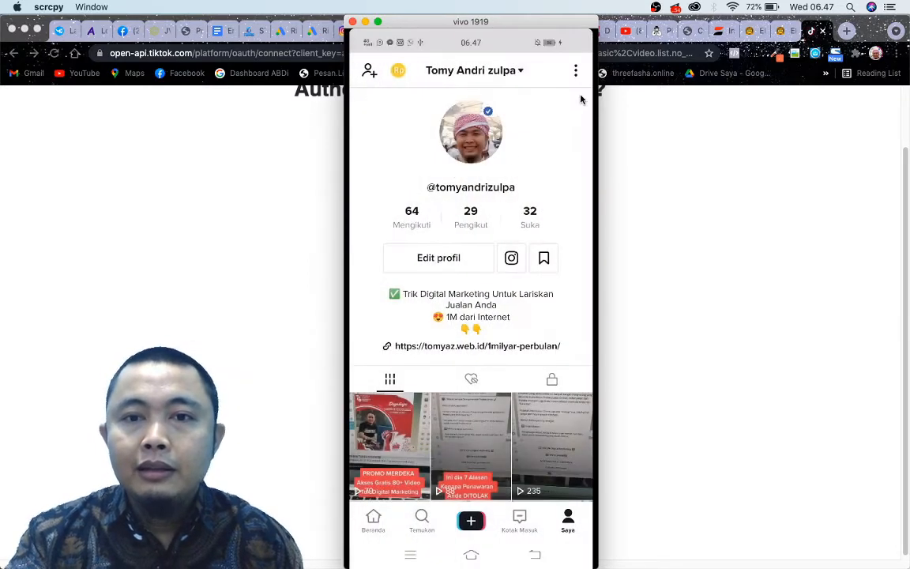
# View the QR code scanner of TikCode in the profile's settings, with the phone window moved beside the authorization page, and leave the scanner.
pyautogui.click(576, 70)
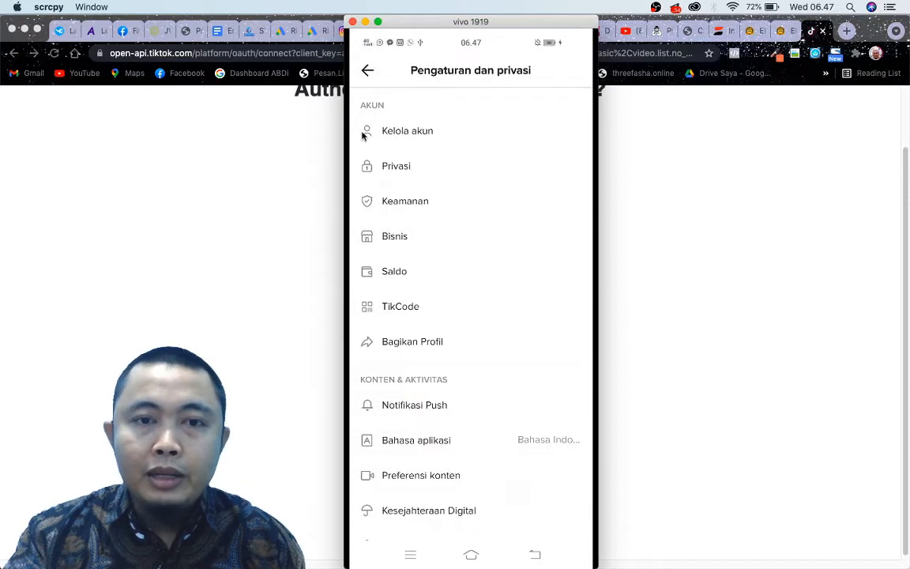
pyautogui.click(368, 70)
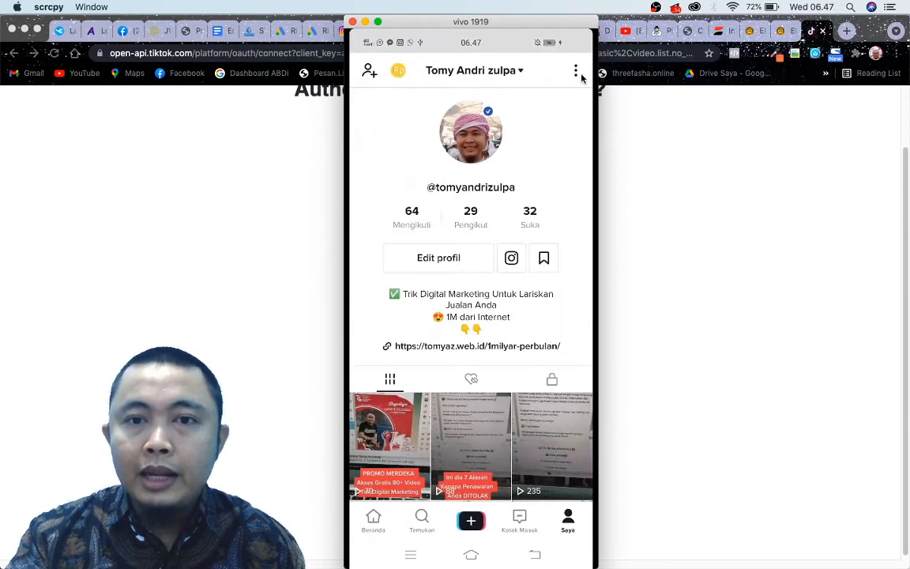
pyautogui.click(581, 76)
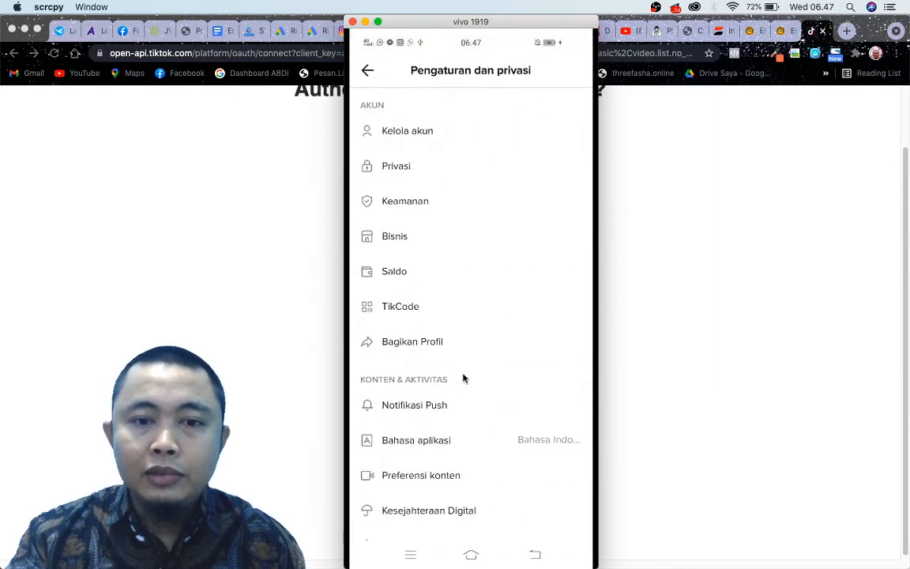
pyautogui.click(463, 315)
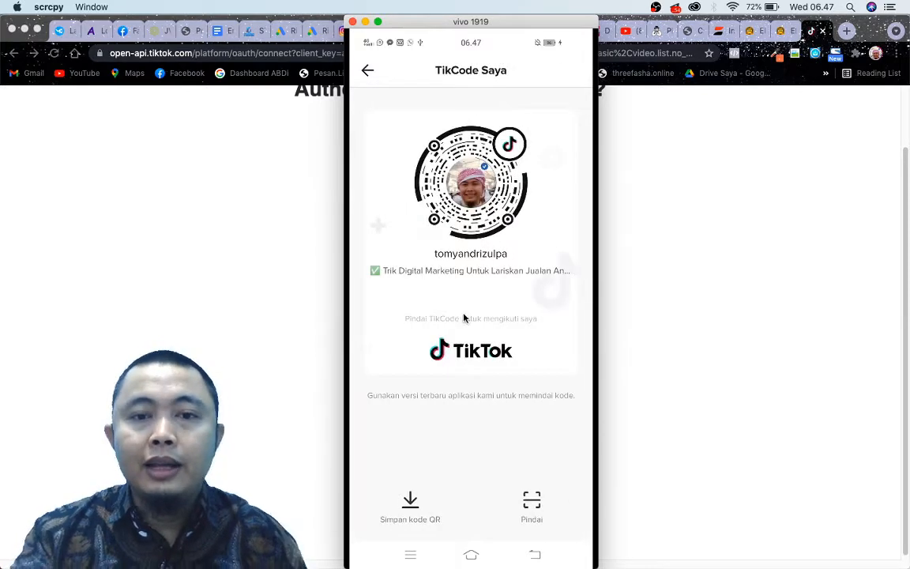
pyautogui.click(522, 504)
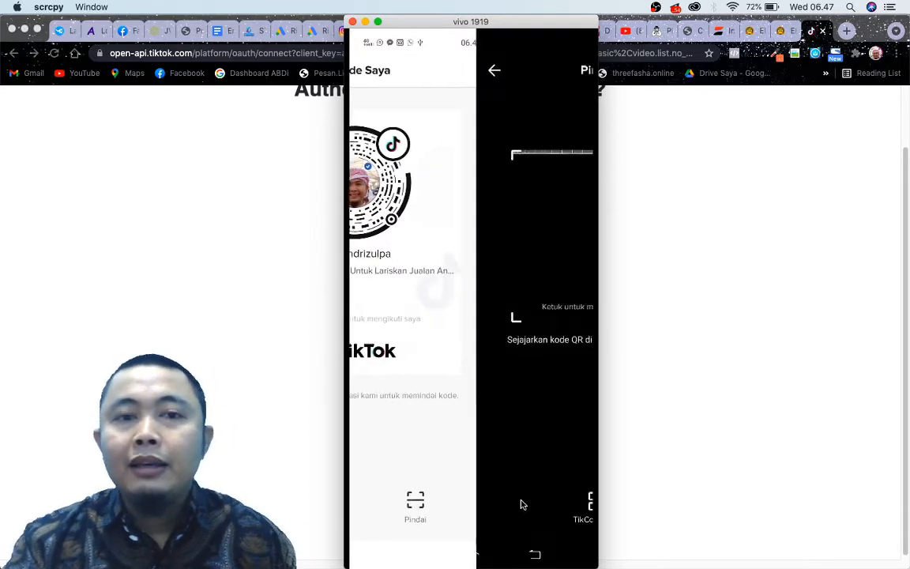
pyautogui.moveTo(427, 25); pyautogui.dragTo(735, 47)
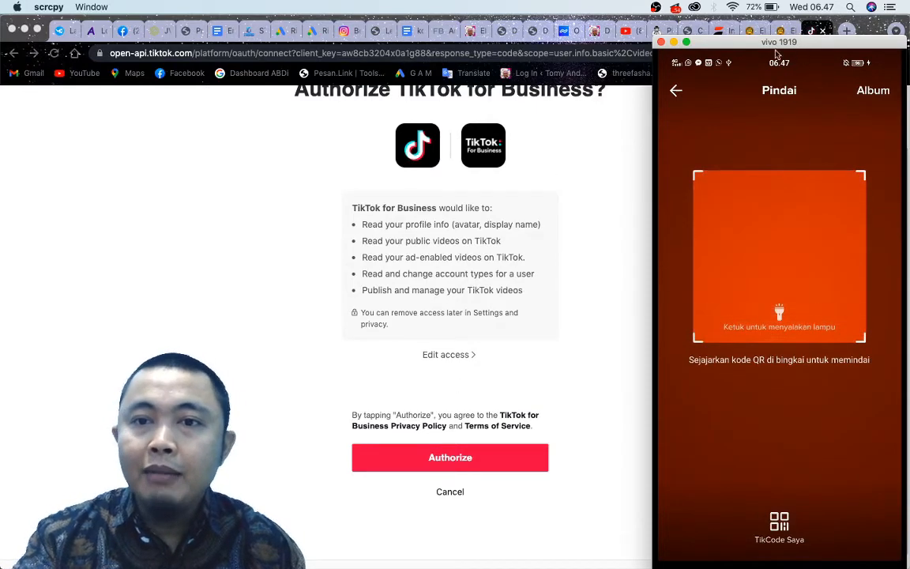
pyautogui.click(675, 90)
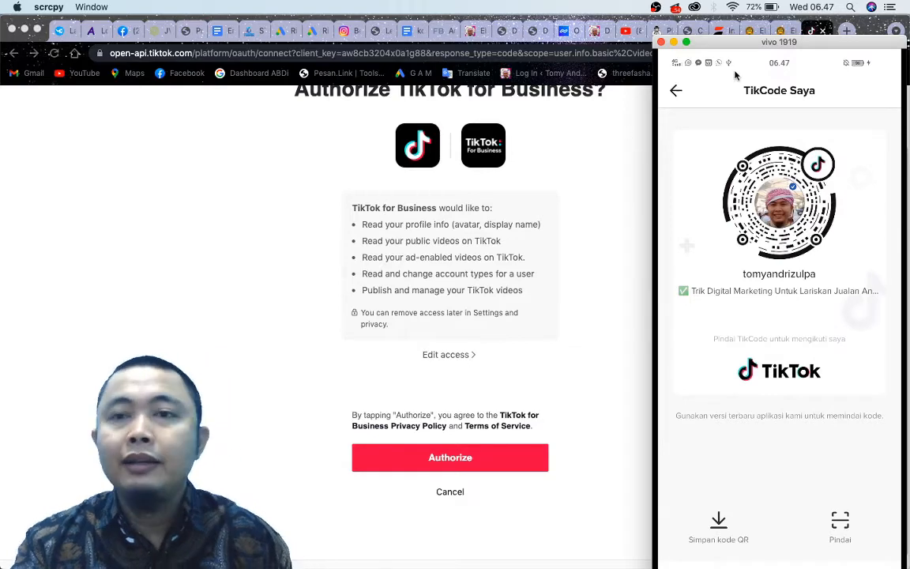
# Return to Chrome and authorize TikTok for Business to access the TikTok account.
pyautogui.click(609, 230)
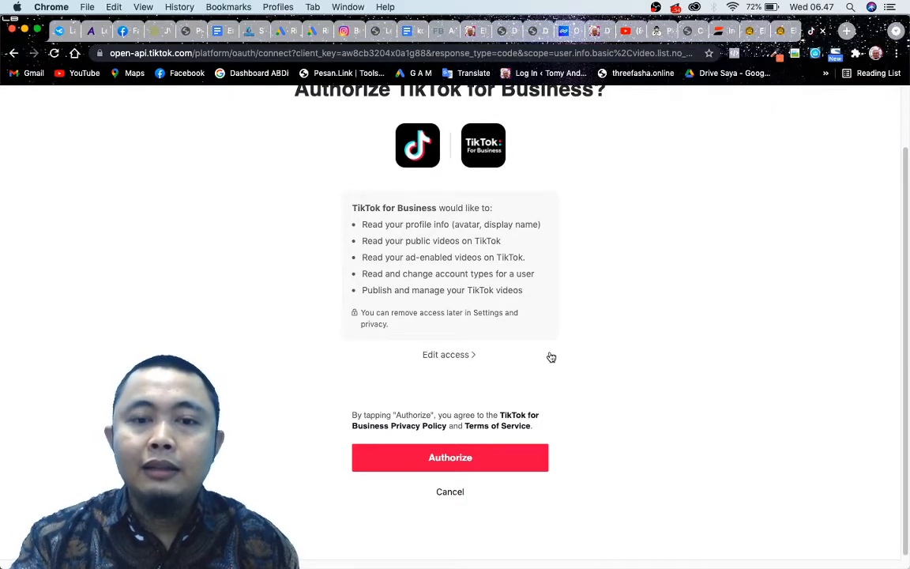
pyautogui.click(463, 469)
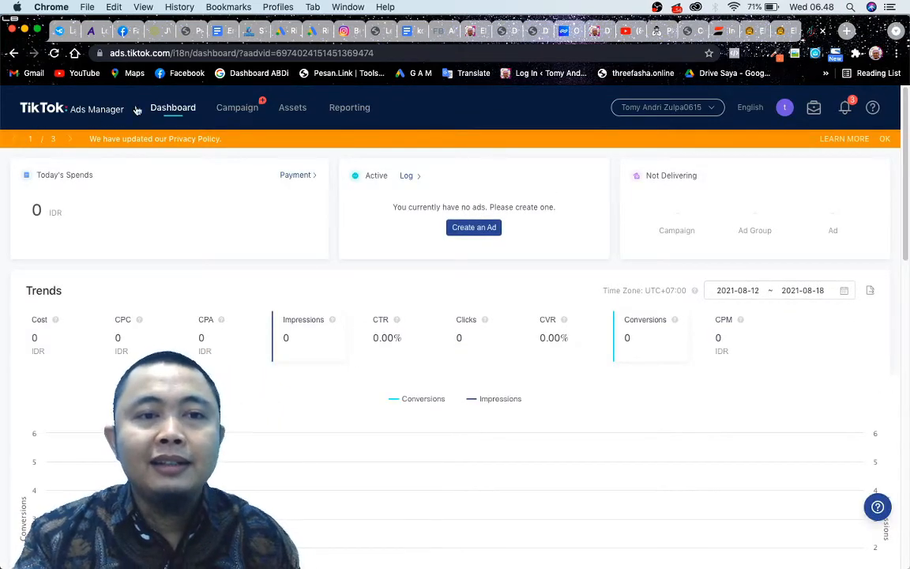
# Look over the Ads Manager dashboard and create a new ad, starting over instead of continuing from the last edit.
pyautogui.scroll(-1, 341, 377)
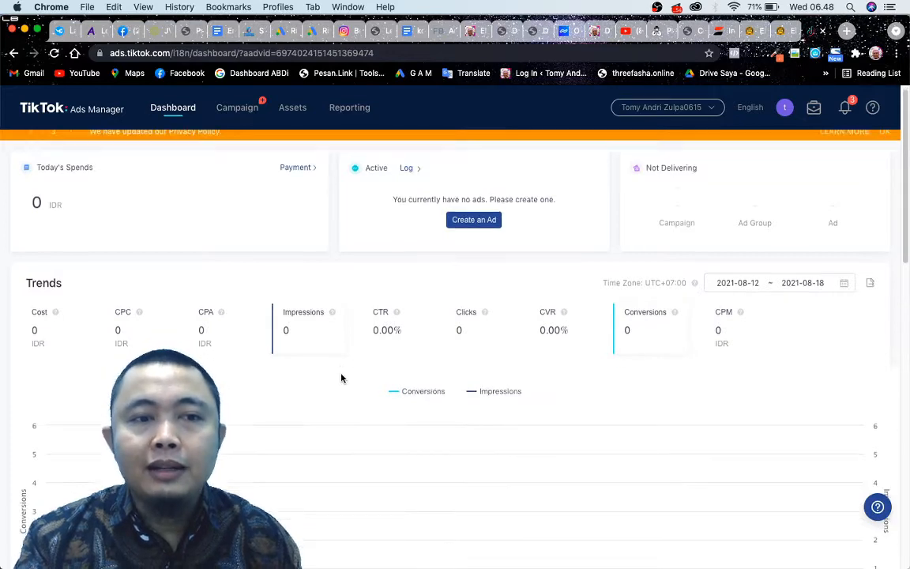
pyautogui.scroll(-10, 375, 432)
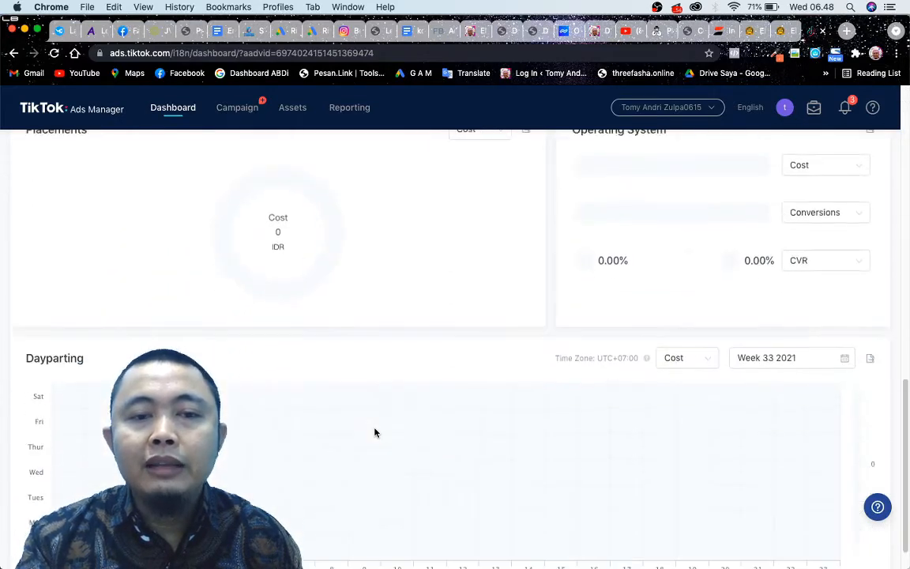
pyautogui.scroll(10, 374, 432)
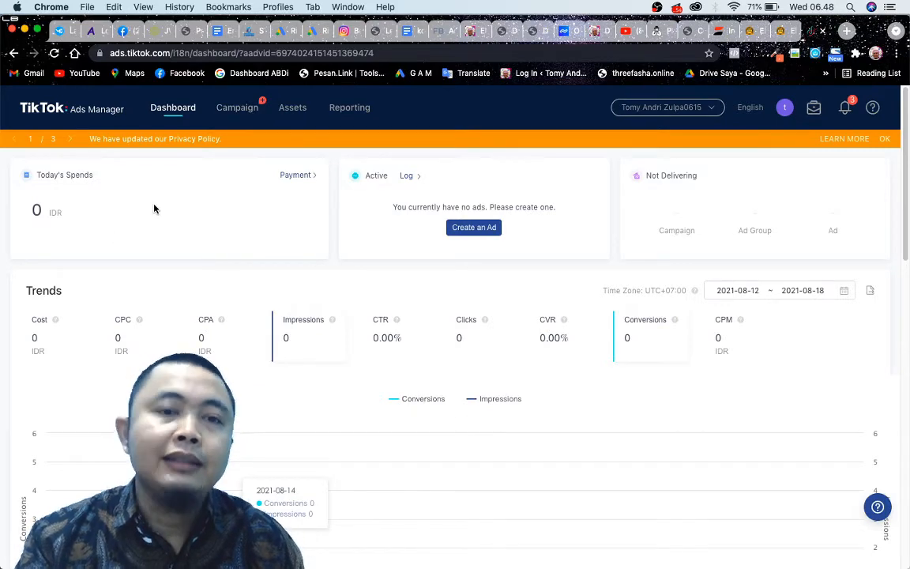
pyautogui.scroll(5, 488, 264)
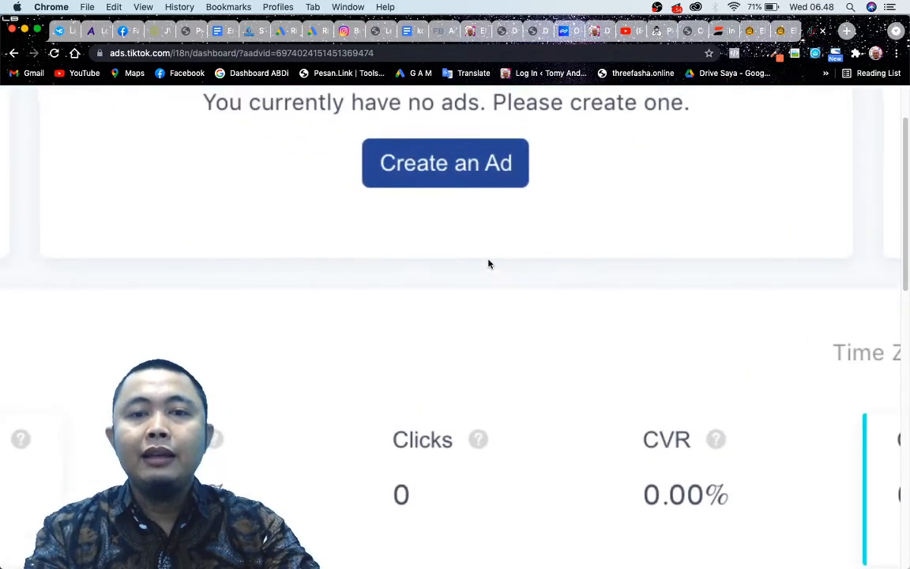
pyautogui.scroll(-5, 489, 264)
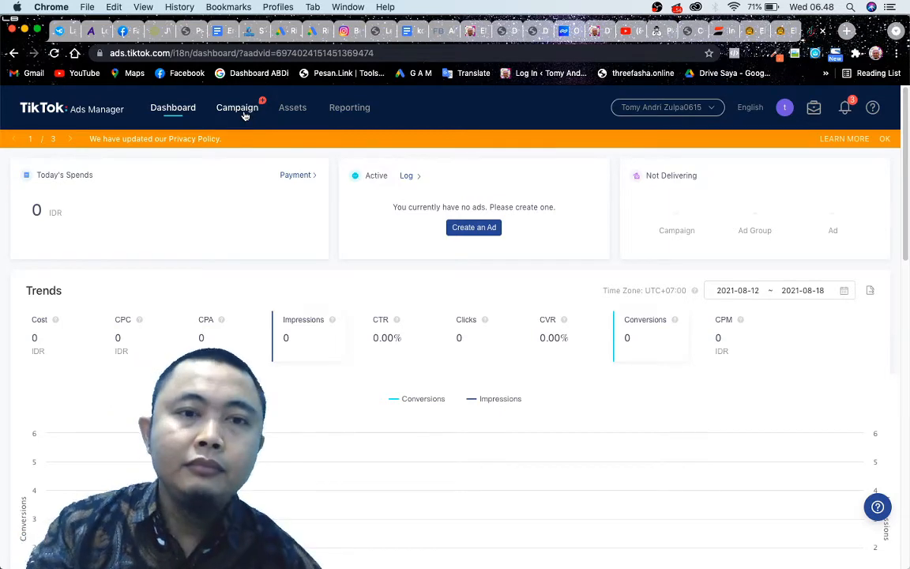
pyautogui.click(469, 231)
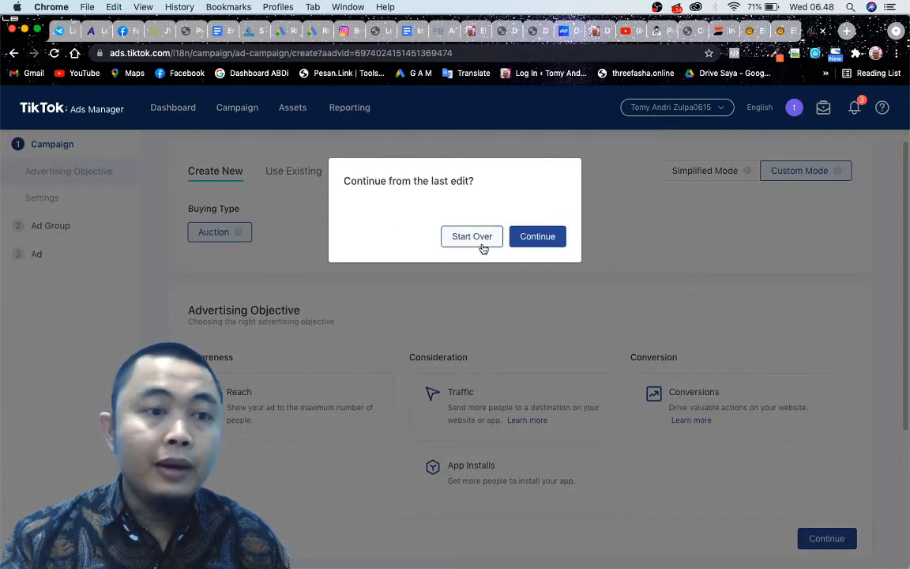
pyautogui.click(481, 243)
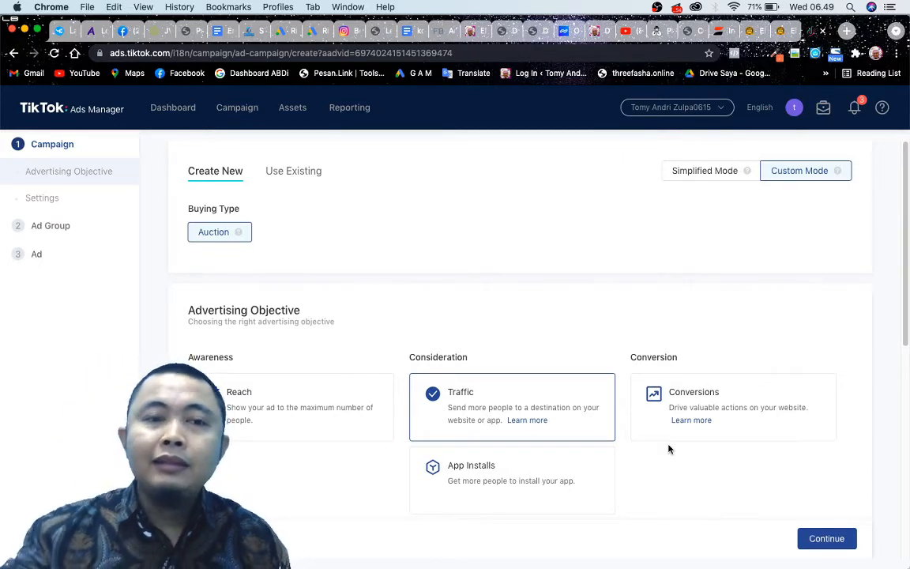
# Examine the advertising objectives offered under Awareness, Consideration and Conversion for the new campaign.
pyautogui.scroll(-1, 565, 355)
pyautogui.scroll(-3, 565, 355)
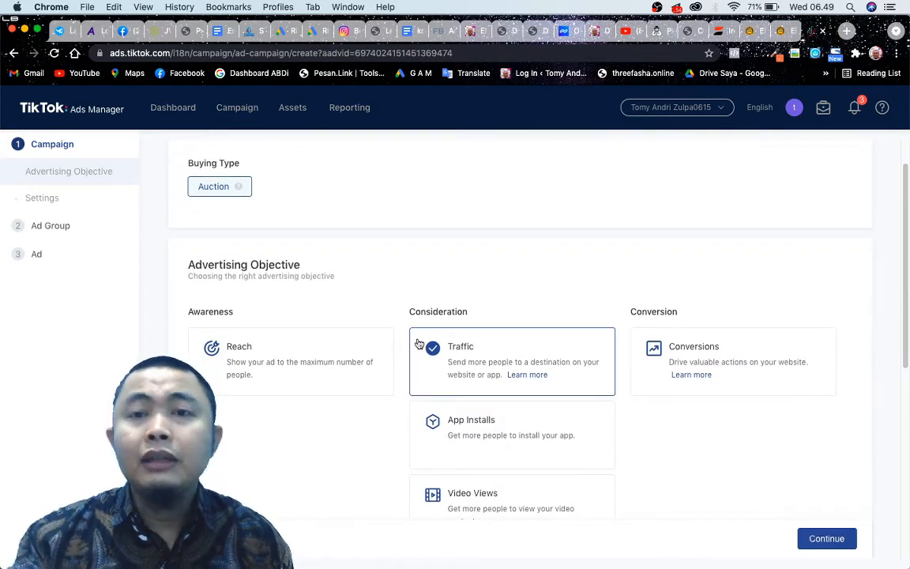
pyautogui.scroll(4, 415, 344)
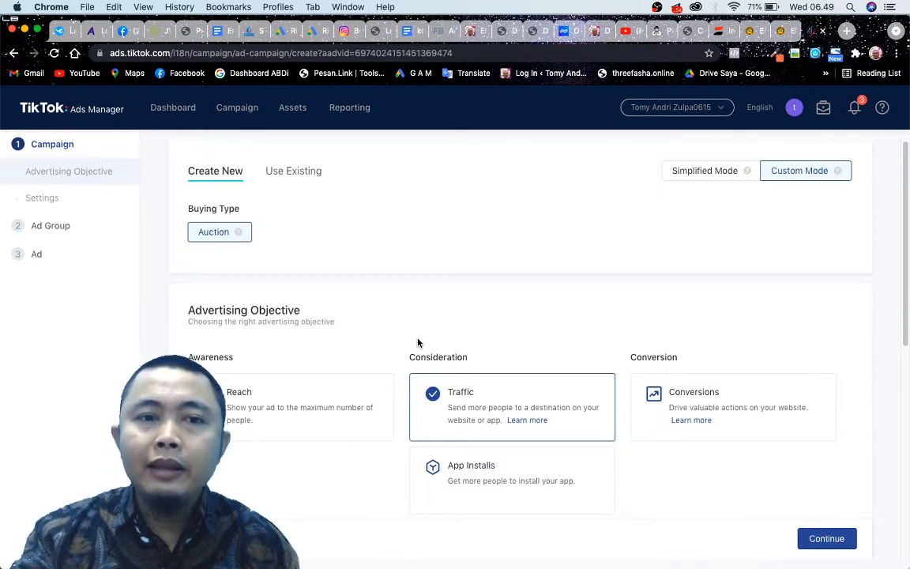
pyautogui.scroll(-1, 421, 338)
pyautogui.scroll(1, 423, 338)
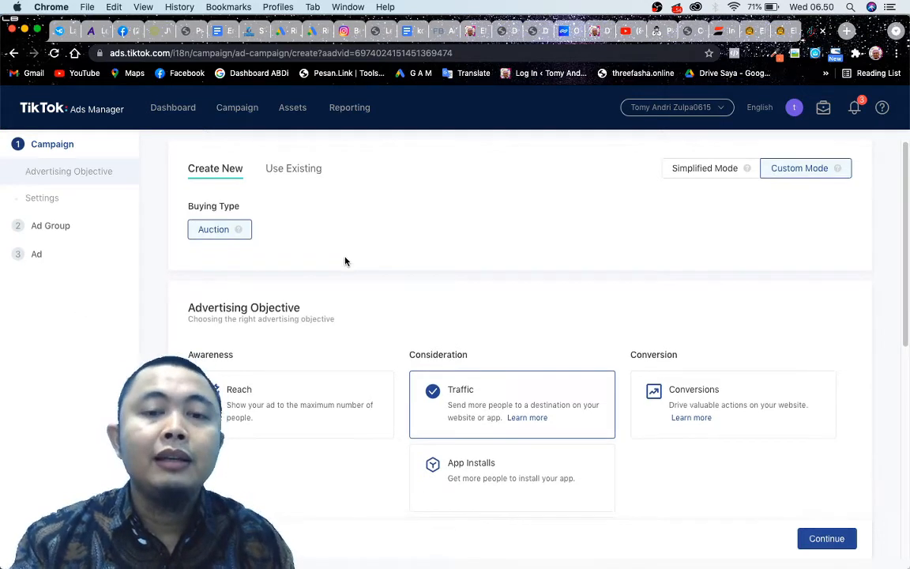
pyautogui.scroll(-3, 345, 260)
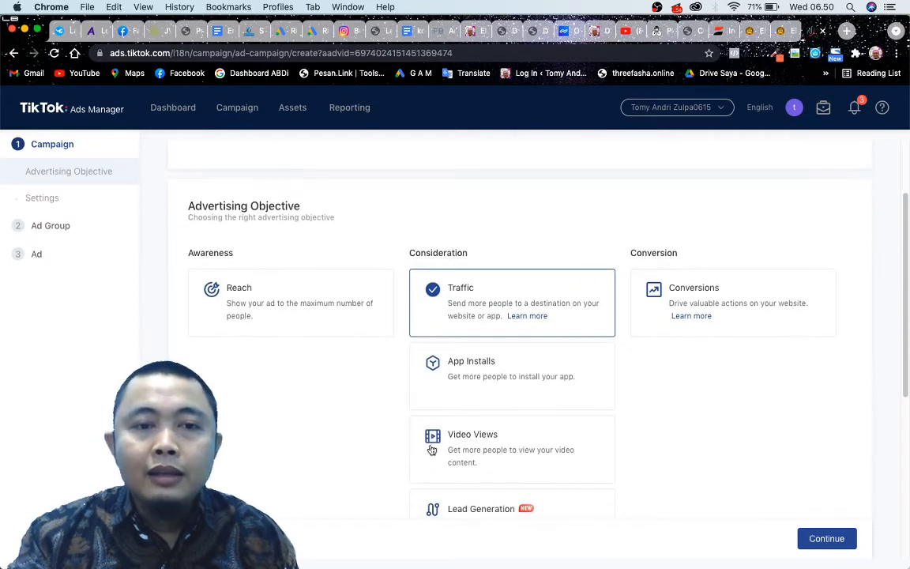
pyautogui.scroll(3, 283, 253)
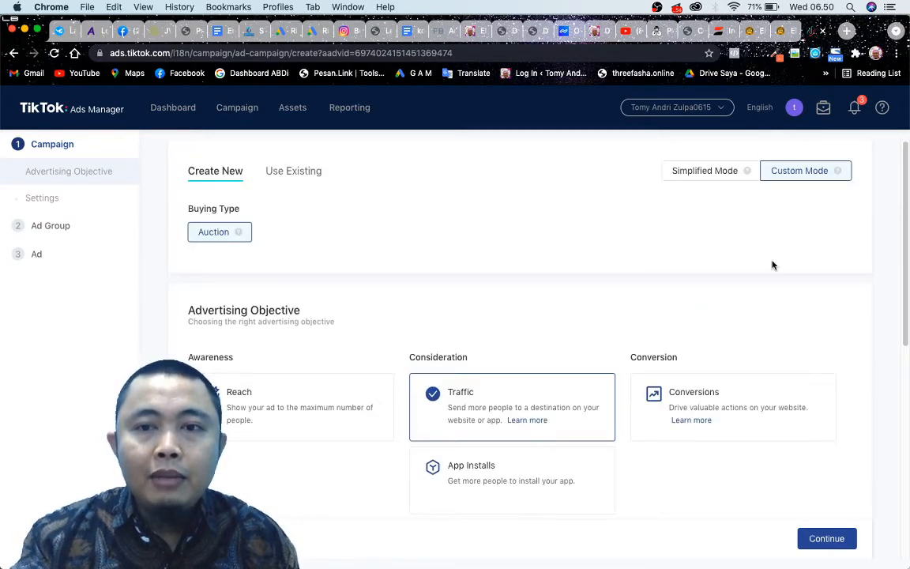
pyautogui.scroll(-2, 461, 311)
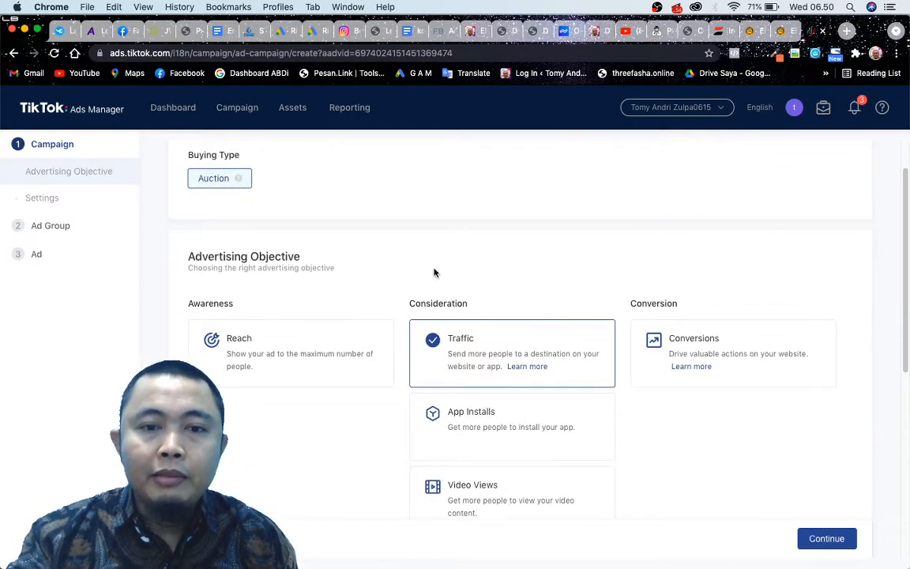
pyautogui.scroll(-1, 376, 335)
pyautogui.scroll(-1, 498, 334)
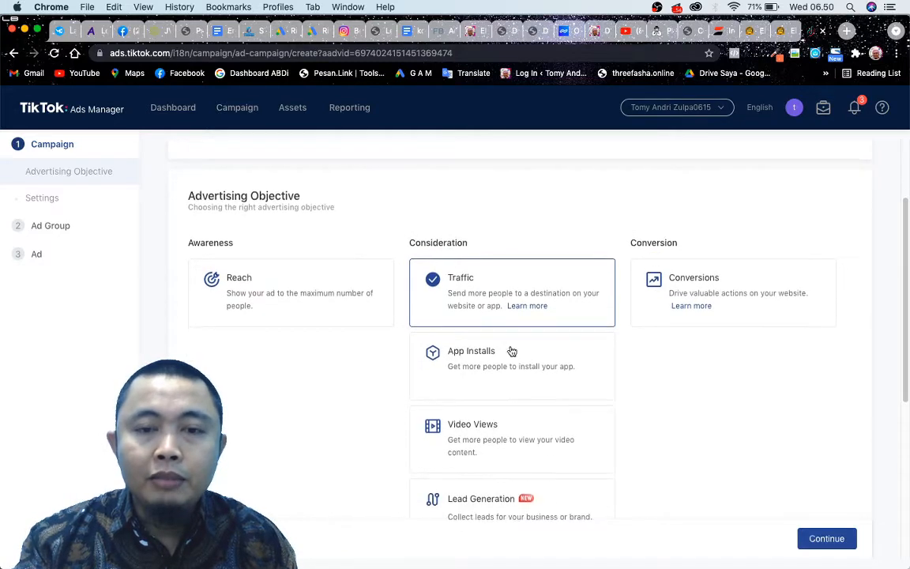
pyautogui.scroll(-1, 335, 363)
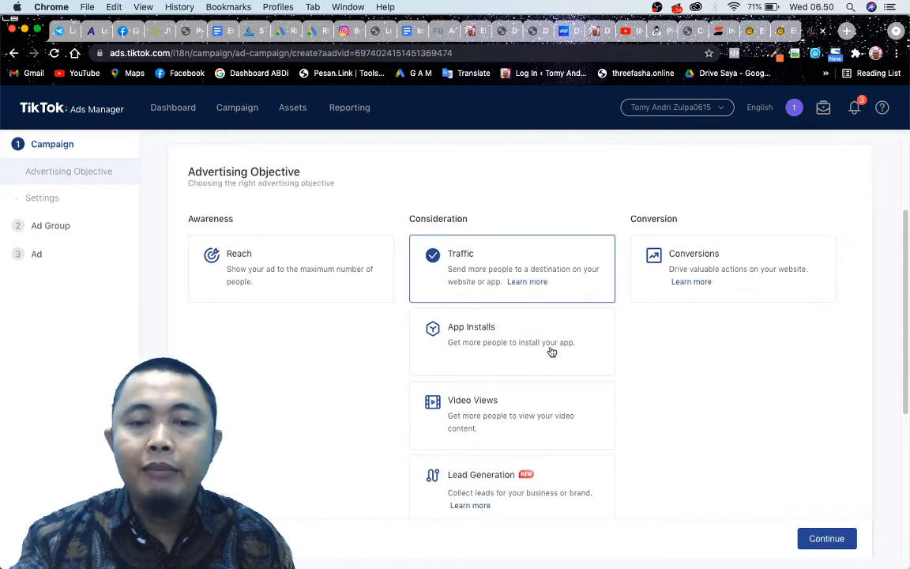
pyautogui.scroll(-3, 611, 416)
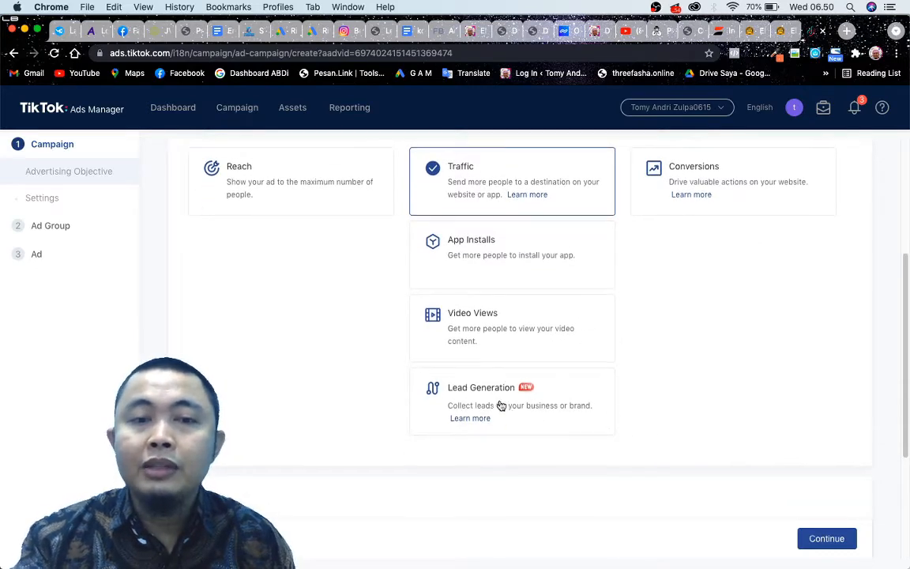
pyautogui.scroll(2, 513, 411)
pyautogui.scroll(1, 514, 372)
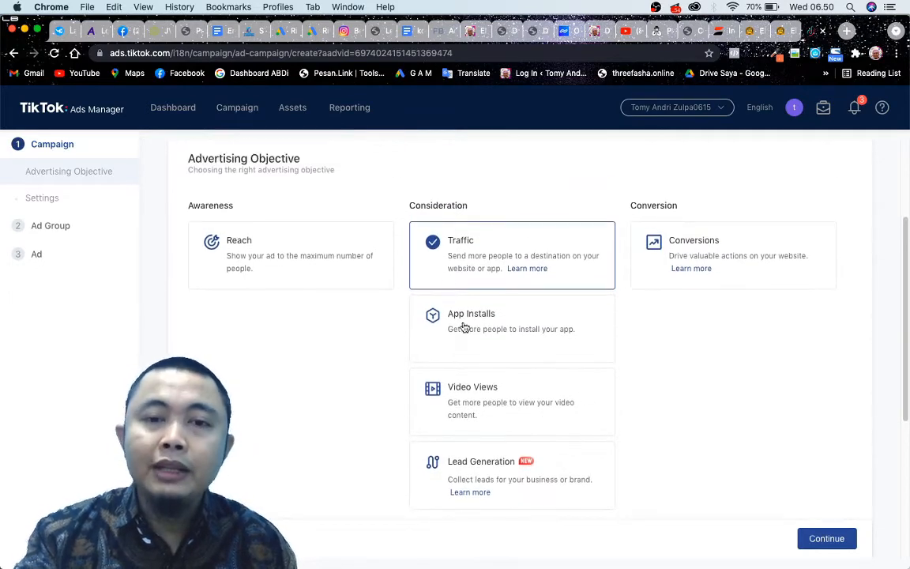
pyautogui.scroll(4, 600, 379)
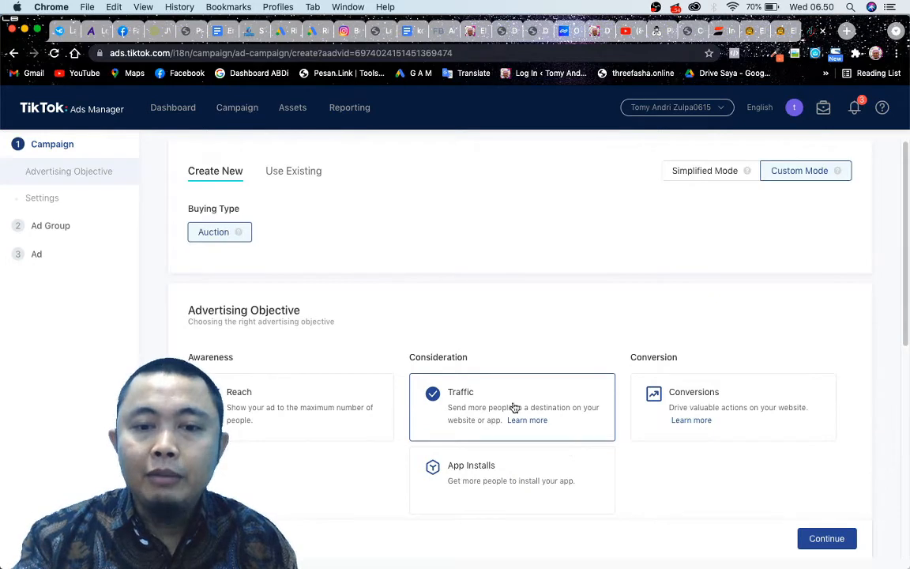
pyautogui.scroll(-3, 513, 406)
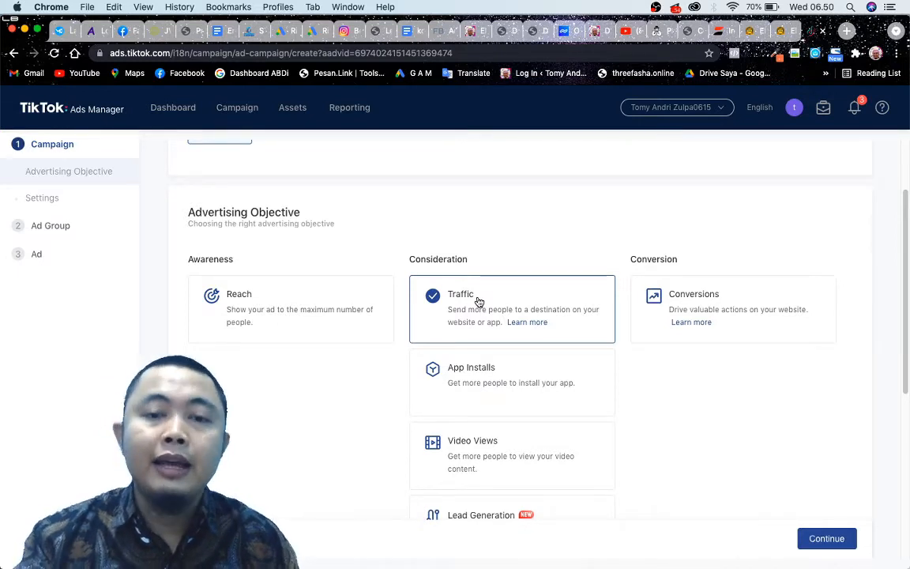
# Compare the Traffic, Lead Generation and Conversions objectives and look over the campaign settings below them.
pyautogui.scroll(-3, 478, 301)
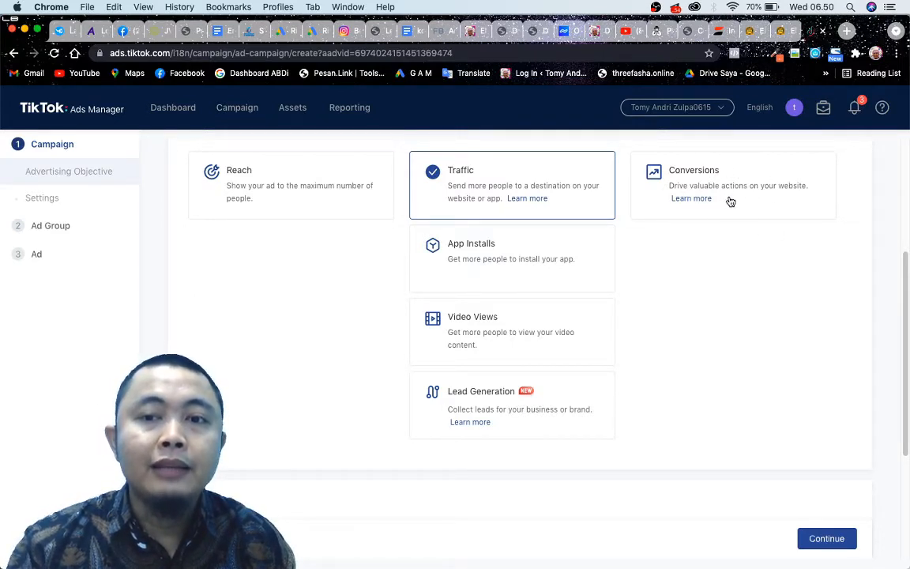
pyautogui.scroll(2, 731, 198)
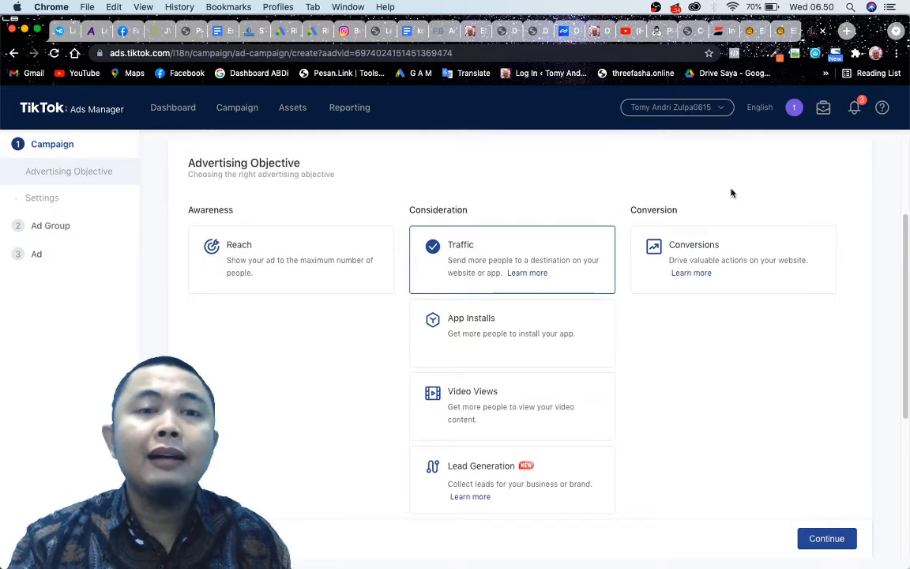
pyautogui.scroll(-1, 731, 193)
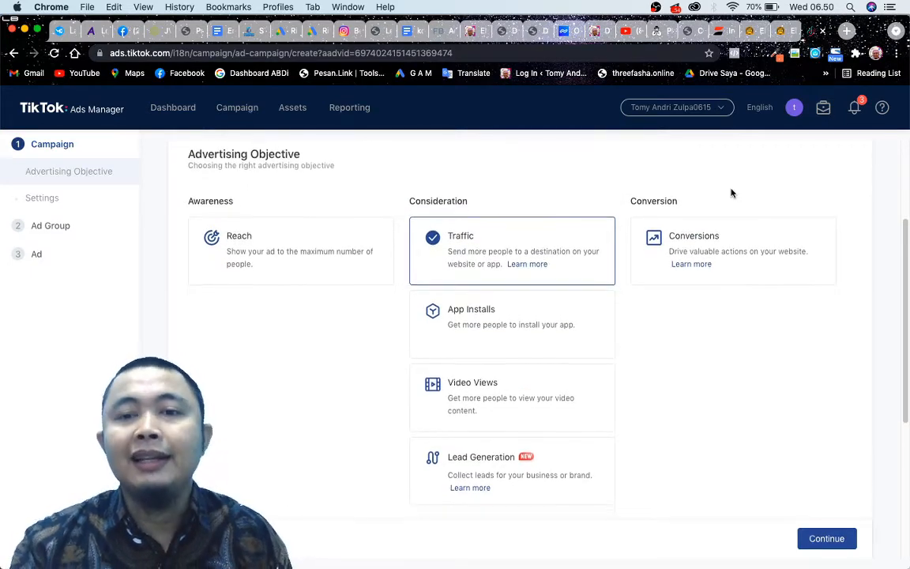
pyautogui.scroll(-5, 731, 192)
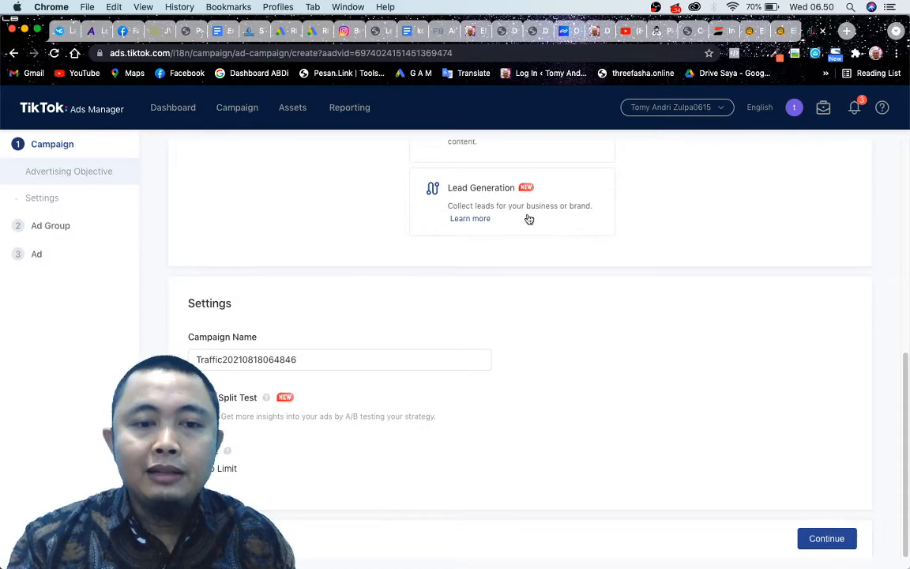
pyautogui.scroll(4, 401, 317)
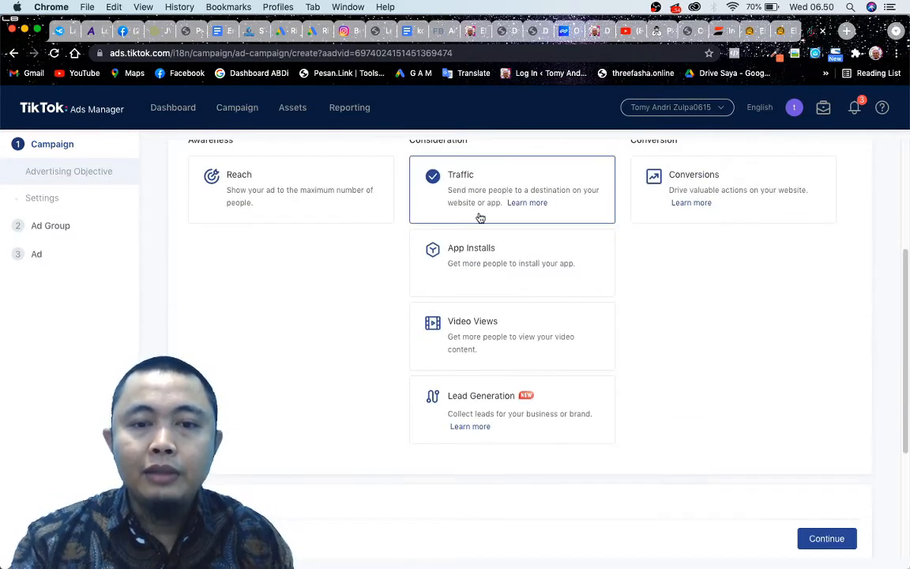
pyautogui.scroll(-4, 480, 218)
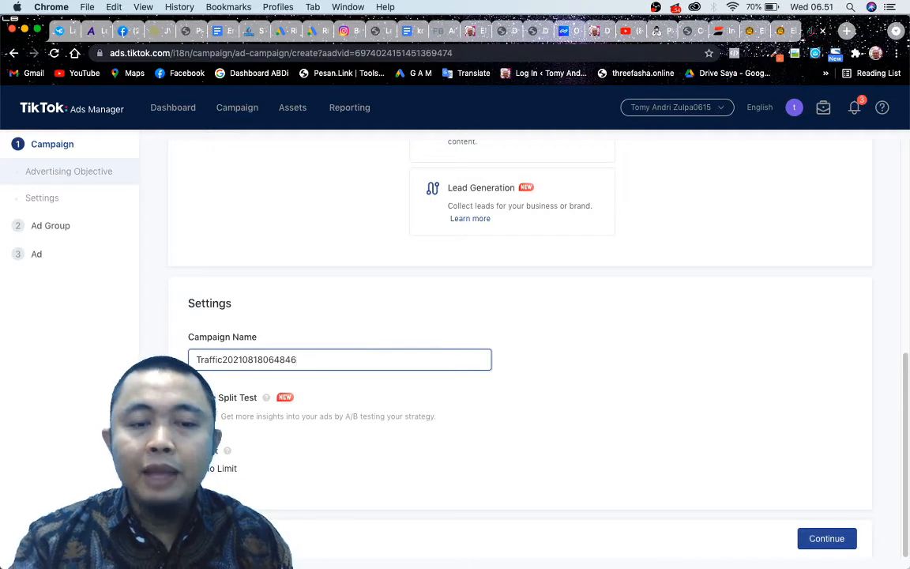
# Preview the split test option, switch it back off, and continue the Traffic campaign to the ad group setup.
pyautogui.click(205, 418)
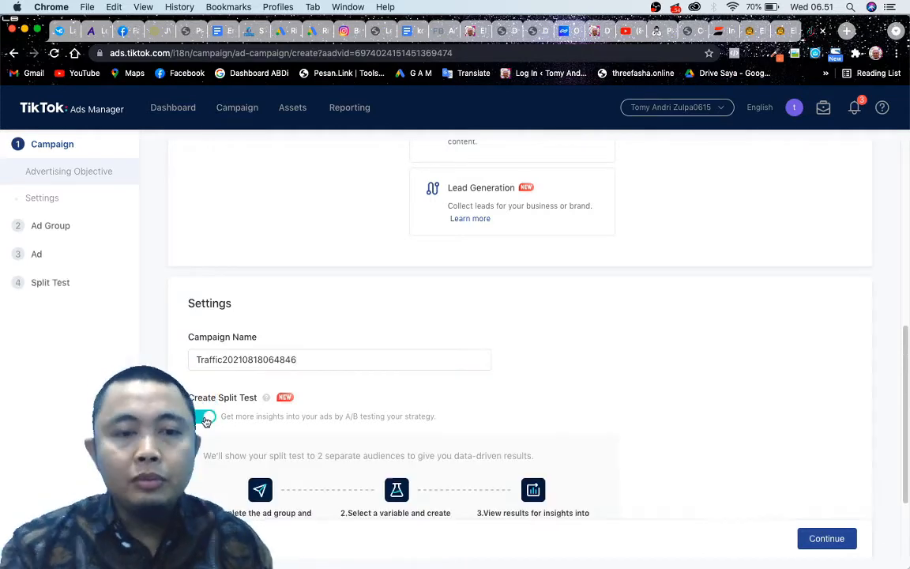
pyautogui.click(205, 418)
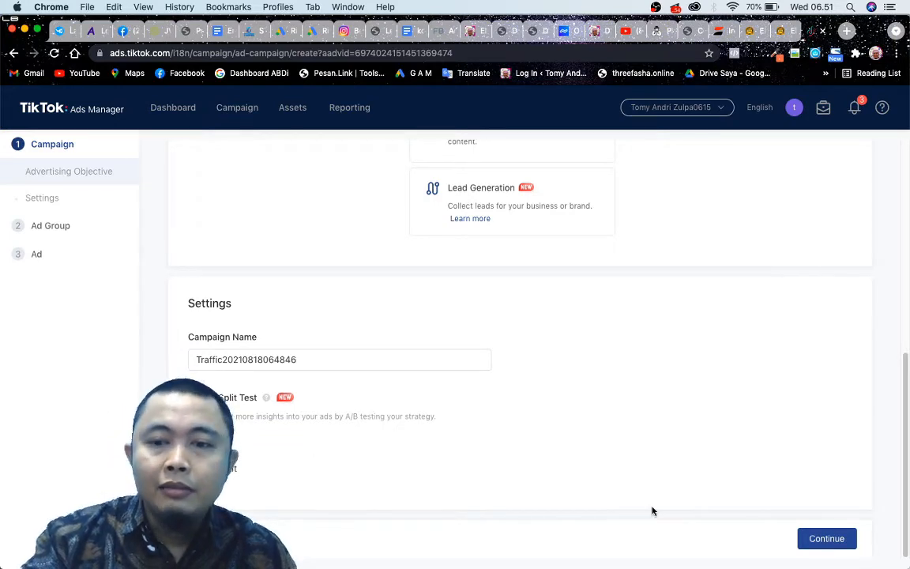
pyautogui.scroll(6, 624, 466)
pyautogui.scroll(-6, 598, 423)
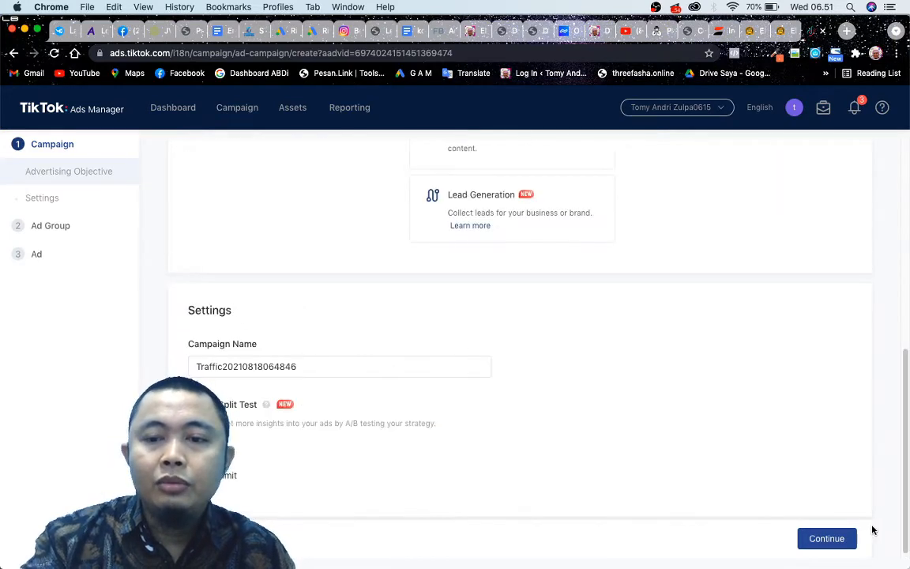
pyautogui.click(828, 538)
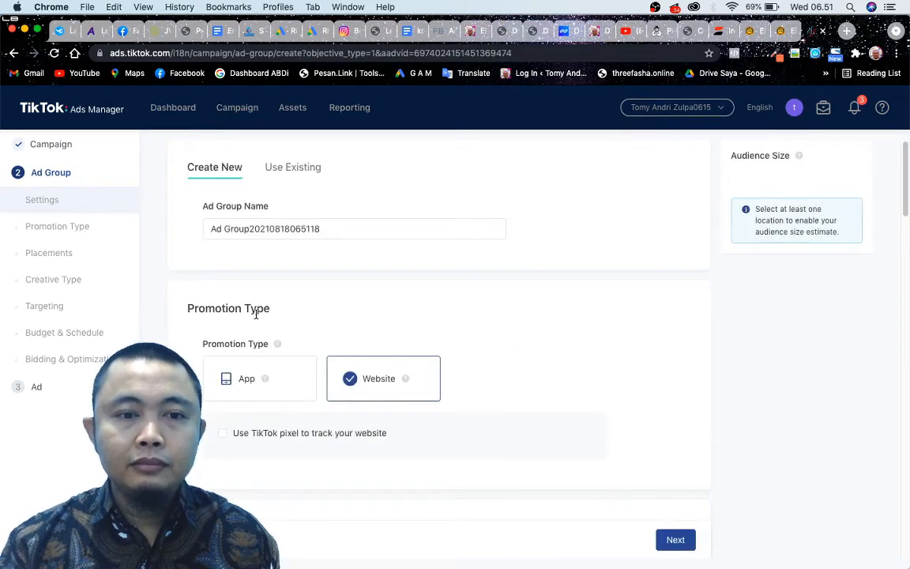
# Look through the ad group form from promotion type through targeting to the daily budget field and its minimum amount.
pyautogui.scroll(-10, 437, 445)
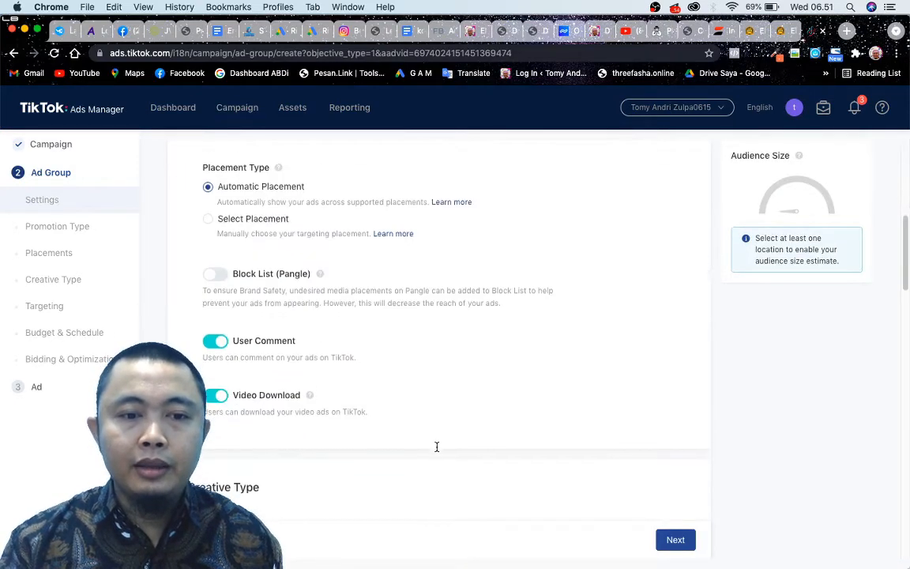
pyautogui.scroll(-10, 436, 447)
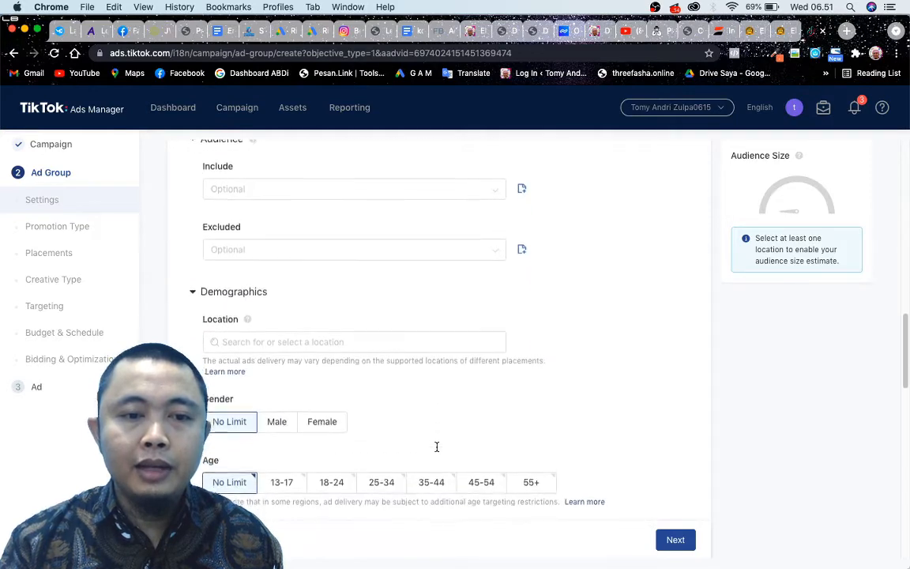
pyautogui.scroll(-5, 437, 447)
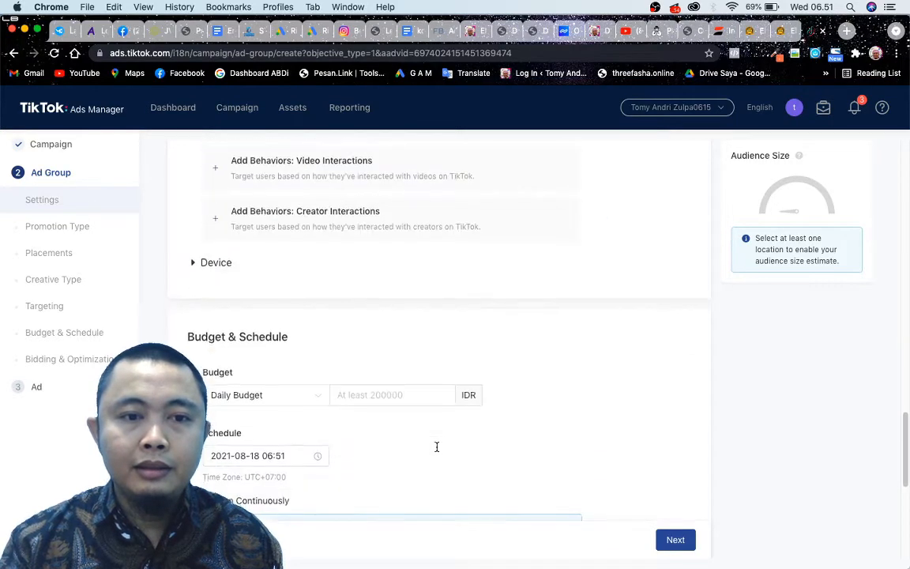
pyautogui.scroll(-1, 437, 448)
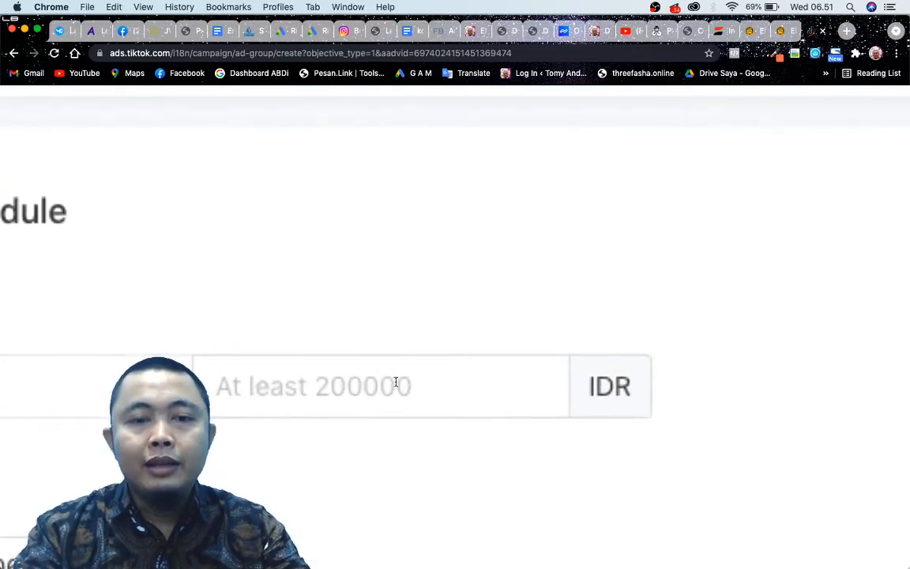
pyautogui.click(376, 384)
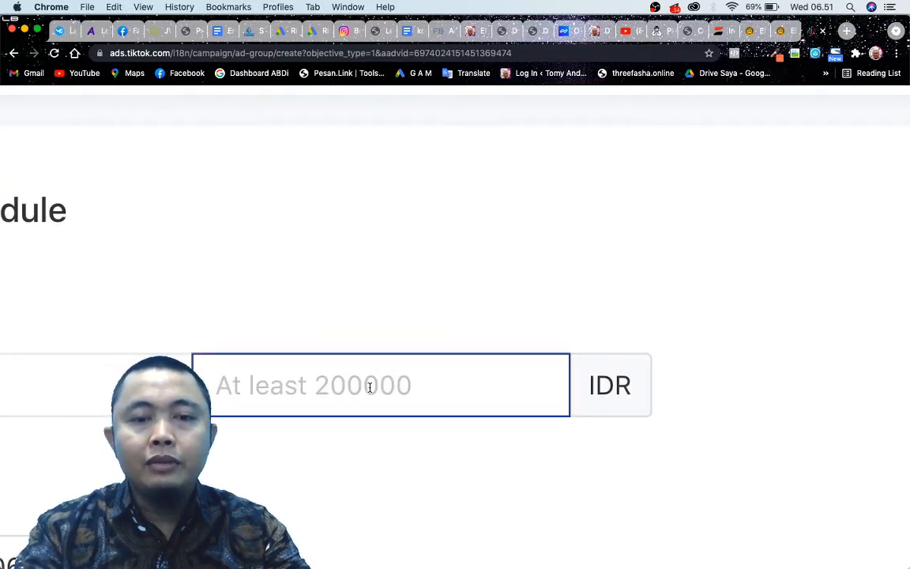
pyautogui.scroll(-5, 370, 387)
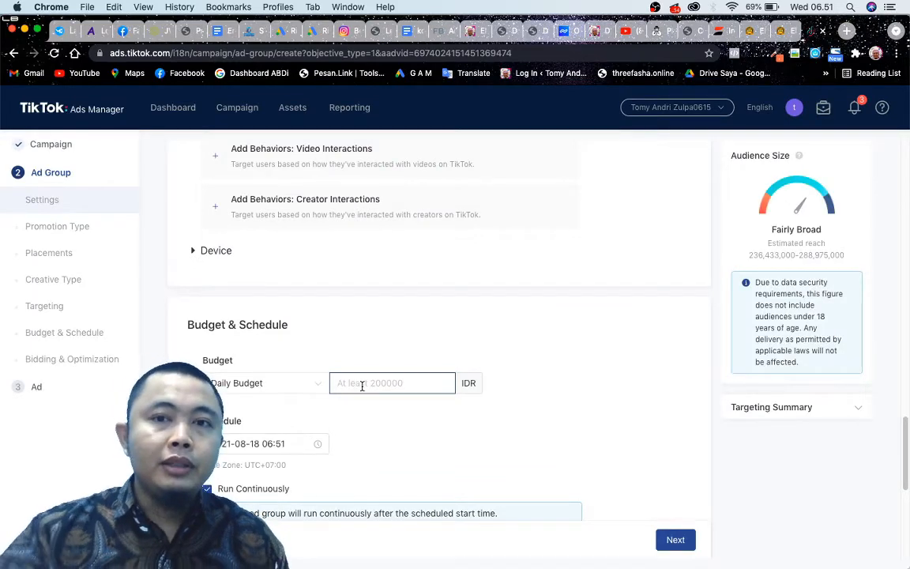
pyautogui.scroll(10, 395, 315)
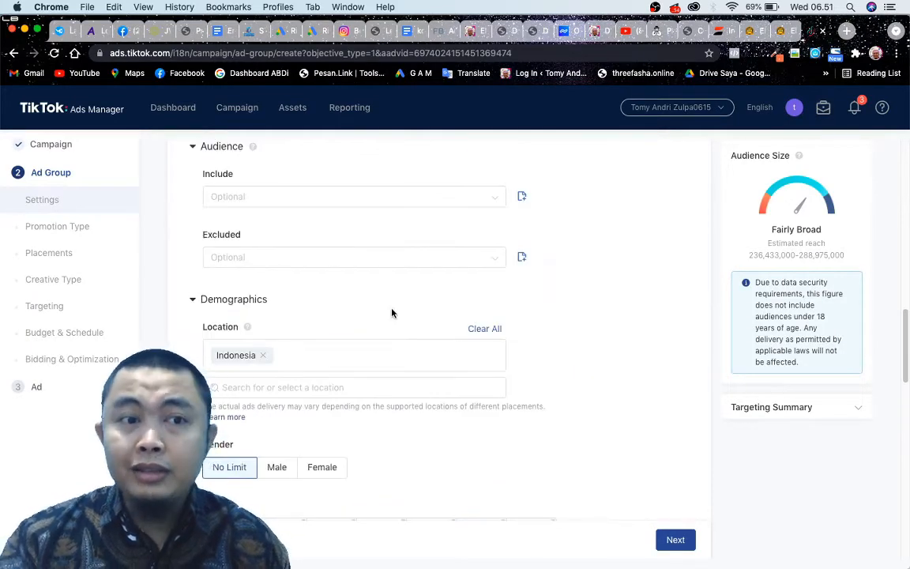
pyautogui.scroll(10, 391, 313)
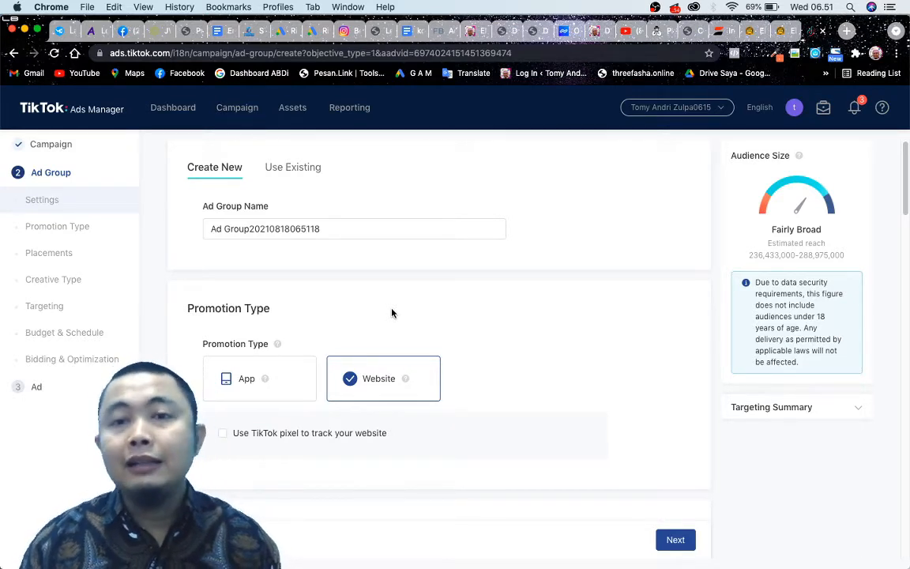
pyautogui.scroll(-1, 392, 313)
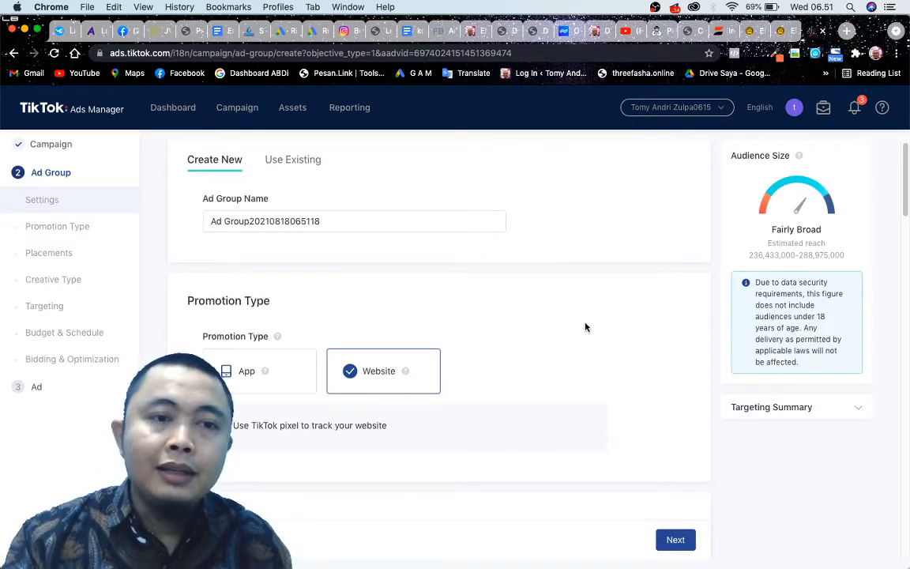
pyautogui.scroll(-10, 586, 326)
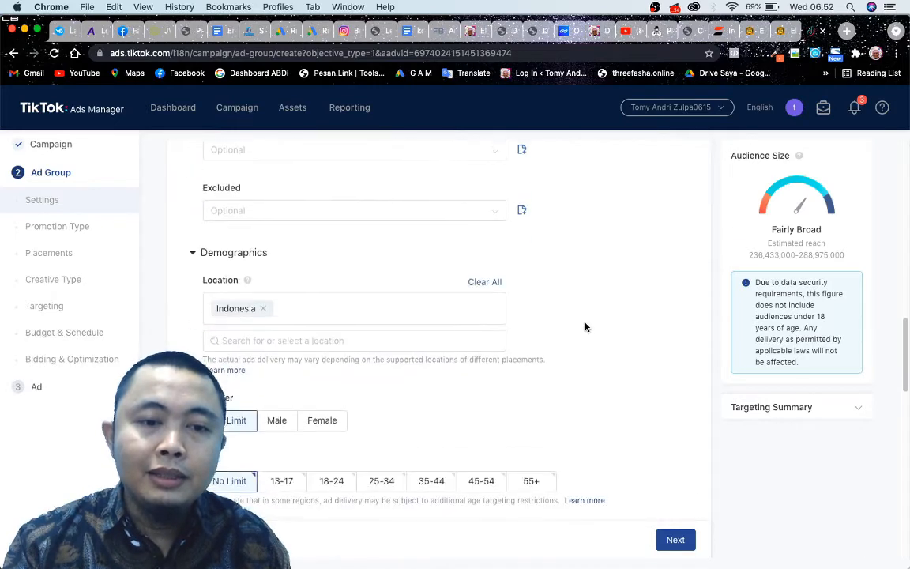
pyautogui.scroll(-10, 585, 327)
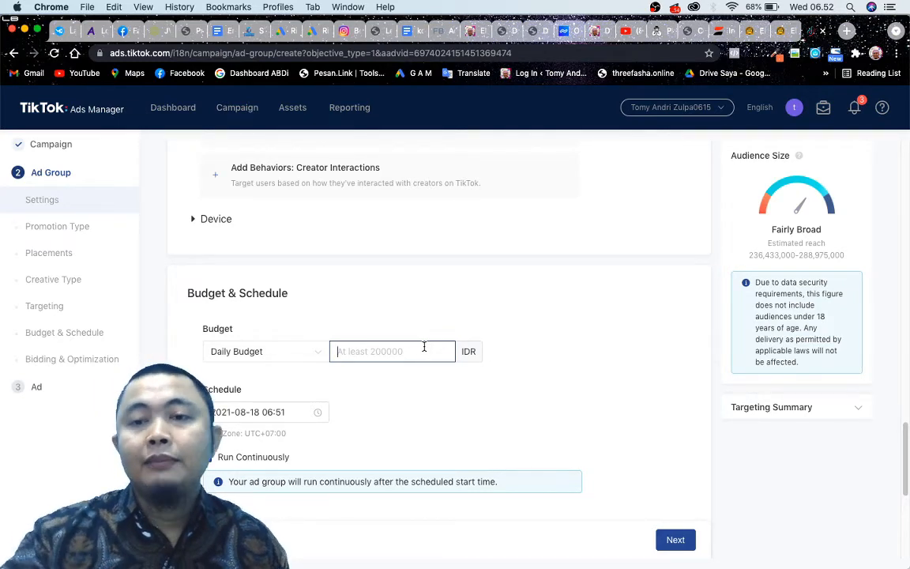
pyautogui.scroll(15, 536, 325)
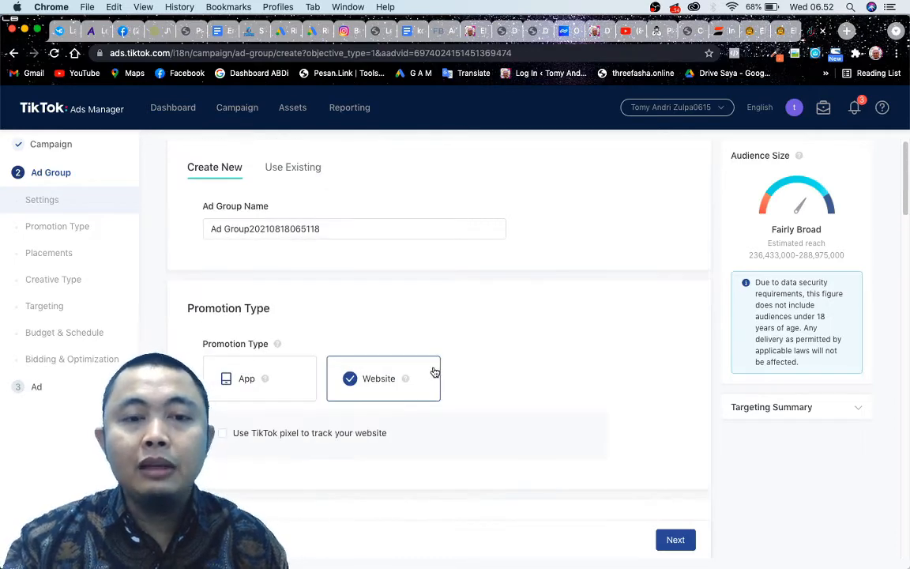
# Review the ad group's name, promotion type, placements and creative type sections.
pyautogui.scroll(-3, 469, 296)
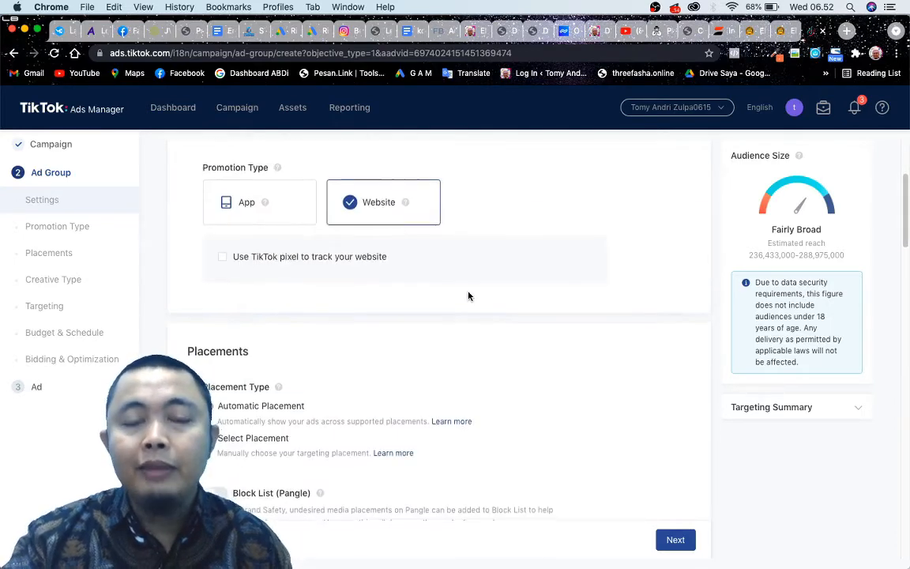
pyautogui.scroll(2, 468, 296)
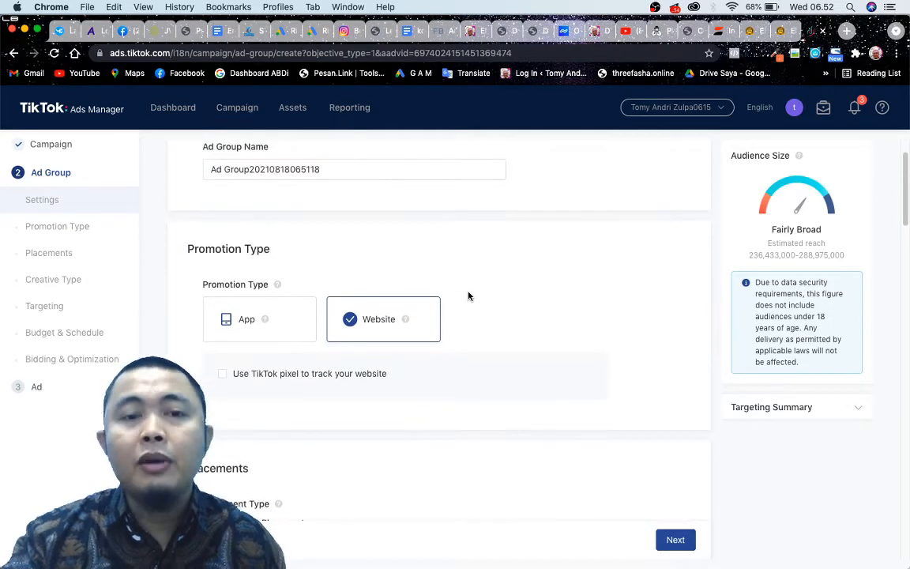
pyautogui.scroll(1, 468, 297)
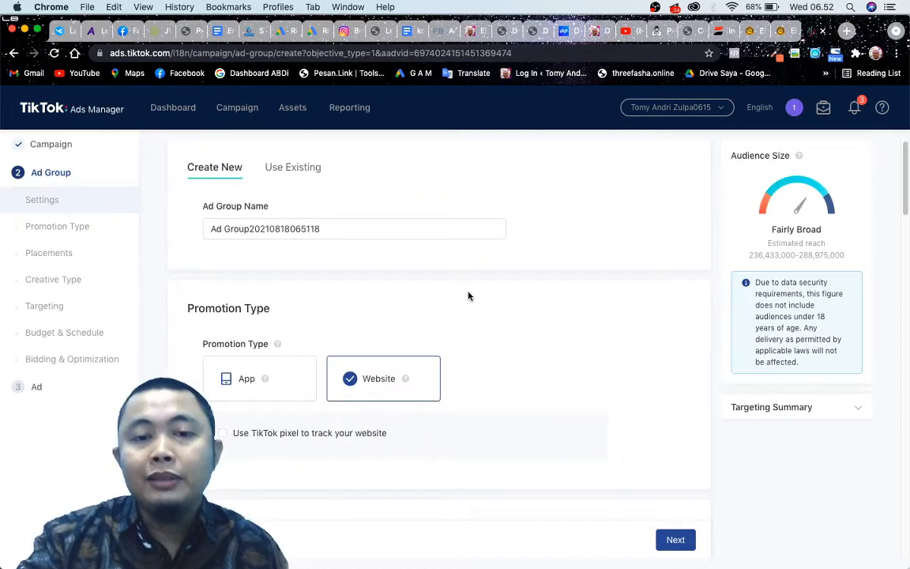
pyautogui.scroll(-1, 468, 296)
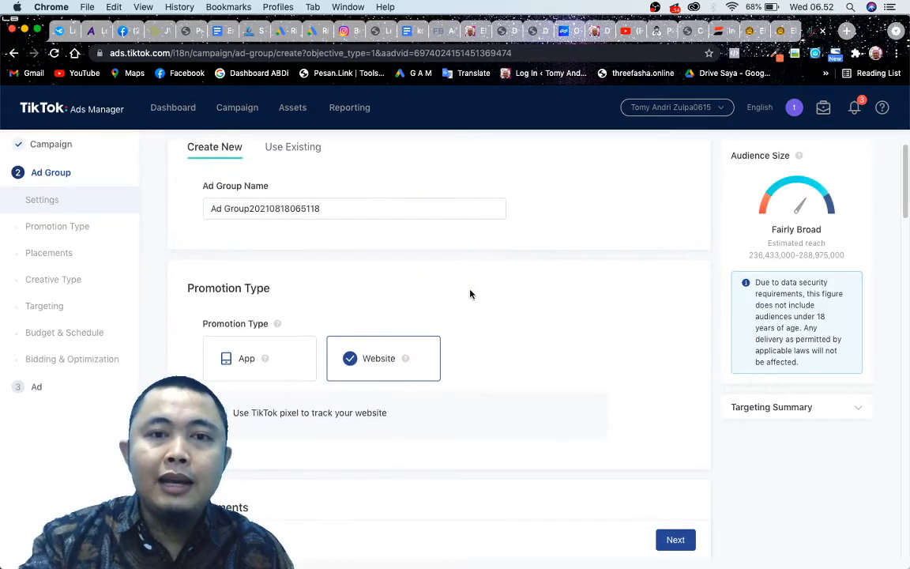
pyautogui.scroll(-1, 470, 294)
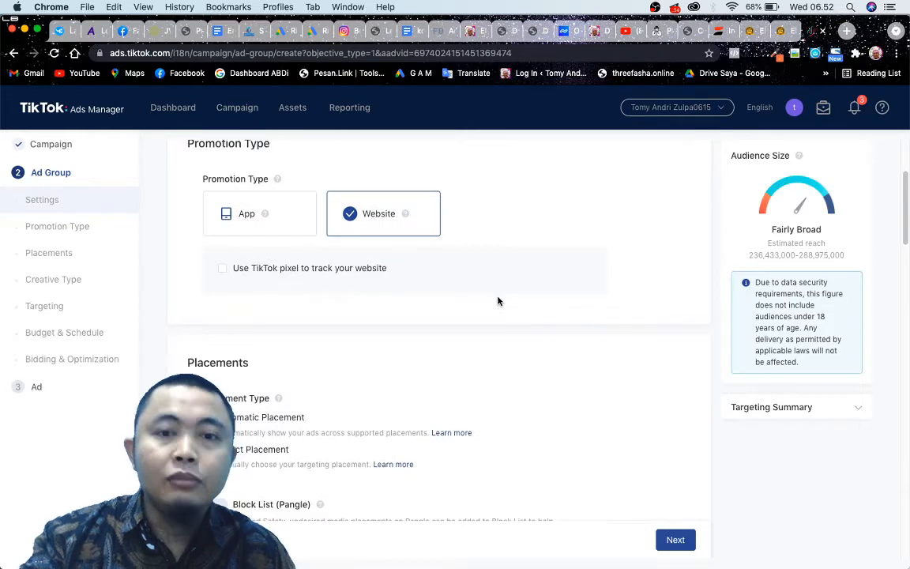
pyautogui.scroll(4, 484, 332)
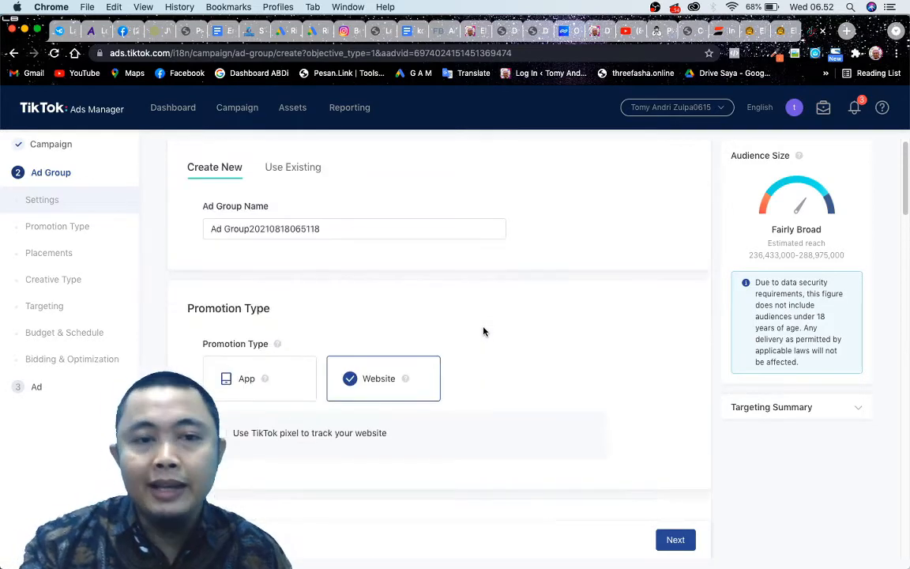
pyautogui.scroll(-1, 388, 240)
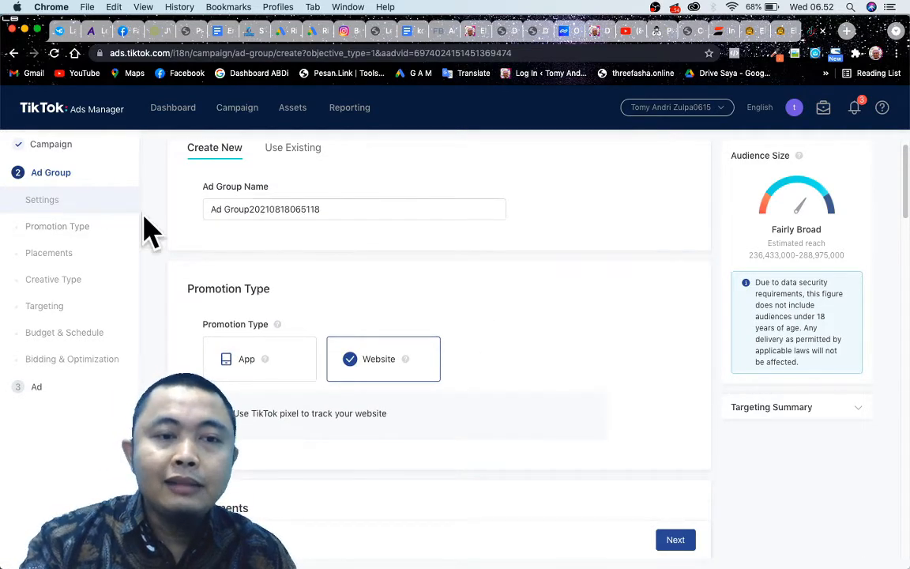
pyautogui.scroll(-5, 444, 286)
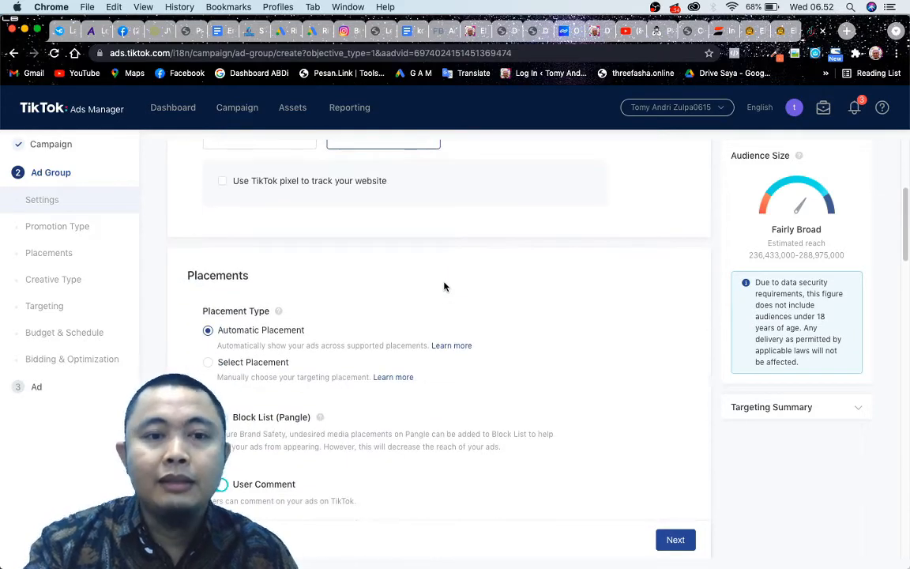
pyautogui.scroll(-3, 445, 286)
pyautogui.scroll(-3, 445, 286)
pyautogui.scroll(-8, 445, 286)
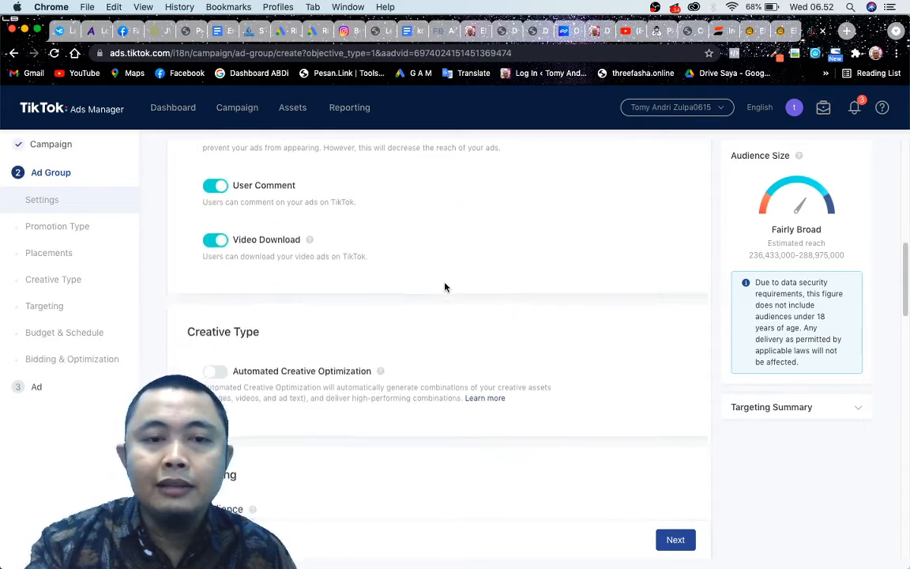
pyautogui.scroll(9, 445, 286)
pyautogui.scroll(15, 445, 286)
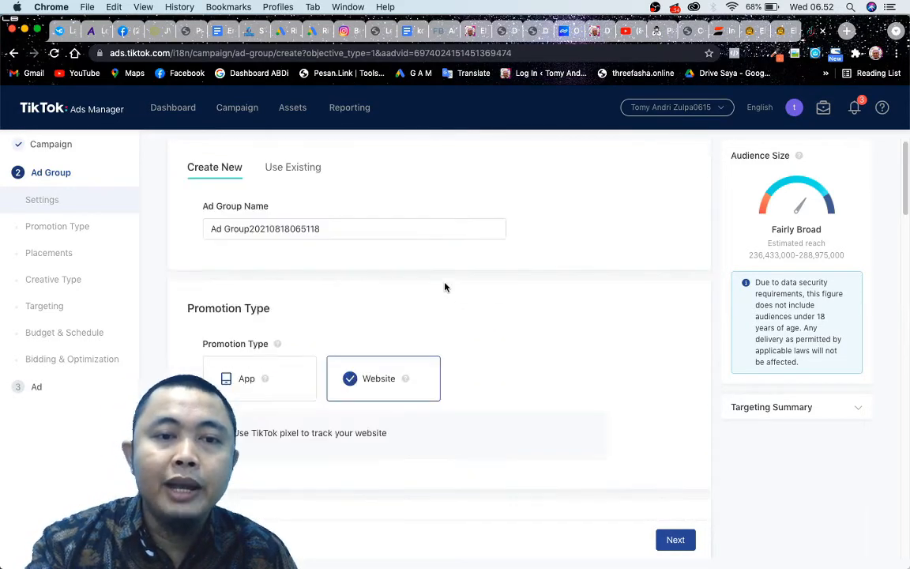
# Switch the ad group's placement type to Select Placement for manual targeting.
pyautogui.scroll(-3, 355, 237)
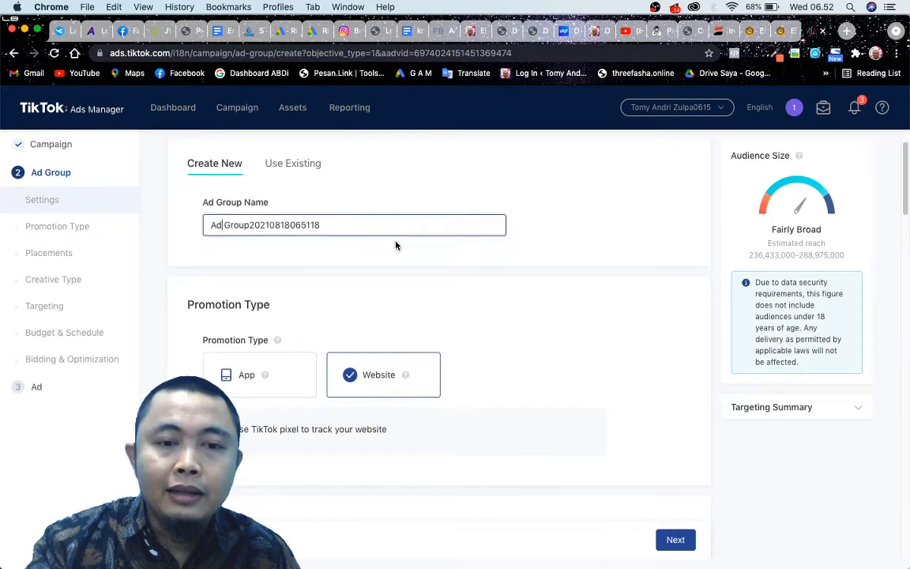
pyautogui.scroll(-4, 441, 263)
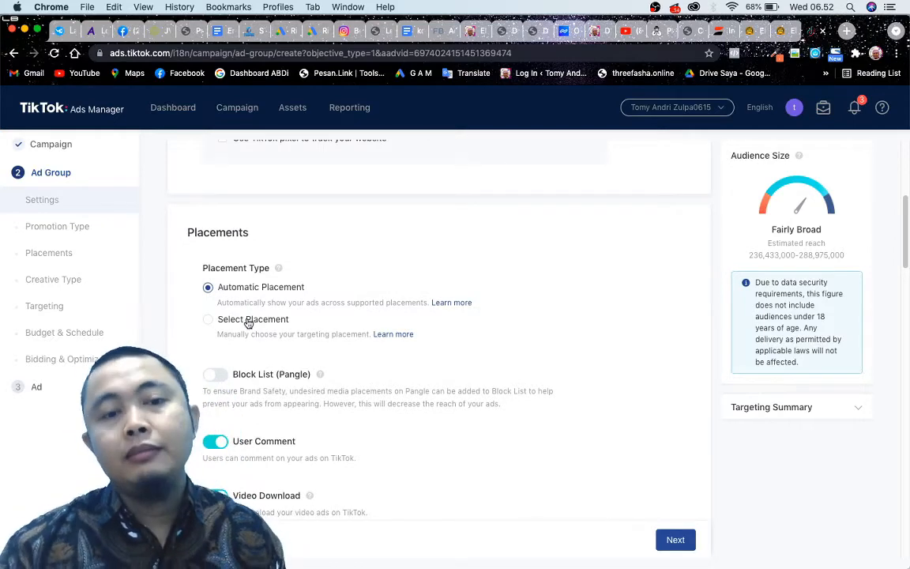
pyautogui.click(248, 322)
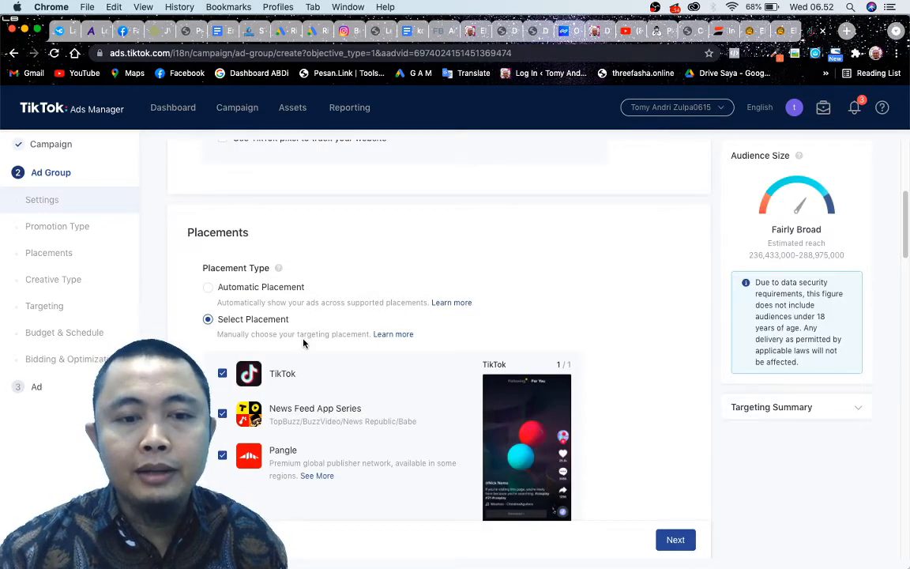
# Deselect the News Feed App Series and Pangle placements, and return the placement type to Automatic Placement.
pyautogui.scroll(-2, 345, 368)
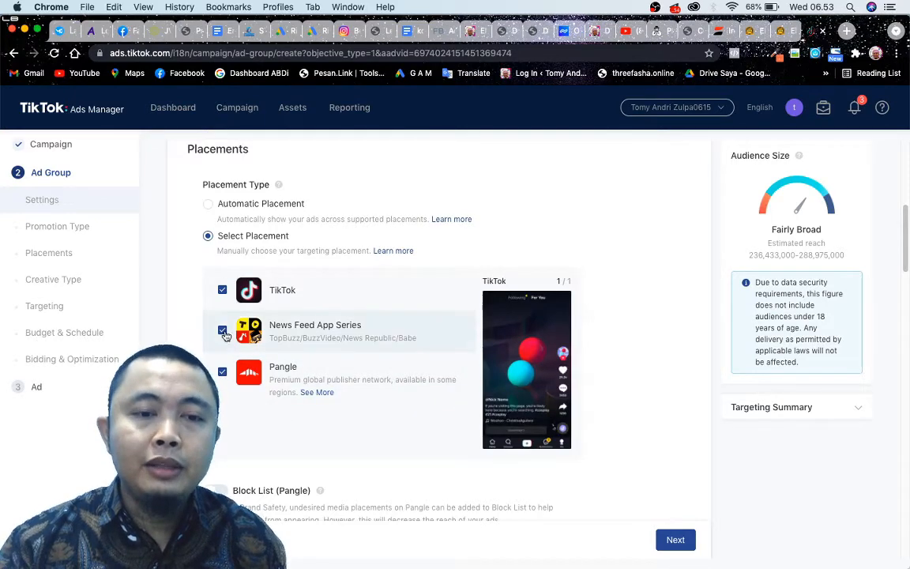
pyautogui.click(222, 330)
pyautogui.click(222, 371)
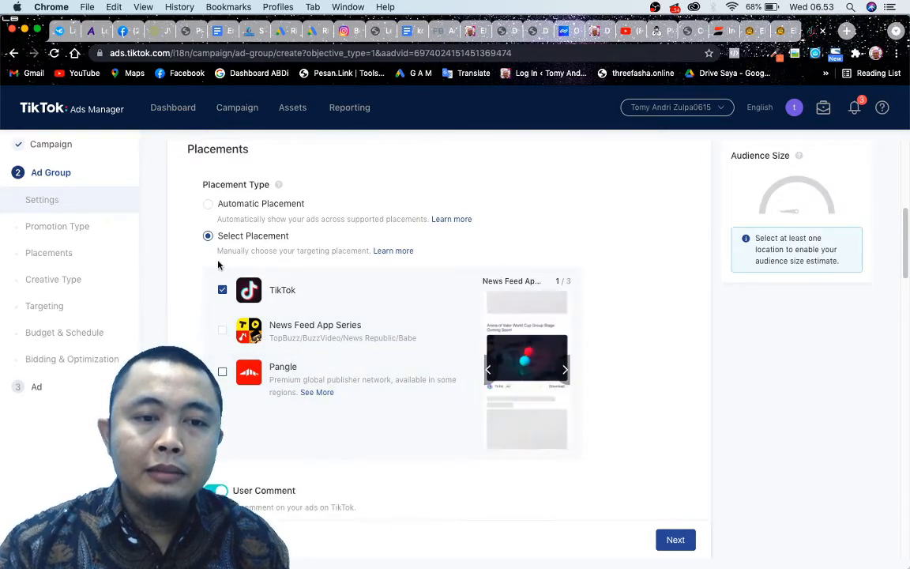
pyautogui.click(208, 203)
# Review the user comment, video download and creative type settings, and check the Include list for saved audiences.
pyautogui.scroll(-2, 377, 329)
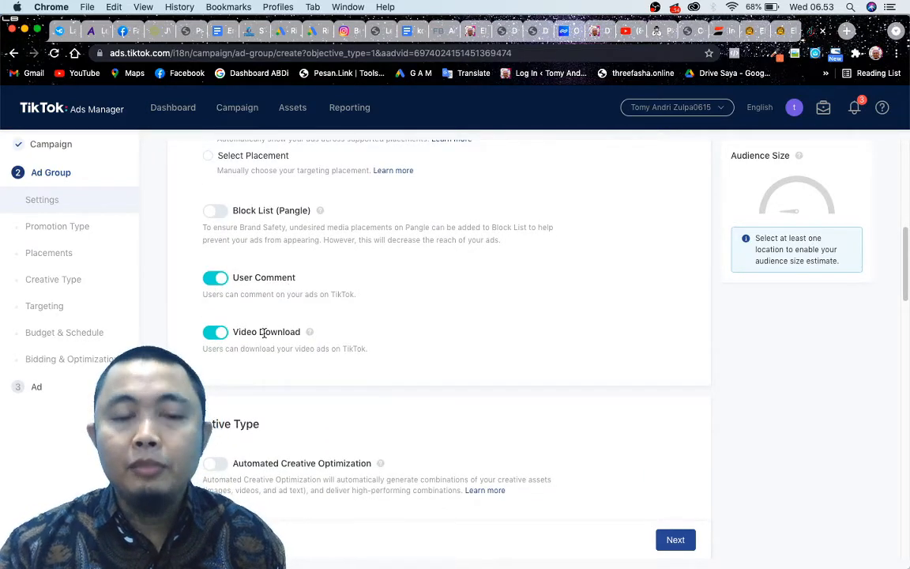
pyautogui.scroll(-4, 237, 331)
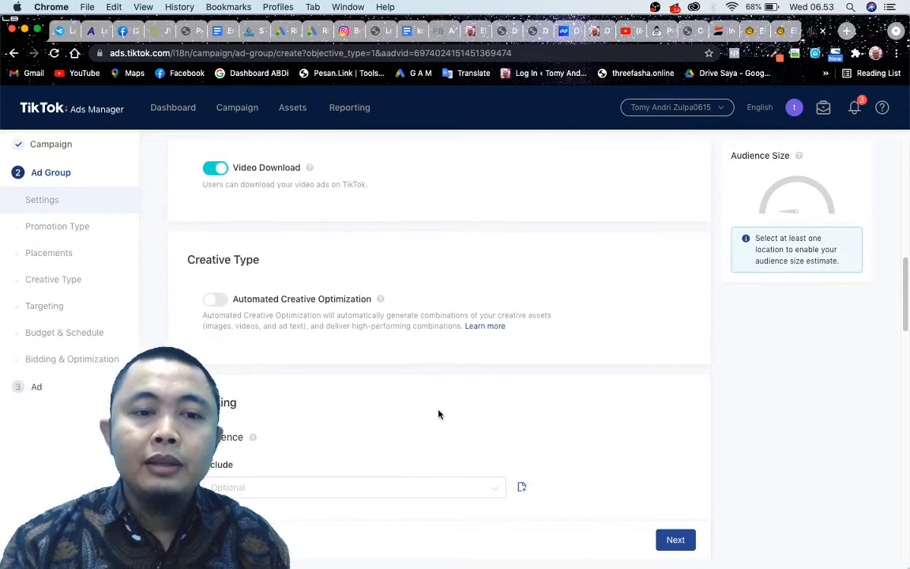
pyautogui.scroll(-2, 435, 407)
pyautogui.scroll(-4, 303, 290)
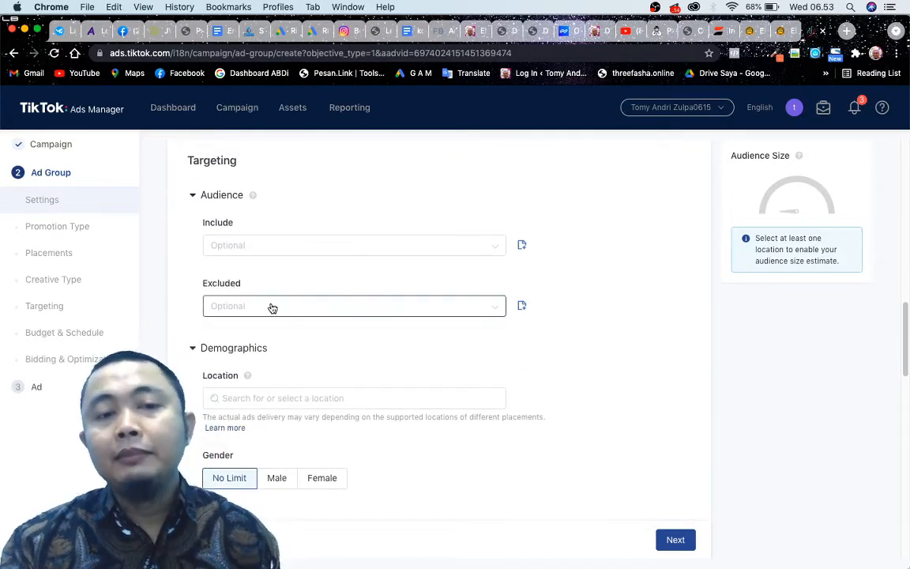
pyautogui.click(271, 247)
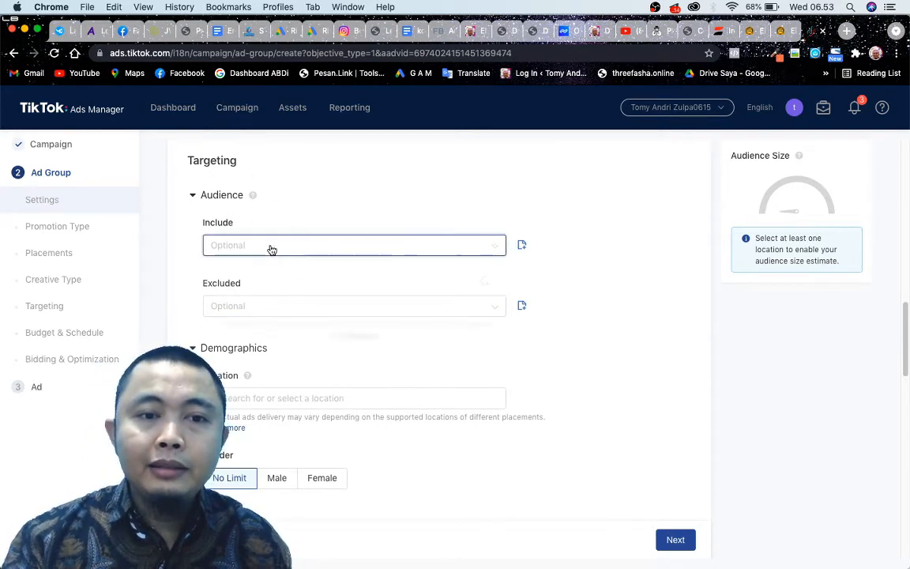
pyautogui.click(395, 223)
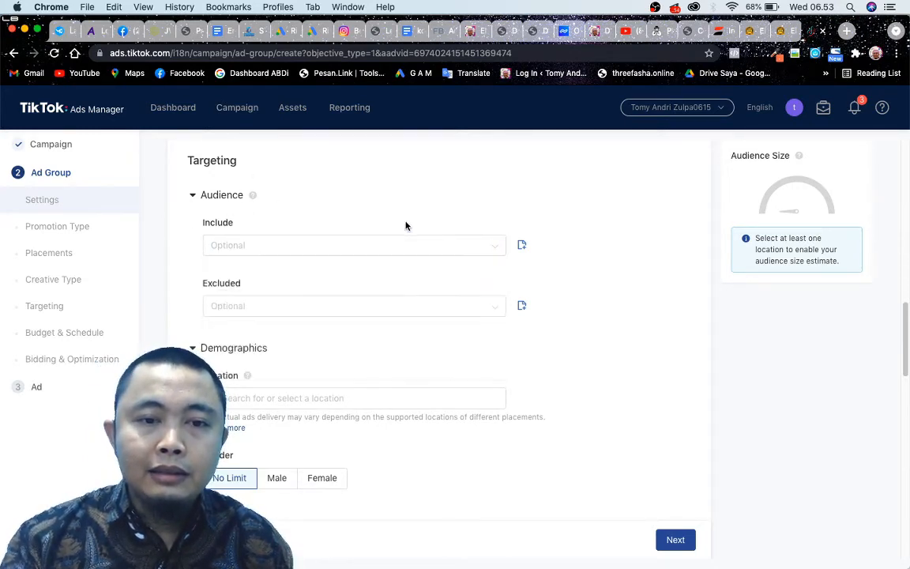
pyautogui.click(368, 249)
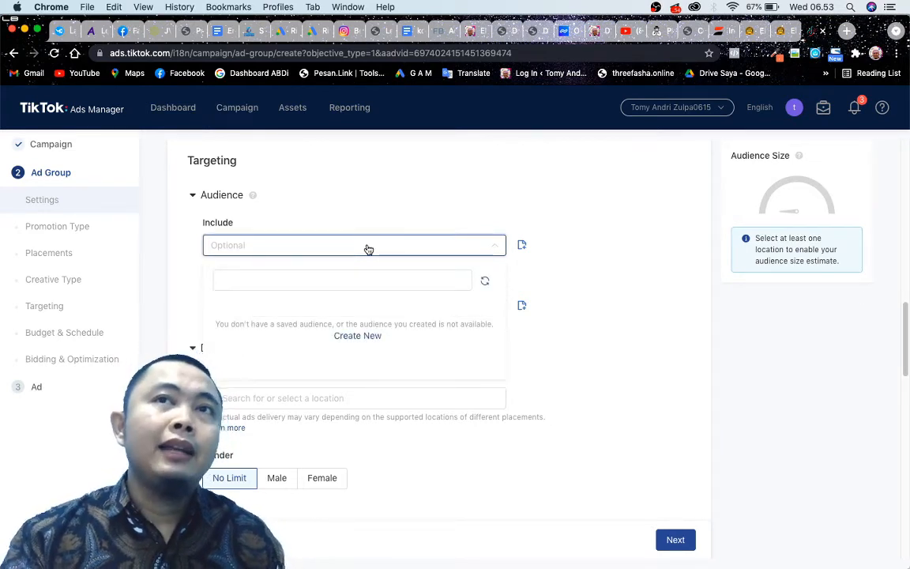
pyautogui.click(379, 204)
# Set the ad group's target location to the whole of Indonesia in the demographics.
pyautogui.scroll(-2, 379, 203)
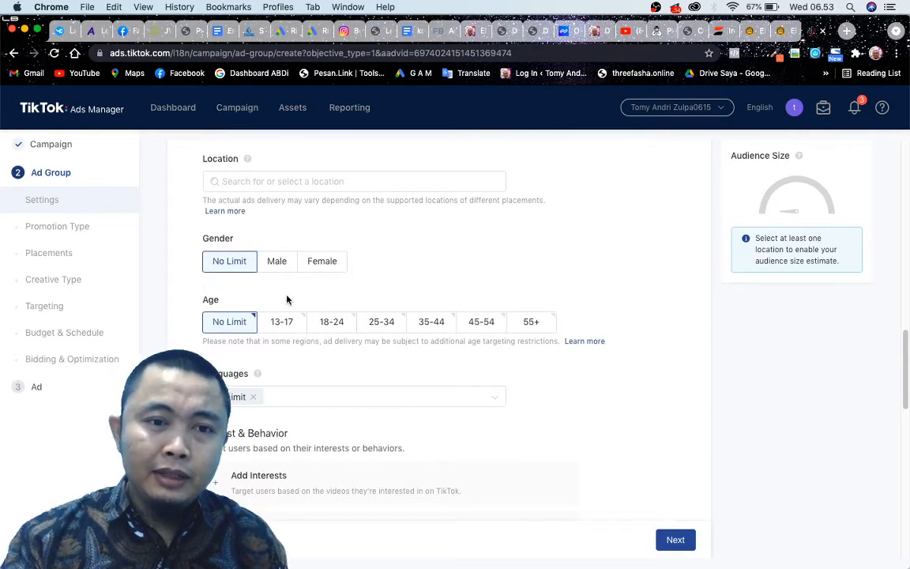
pyautogui.scroll(-3, 286, 300)
pyautogui.scroll(3, 165, 255)
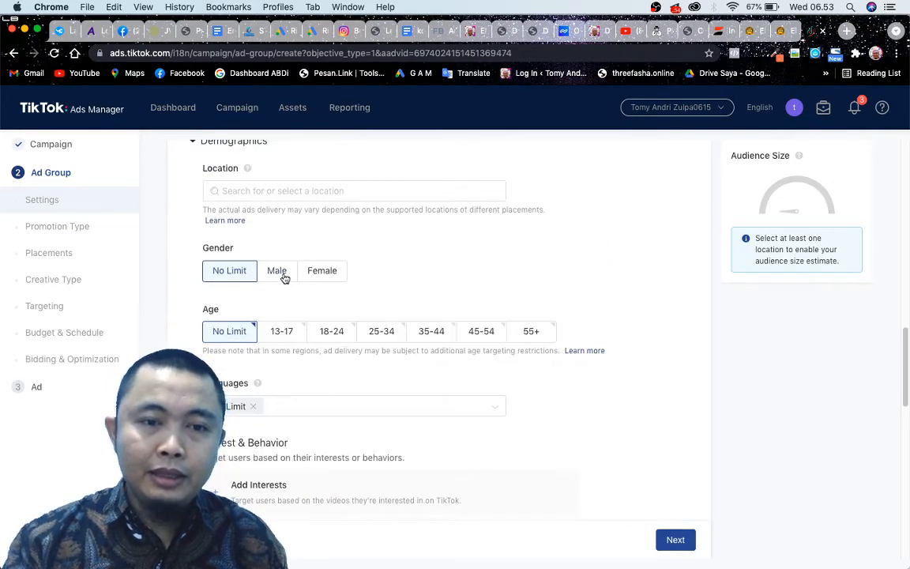
pyautogui.click(263, 194)
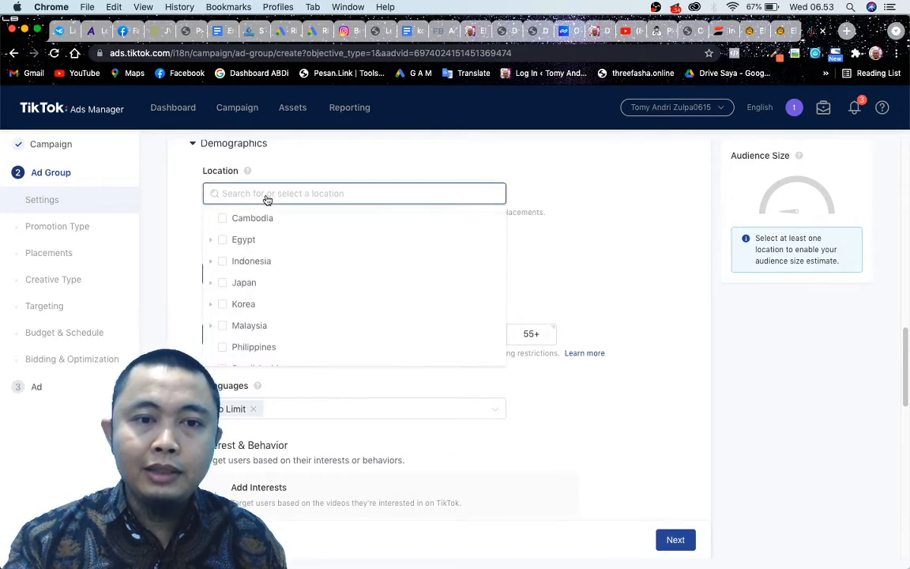
pyautogui.click(224, 263)
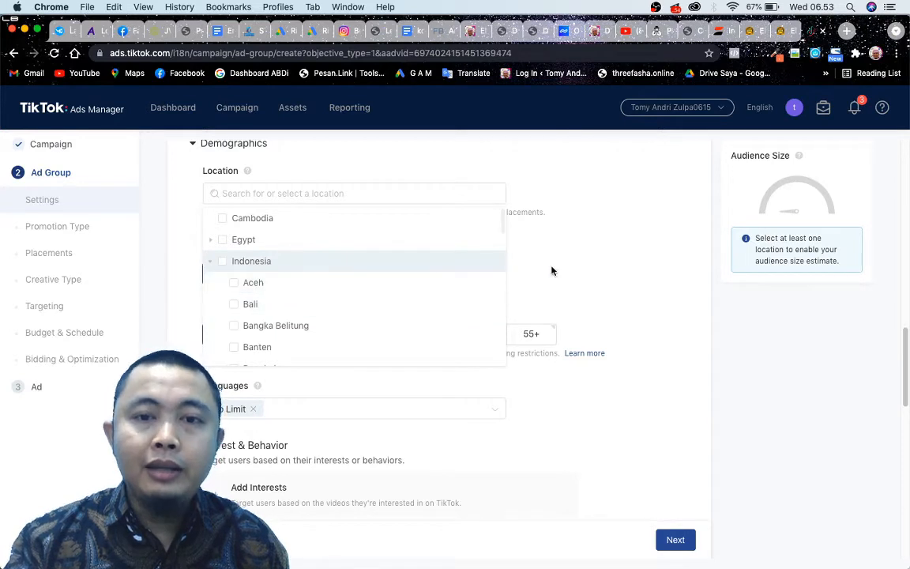
pyautogui.click(570, 269)
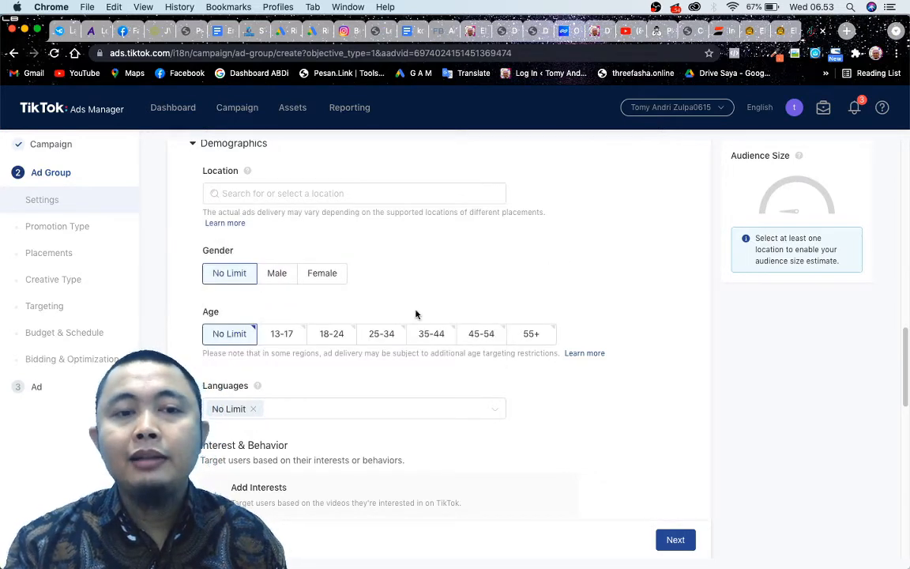
pyautogui.click(253, 193)
pyautogui.click(223, 261)
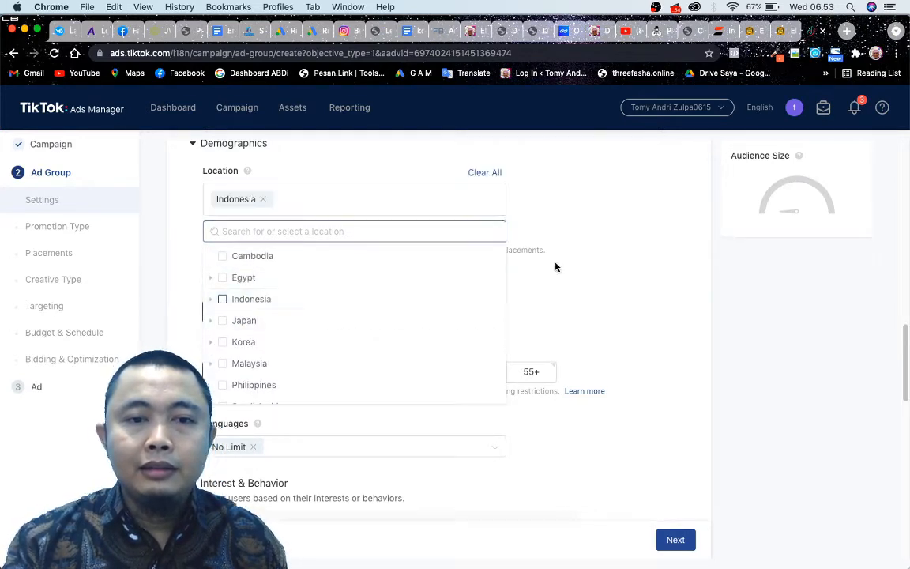
# Restrict the demographics to the 13-17 age group.
pyautogui.scroll(-2, 390, 334)
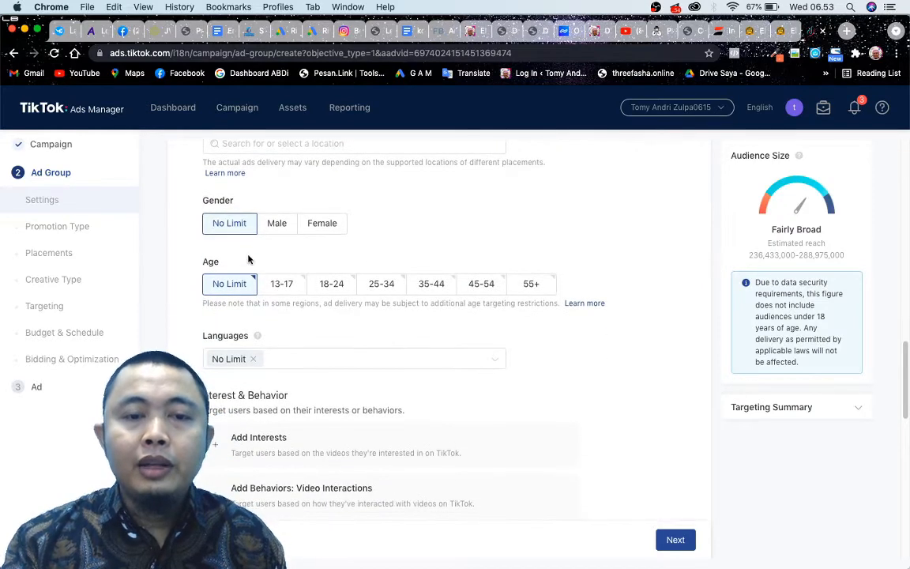
pyautogui.click(282, 286)
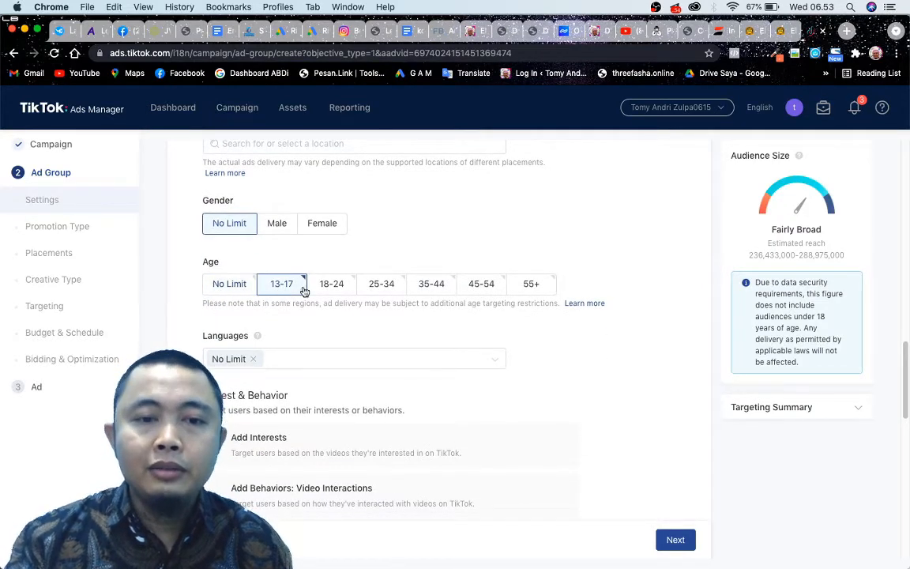
pyautogui.click(380, 287)
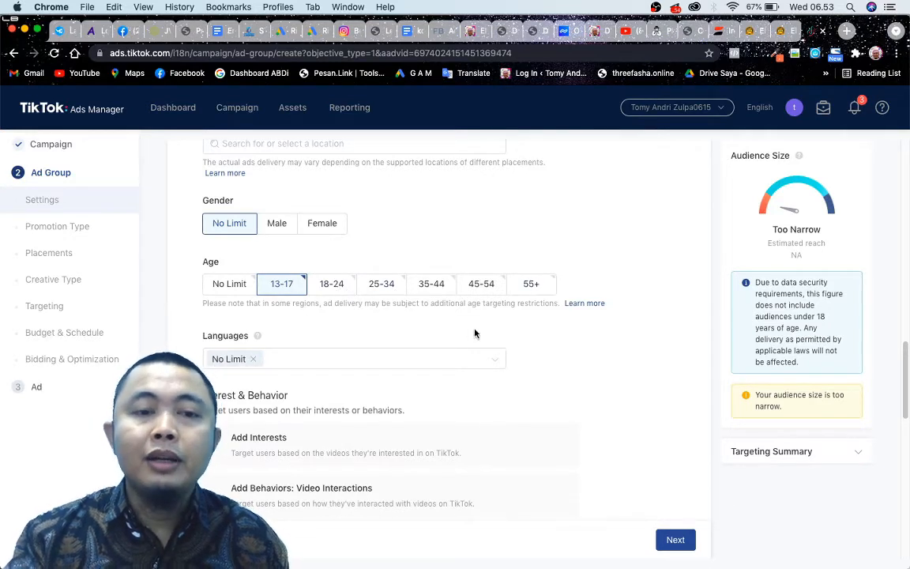
# Add interest targeting to the ad group with the Education category.
pyautogui.scroll(-3, 475, 334)
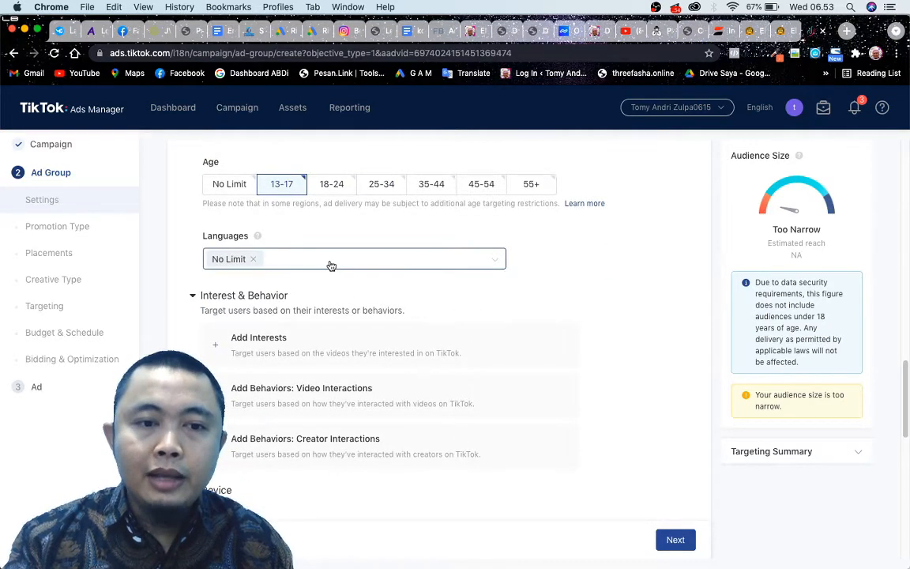
pyautogui.scroll(-1, 248, 266)
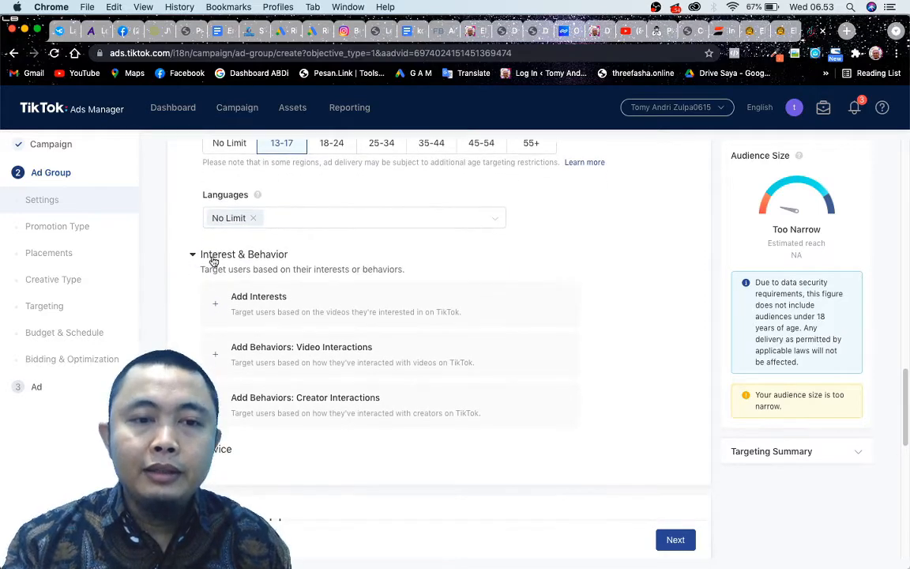
pyautogui.scroll(-1, 397, 303)
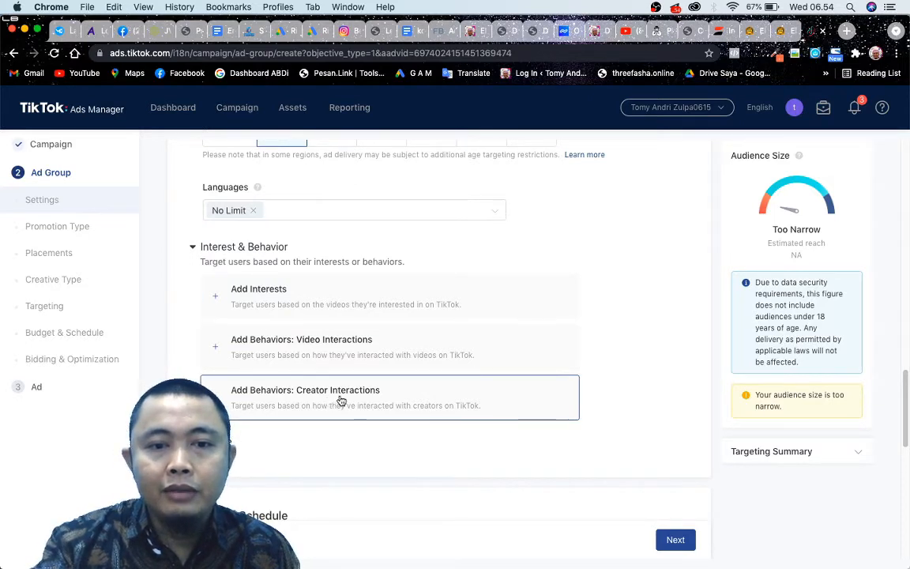
pyautogui.click(380, 295)
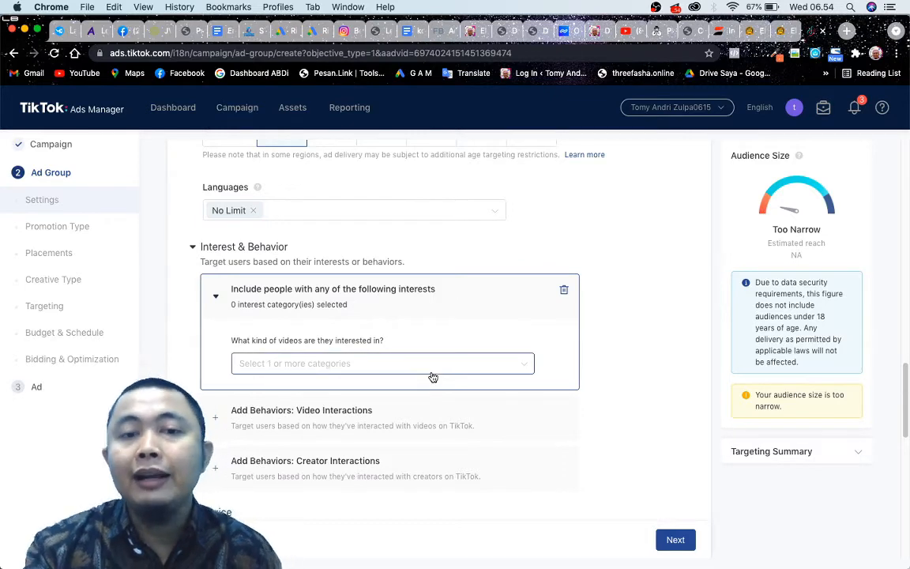
pyautogui.click(431, 364)
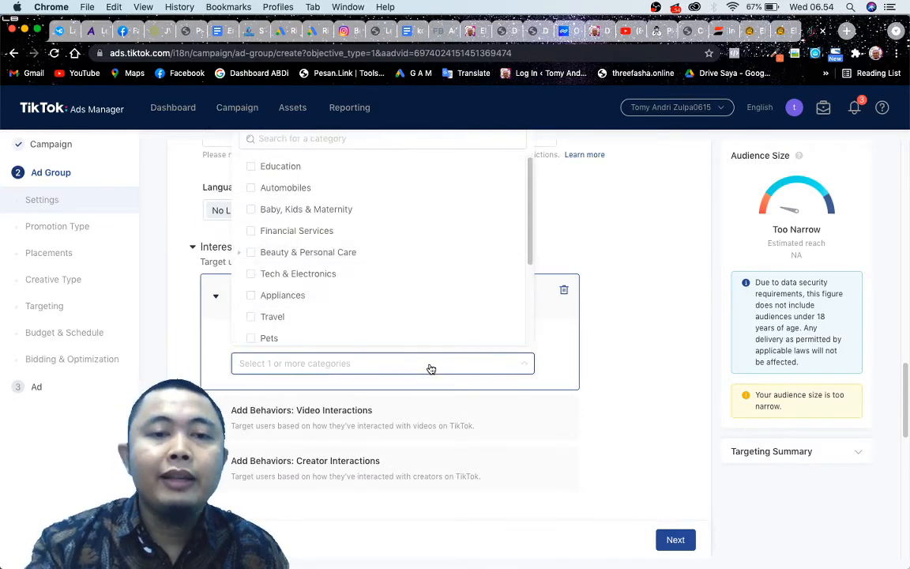
pyautogui.scroll(-3, 356, 324)
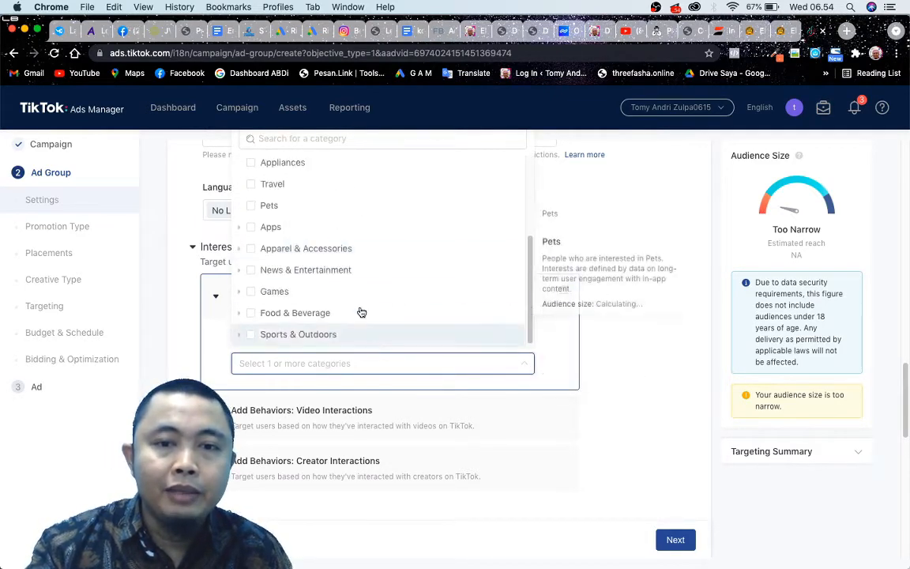
pyautogui.scroll(3, 289, 270)
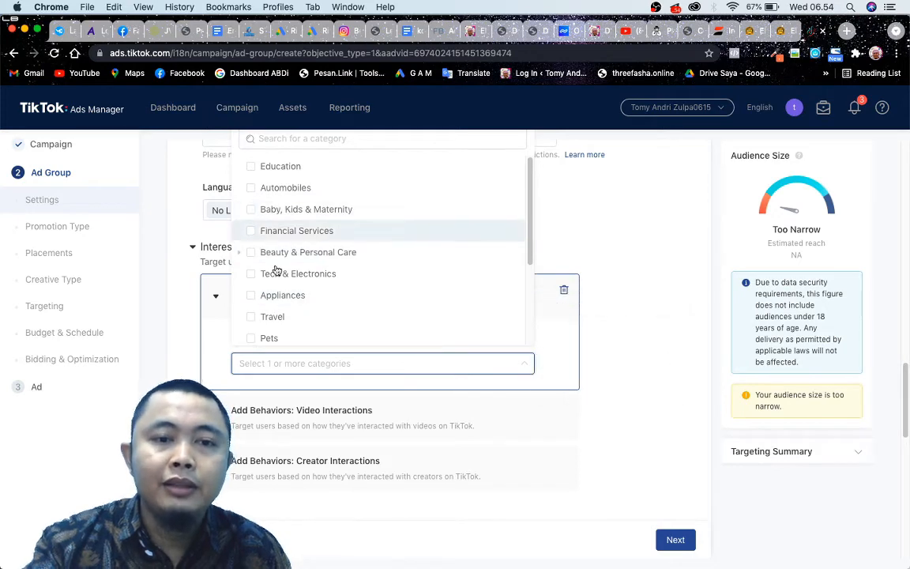
pyautogui.click(252, 169)
pyautogui.click(628, 412)
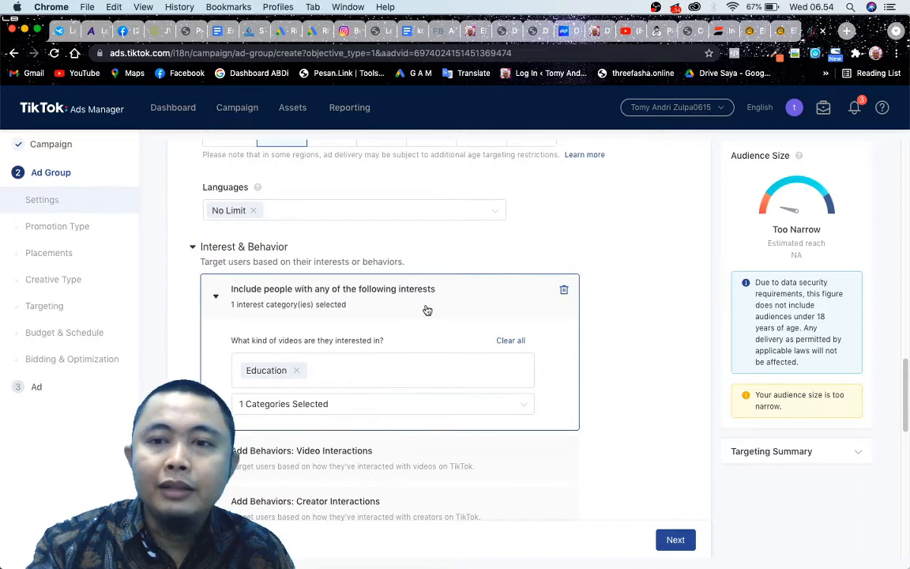
# Add a Video Interactions behavior to the targeting and look over its interaction, category and time period options.
pyautogui.scroll(-3, 284, 258)
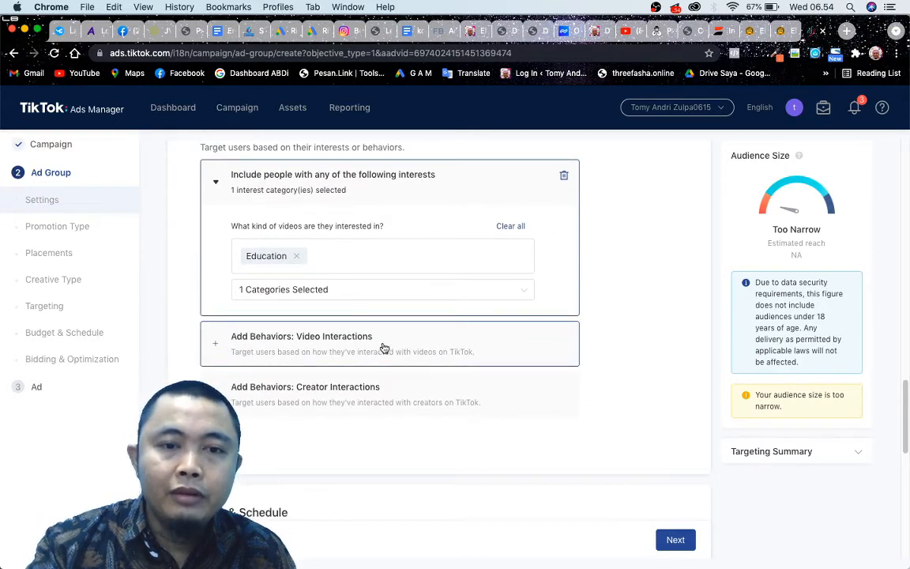
pyautogui.click(464, 342)
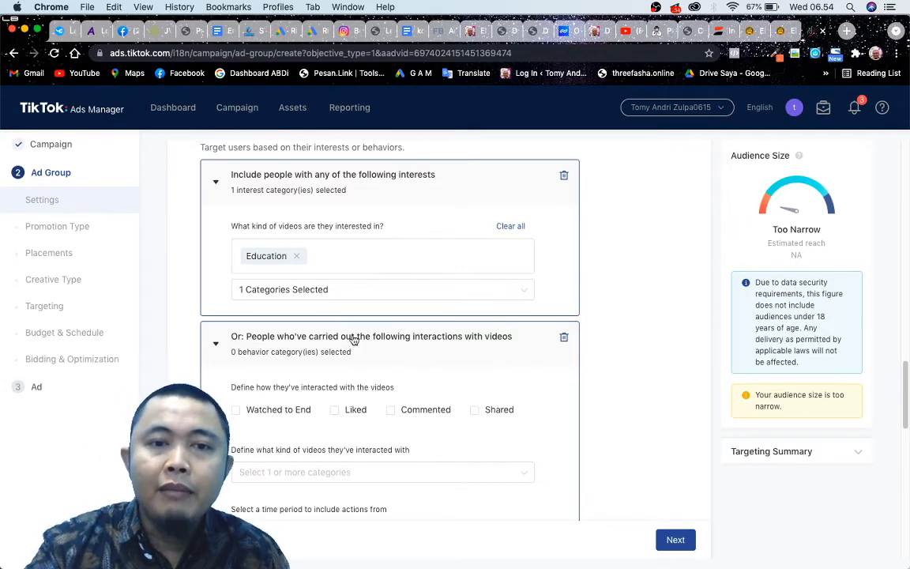
pyautogui.scroll(1, 280, 244)
pyautogui.scroll(3, 300, 275)
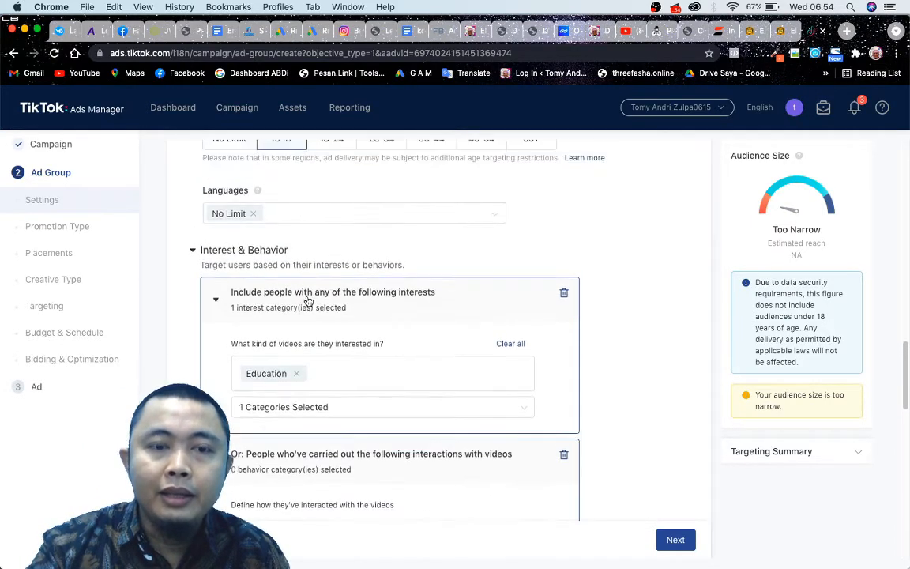
pyautogui.scroll(-8, 307, 240)
pyautogui.scroll(1, 372, 284)
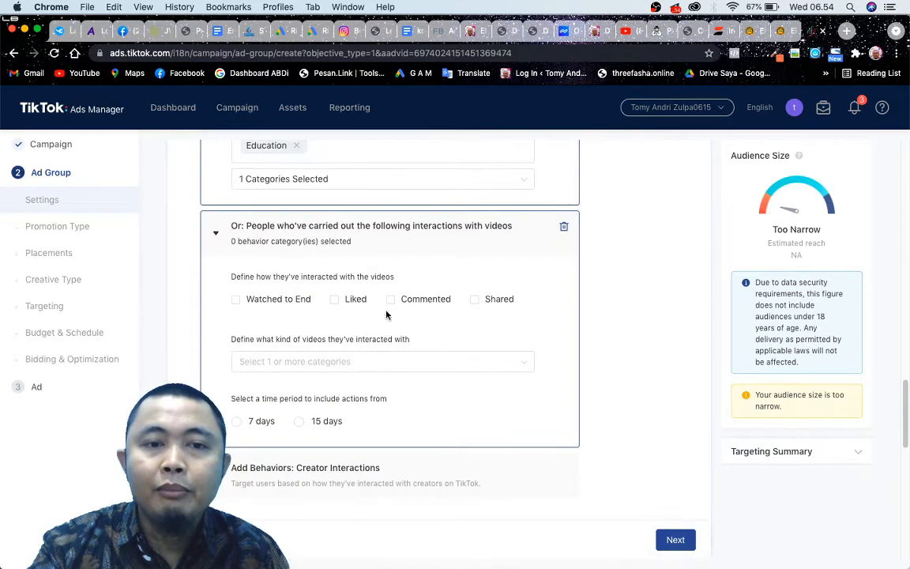
# Try the Watched to End, Liked and Commented video interactions one at a time, and leave only Shared selected.
pyautogui.click(236, 300)
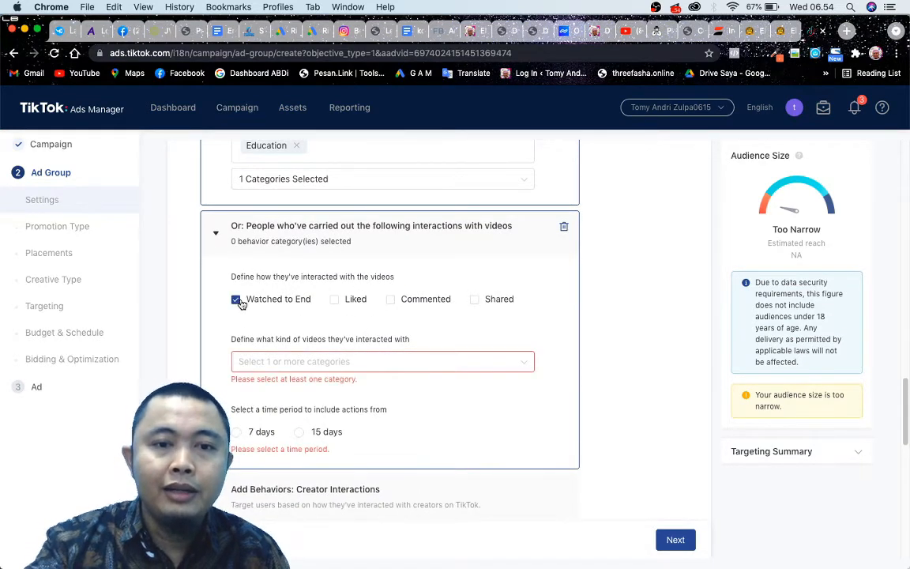
pyautogui.click(237, 299)
pyautogui.click(337, 300)
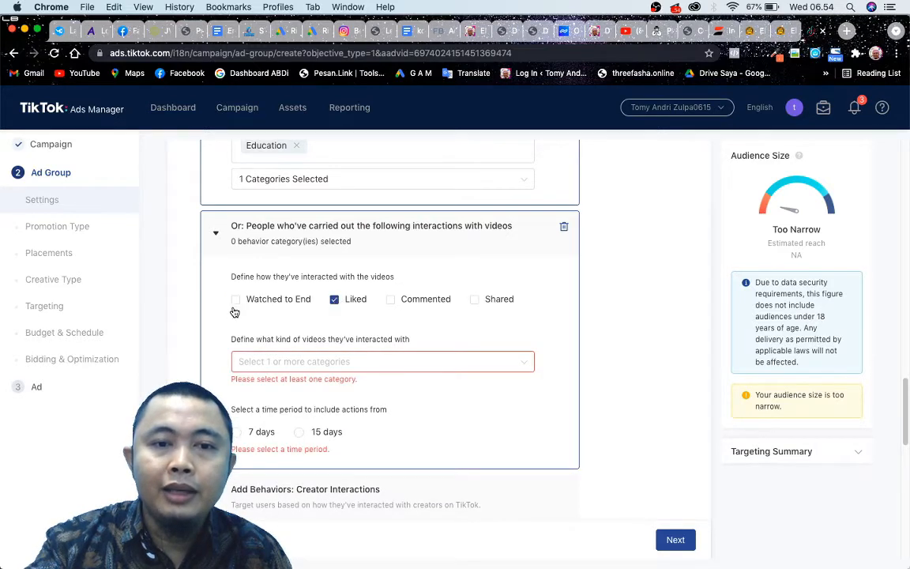
pyautogui.click(337, 305)
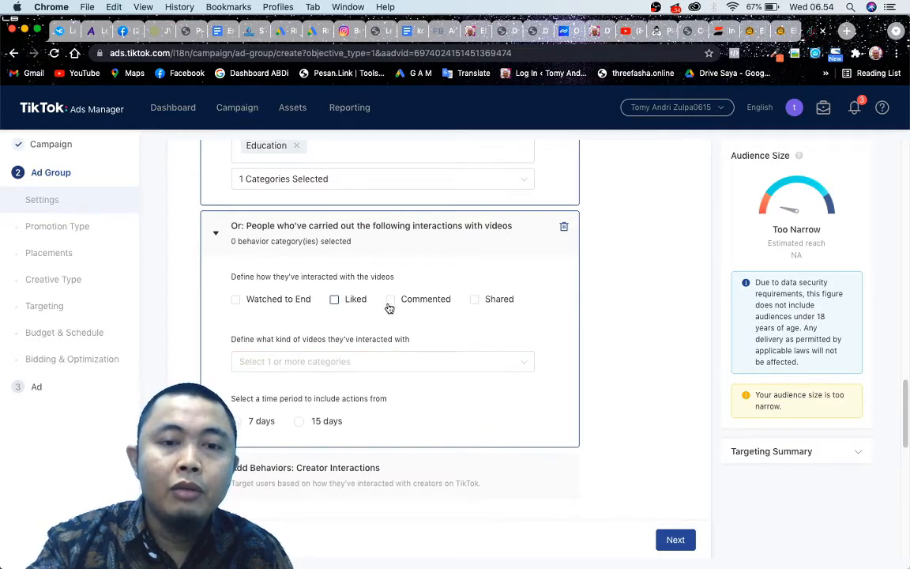
pyautogui.click(392, 302)
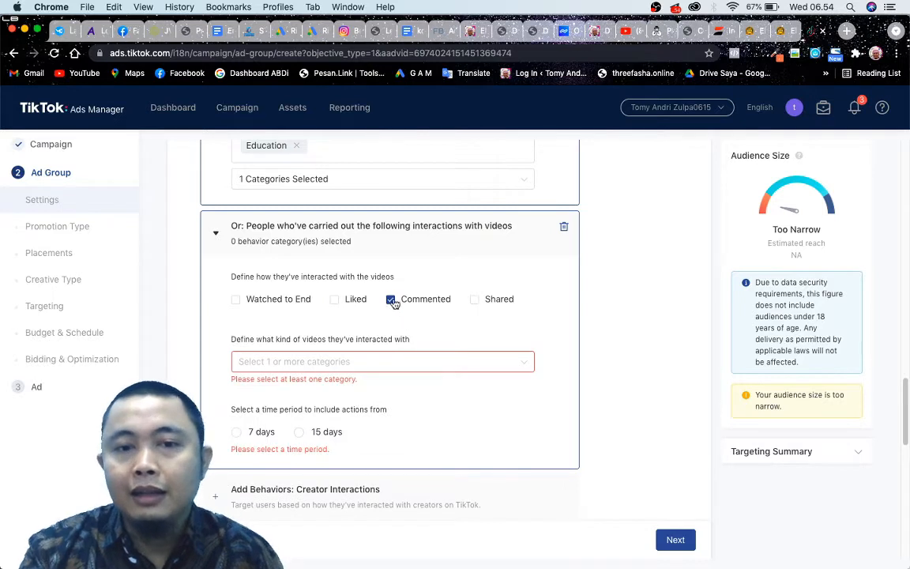
pyautogui.click(392, 301)
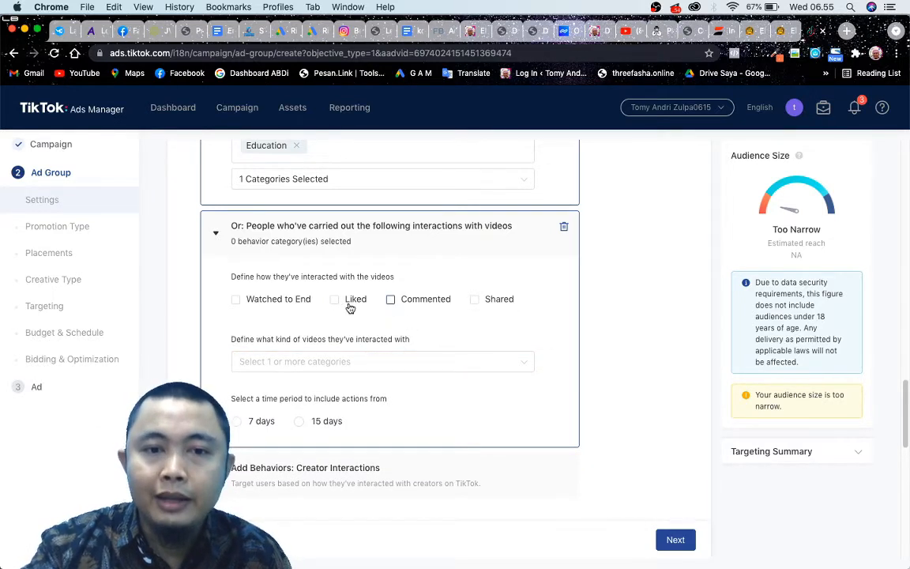
pyautogui.click(389, 301)
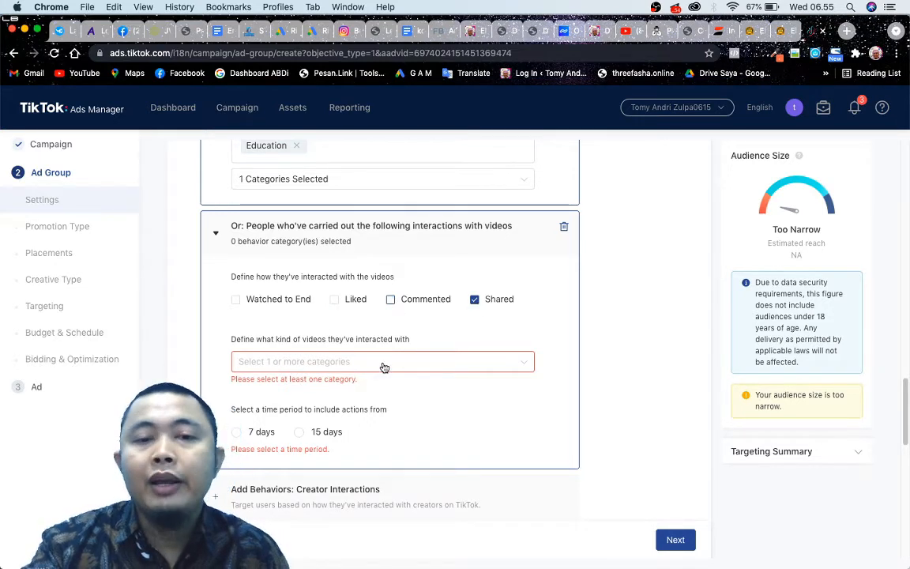
# Choose Auto & Vehicles as the category of videos the audience has interacted with.
pyautogui.click(383, 364)
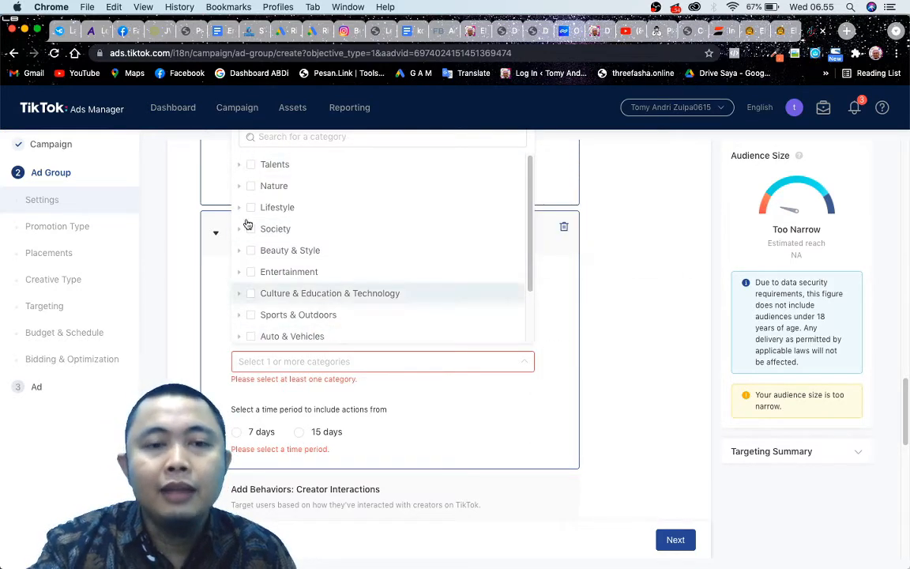
pyautogui.scroll(-2, 316, 237)
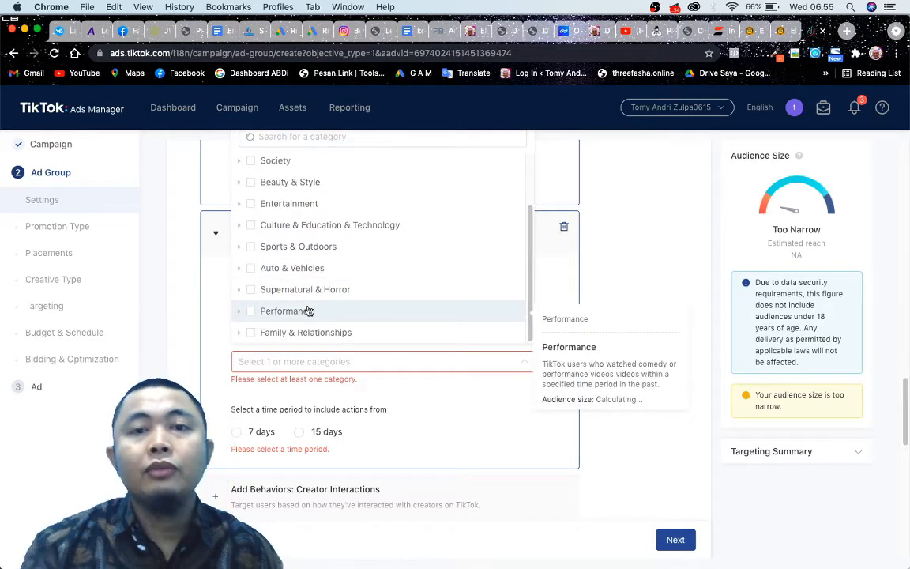
pyautogui.click(240, 271)
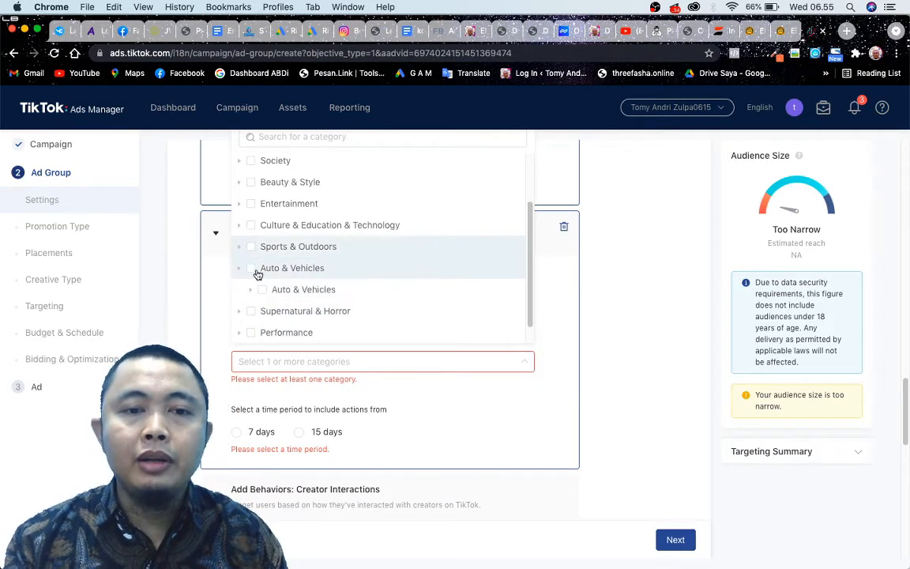
pyautogui.click(260, 271)
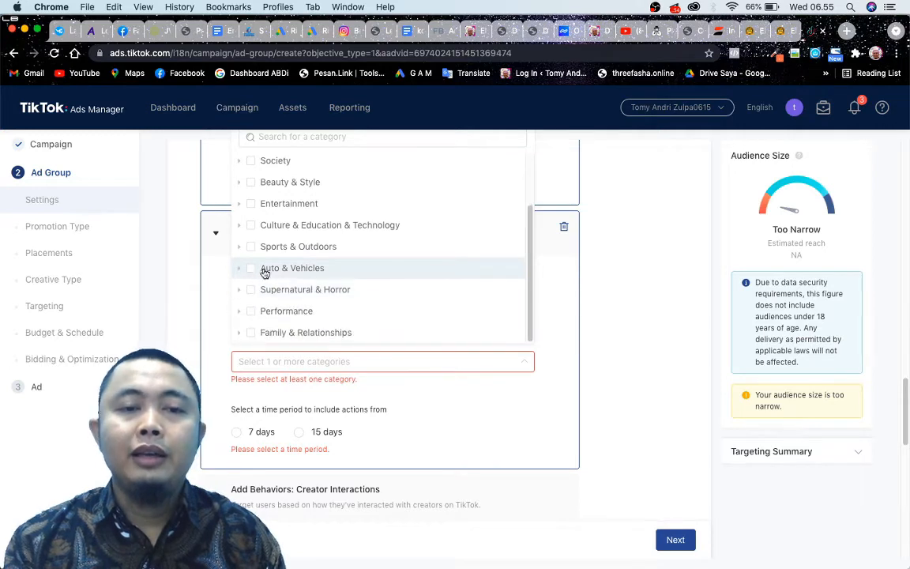
pyautogui.click(251, 268)
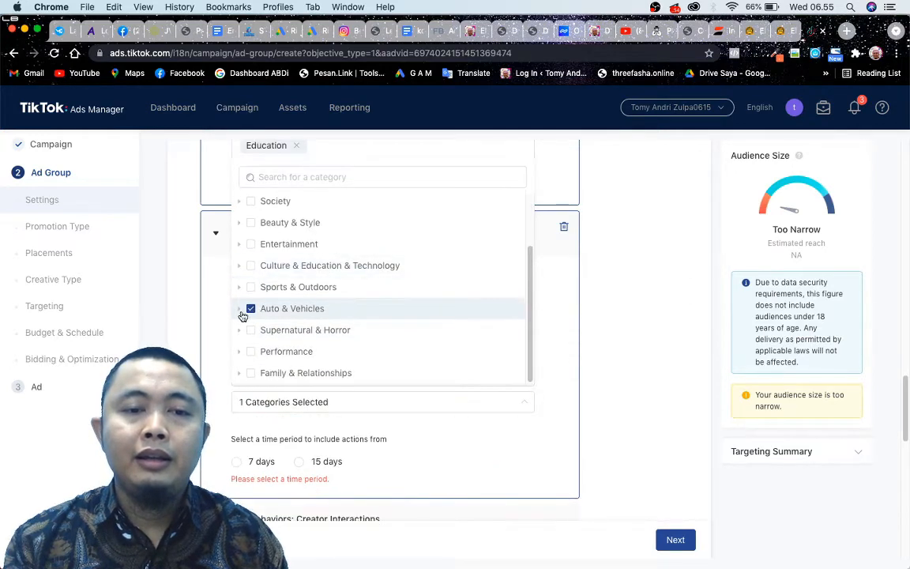
pyautogui.click(548, 393)
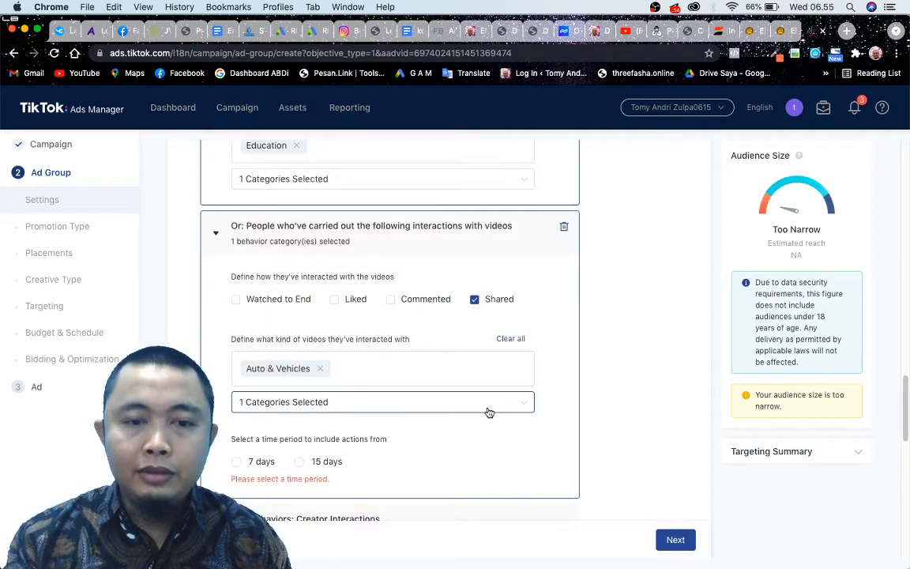
# Set the time period for the included video interactions to 7 days.
pyautogui.scroll(-3, 486, 412)
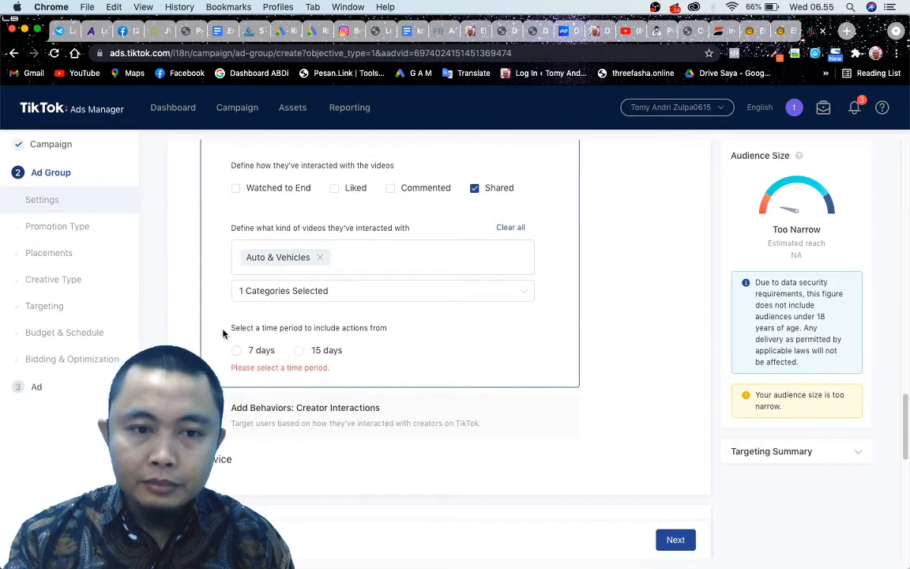
pyautogui.moveTo(261, 329); pyautogui.dragTo(388, 332)
pyautogui.moveTo(368, 376); pyautogui.dragTo(271, 370)
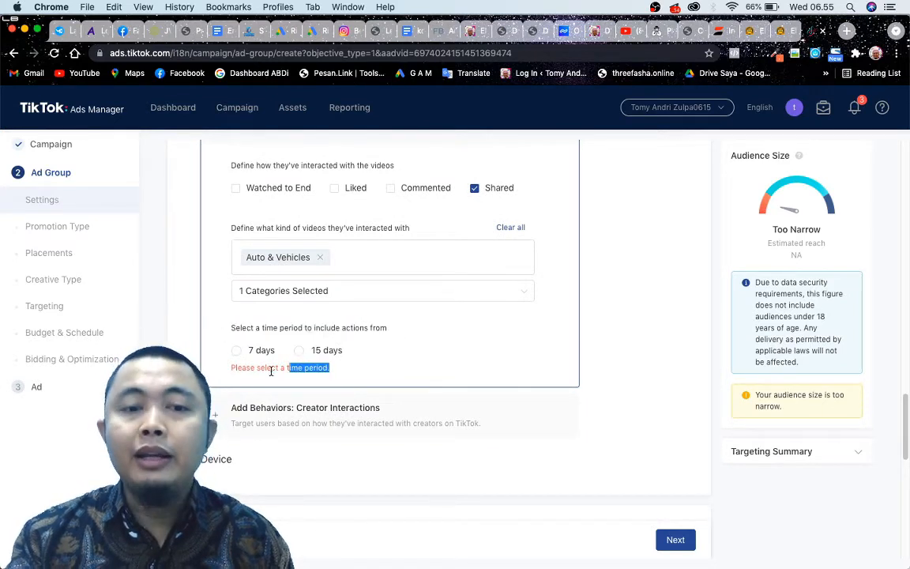
pyautogui.click(409, 369)
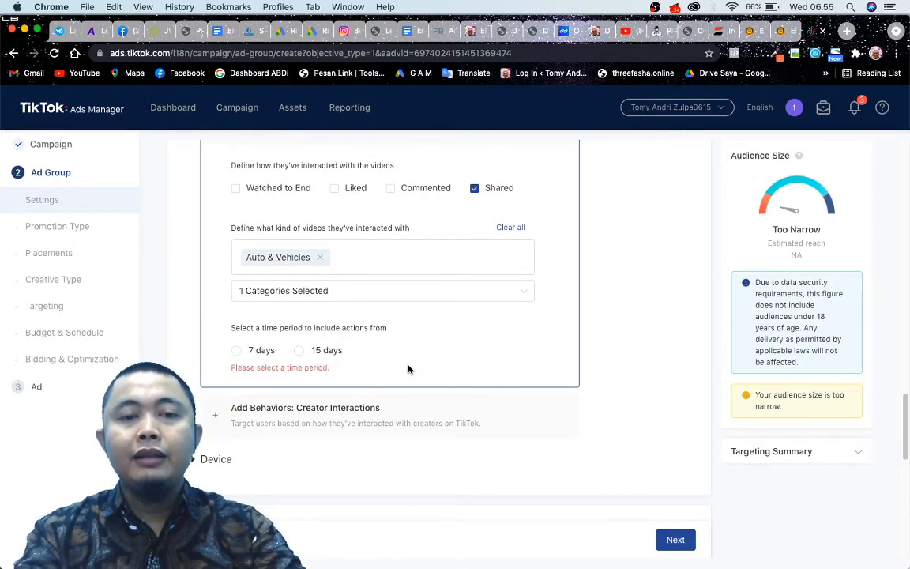
pyautogui.scroll(5, 409, 369)
pyautogui.scroll(-5, 418, 357)
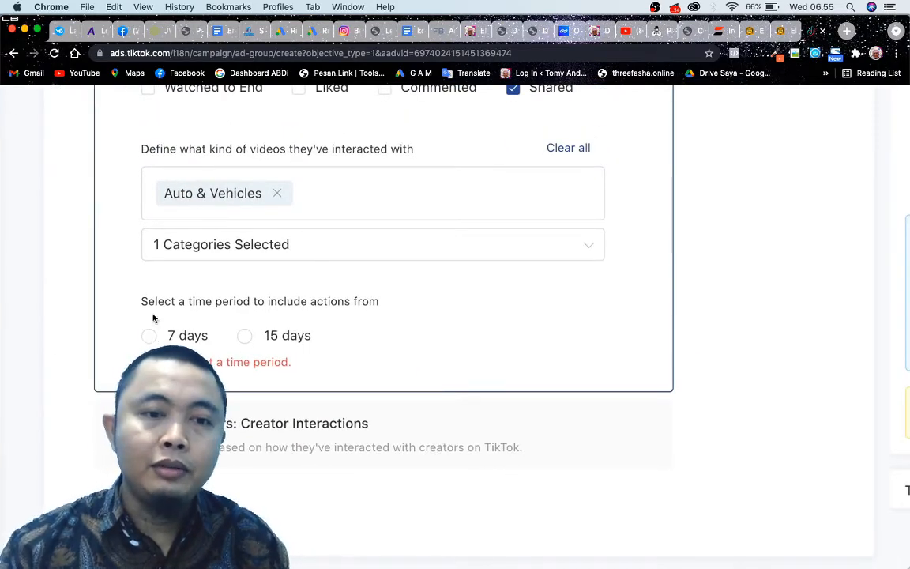
pyautogui.scroll(3, 254, 347)
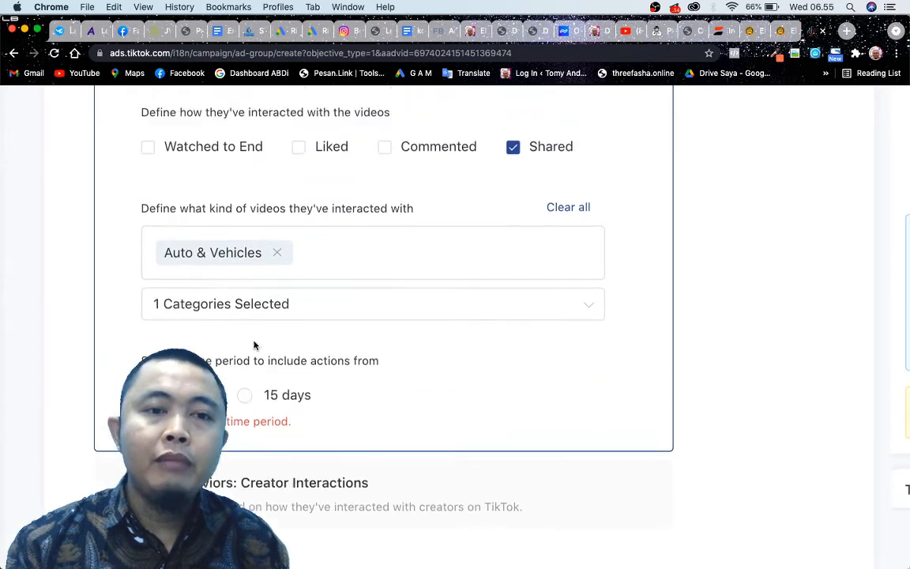
pyautogui.scroll(1, 247, 344)
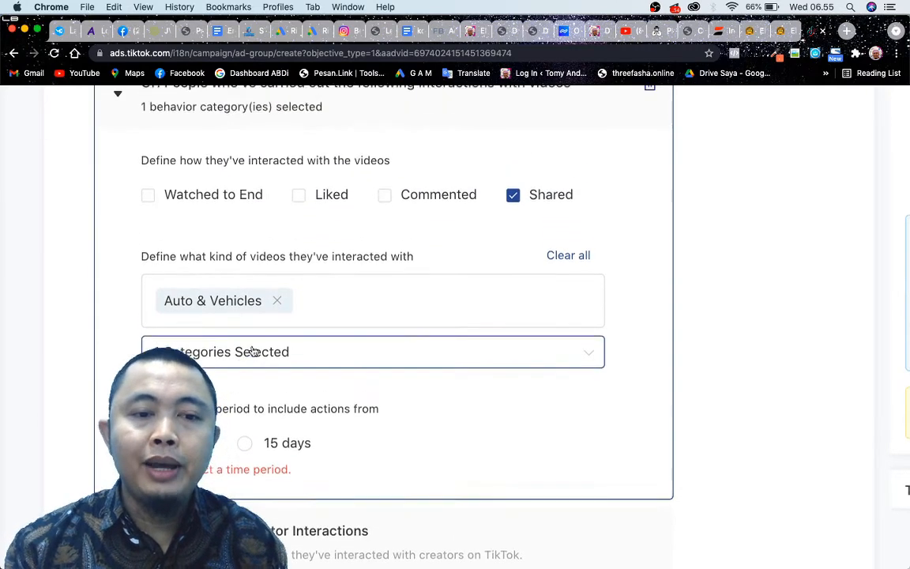
pyautogui.scroll(-2, 253, 352)
pyautogui.scroll(3, 254, 356)
pyautogui.scroll(-2, 254, 355)
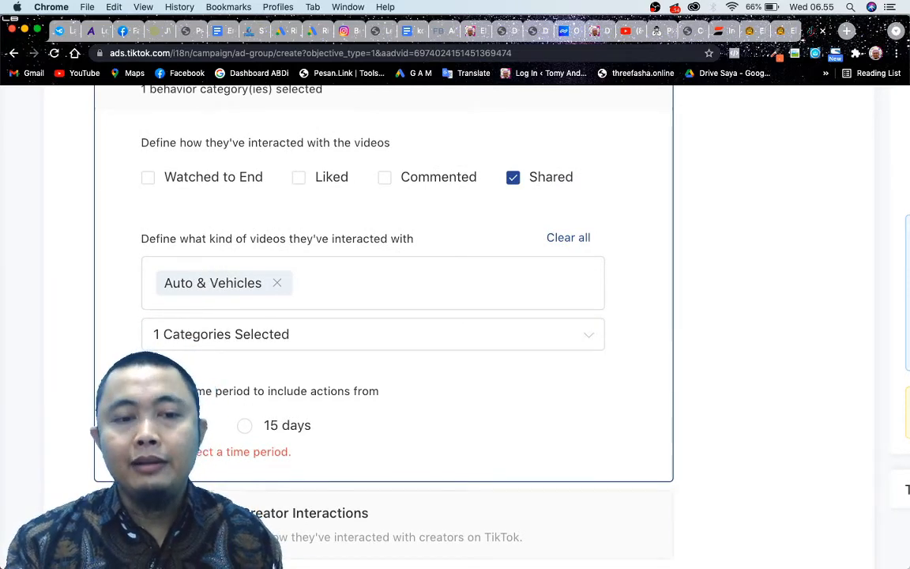
pyautogui.click(237, 425)
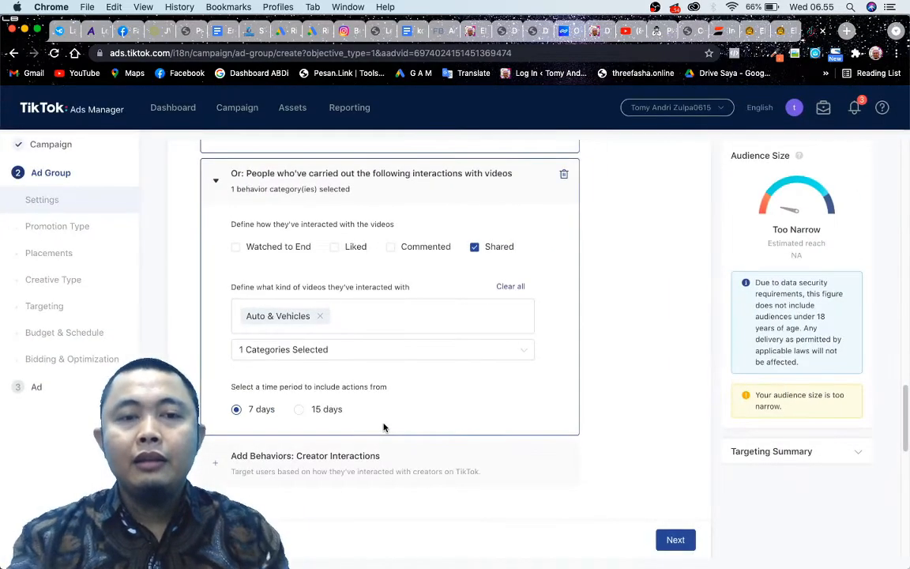
# Add a Creator Interactions behavior to the targeting and include people who followed creators.
pyautogui.scroll(5, 385, 428)
pyautogui.scroll(-8, 384, 426)
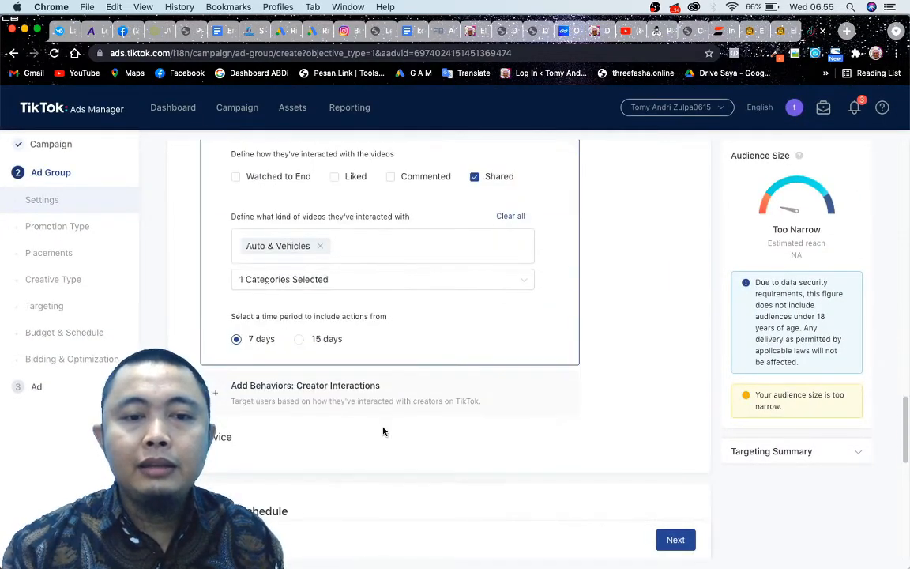
pyautogui.click(330, 401)
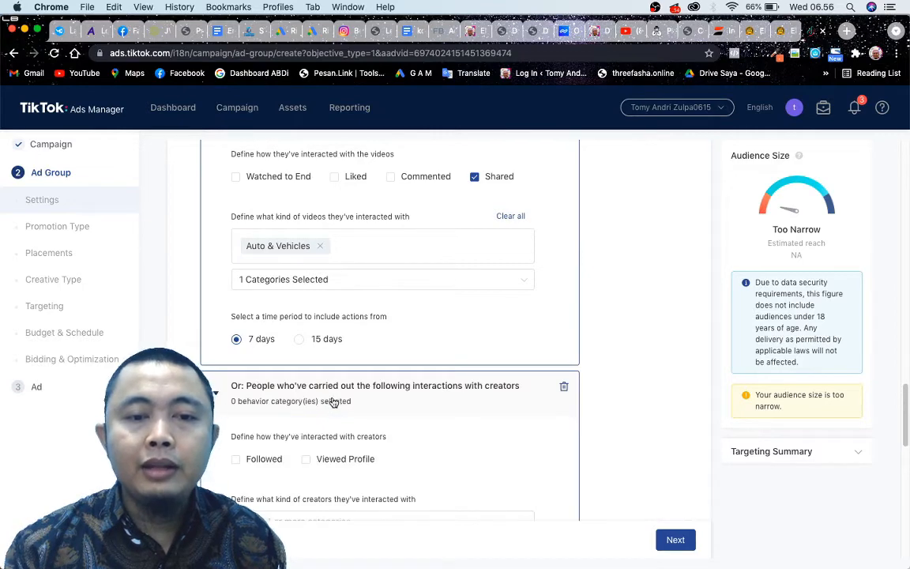
pyautogui.scroll(-2, 371, 395)
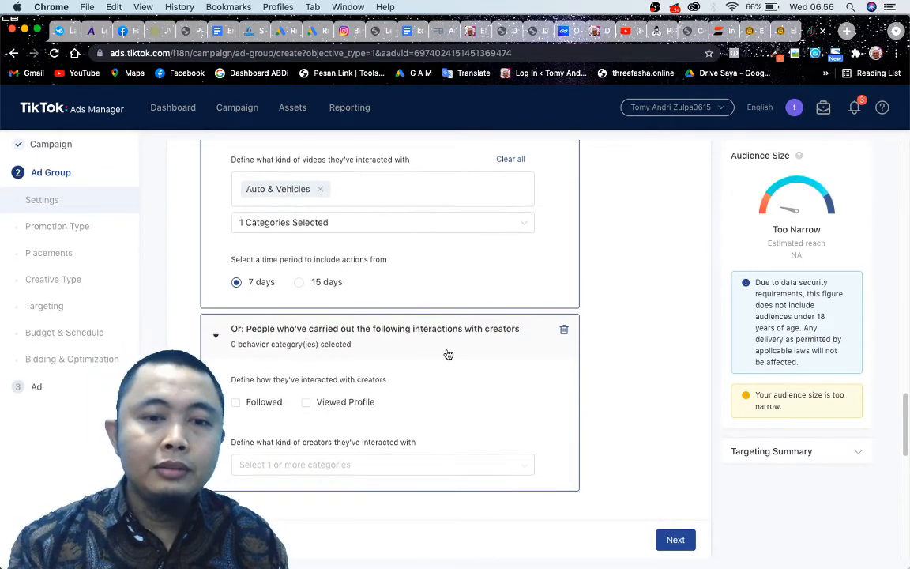
pyautogui.scroll(-2, 447, 353)
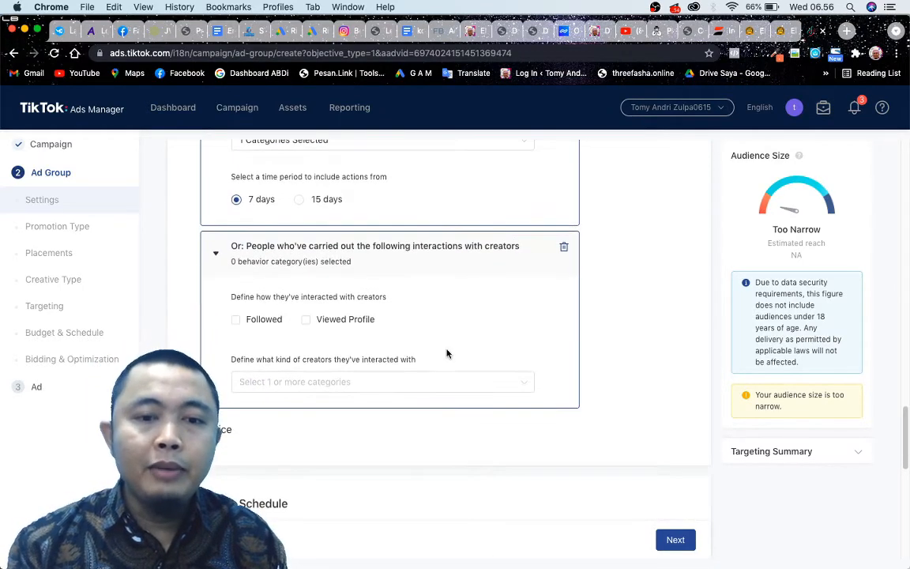
pyautogui.click(236, 319)
# Browse the available creator categories, expanding Relationship and Motivation & Advice to see their subcategories.
pyautogui.click(366, 386)
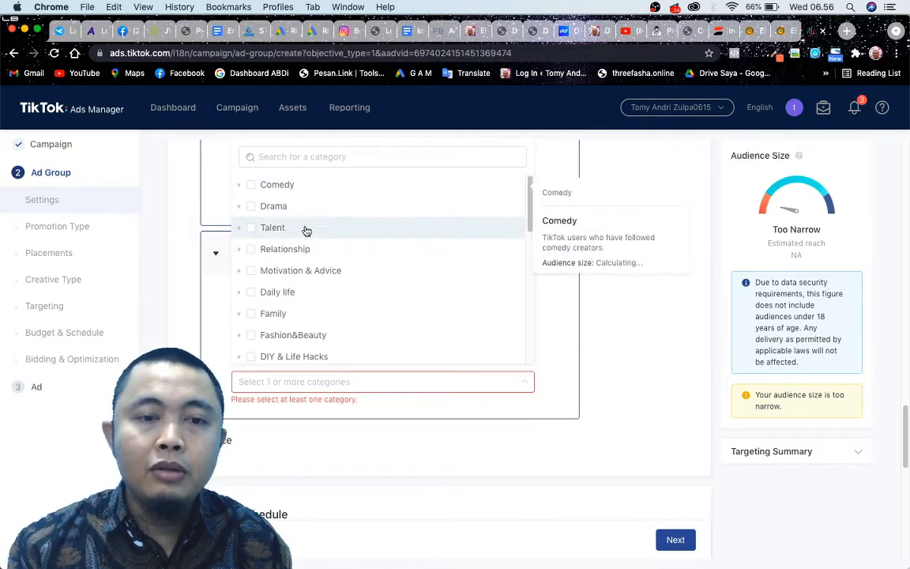
pyautogui.click(238, 250)
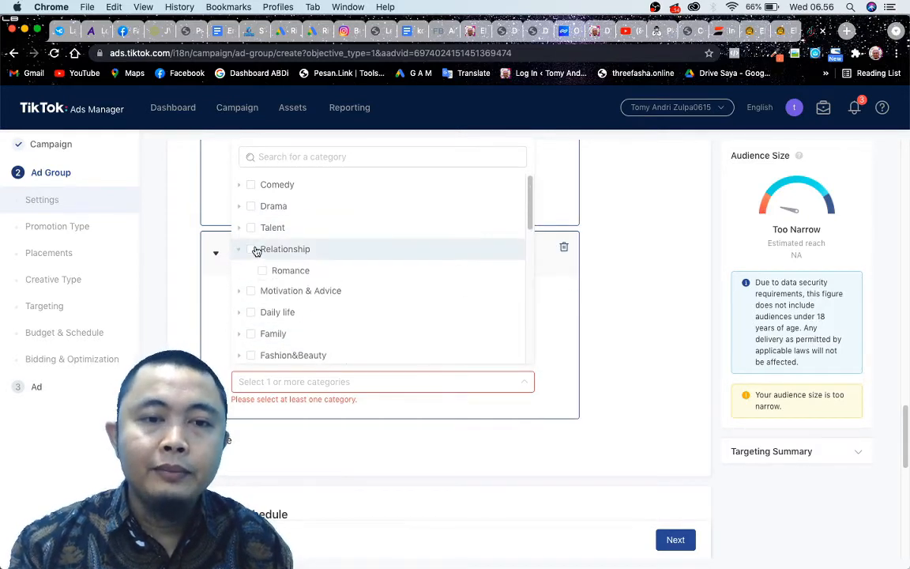
pyautogui.click(238, 293)
pyautogui.scroll(-10, 371, 308)
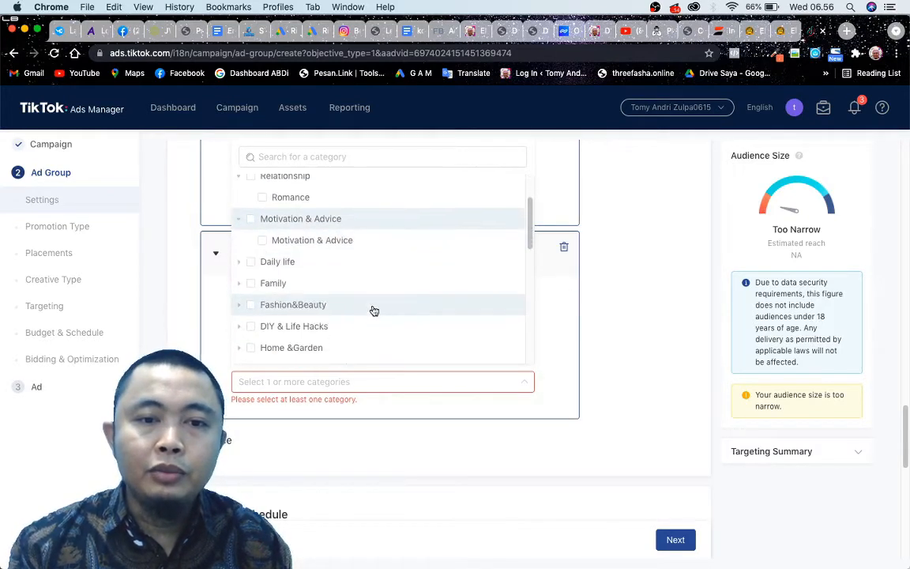
pyautogui.scroll(-1, 348, 336)
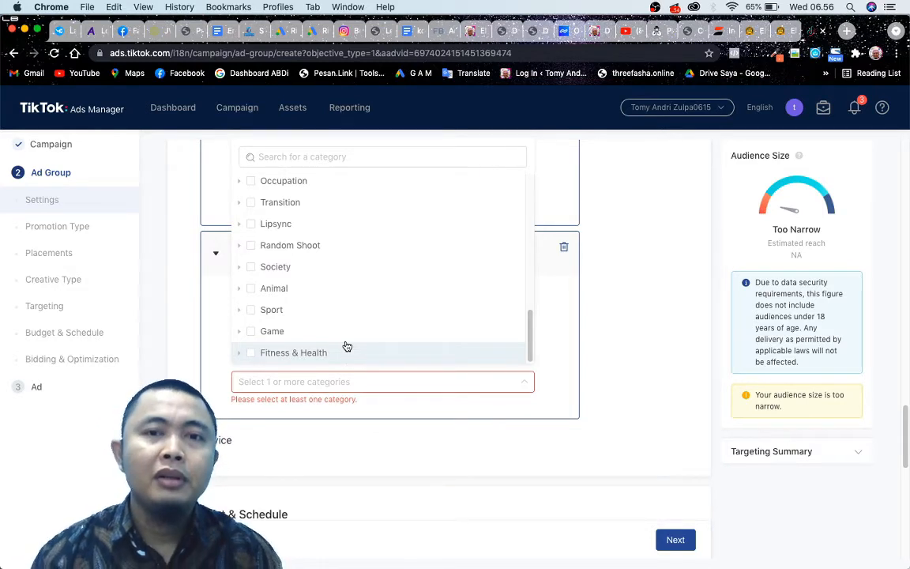
pyautogui.moveTo(330, 331)
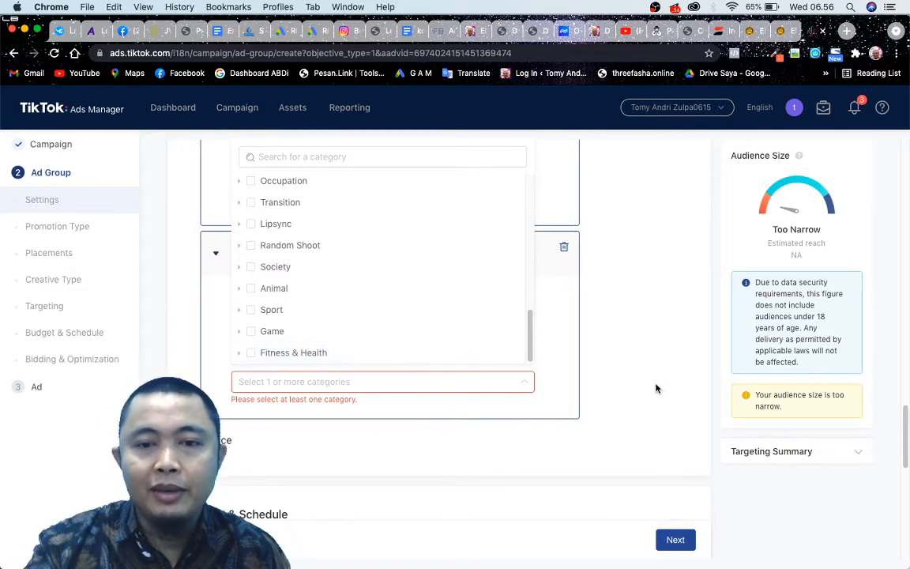
pyautogui.click(474, 411)
# Choose Motivation & Advice as the category of creators the audience has interacted with.
pyautogui.scroll(-1, 452, 427)
pyautogui.scroll(-2, 452, 427)
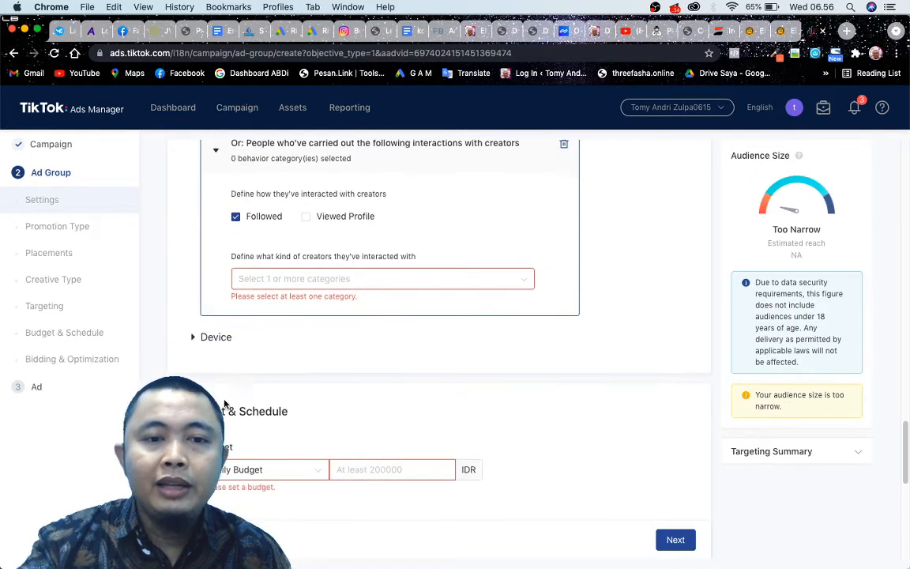
pyautogui.click(327, 277)
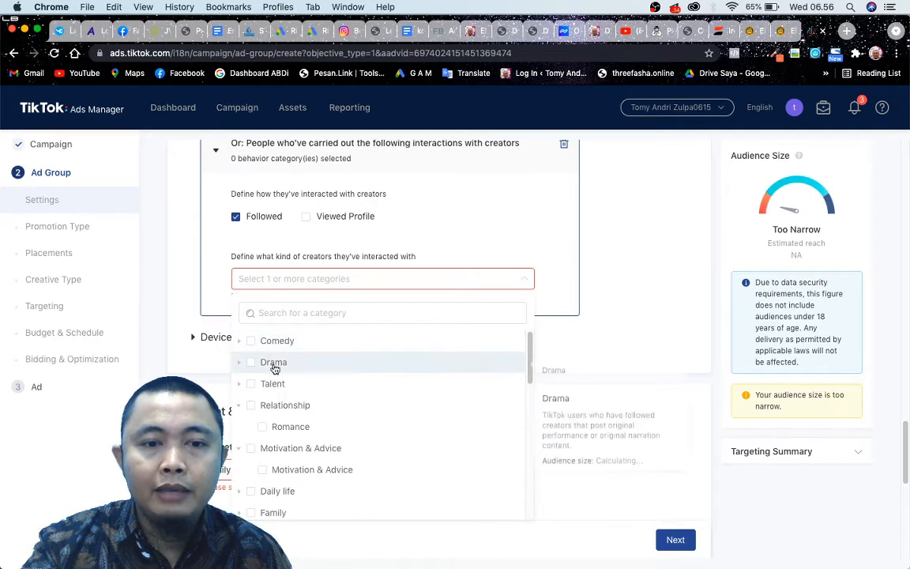
pyautogui.scroll(-2, 282, 409)
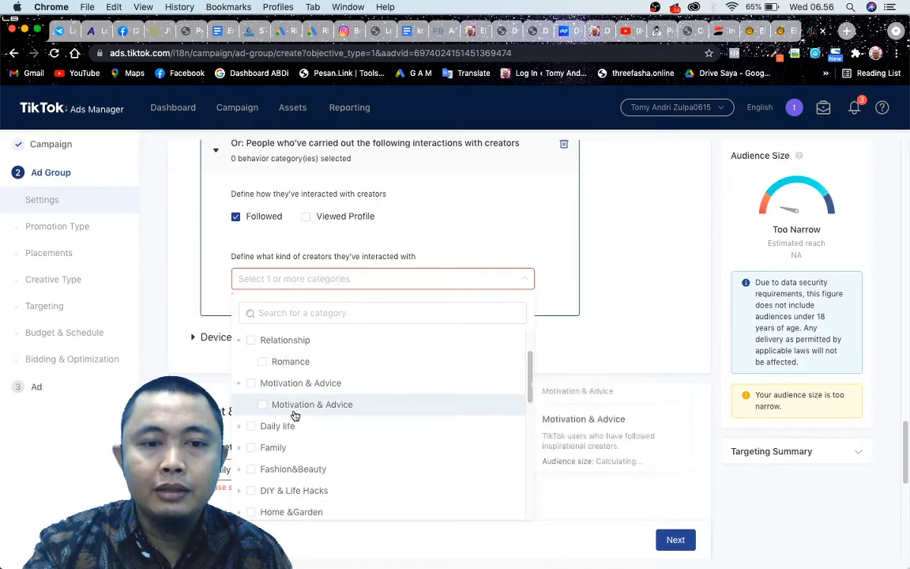
pyautogui.click(255, 382)
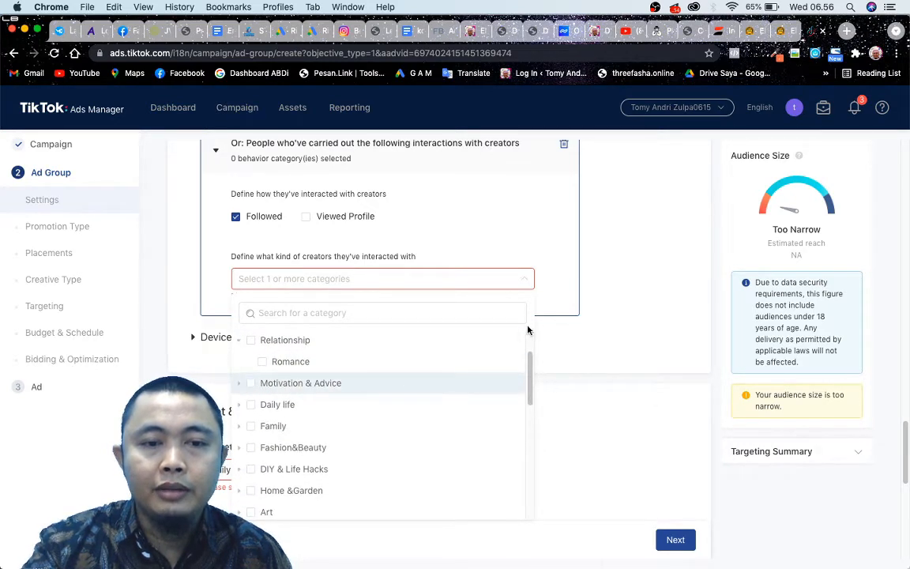
pyautogui.click(252, 384)
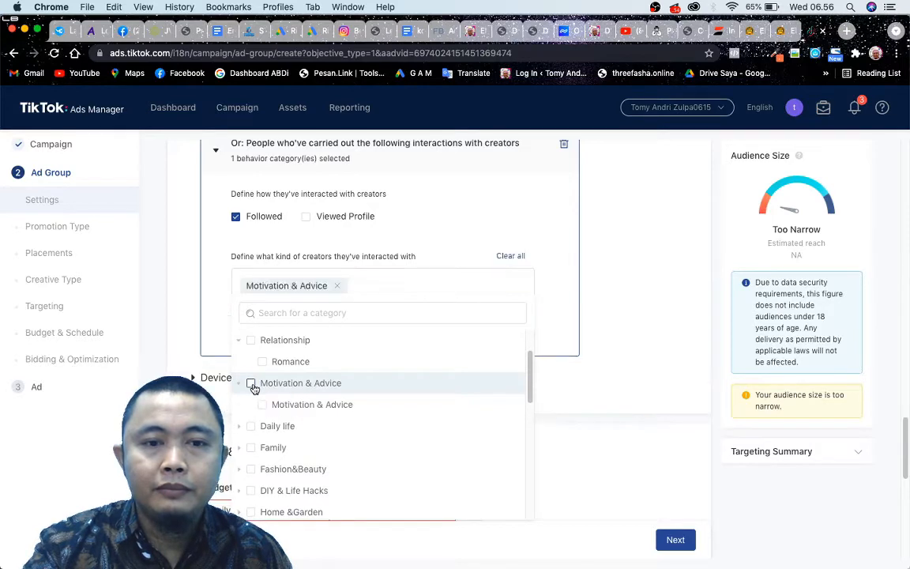
pyautogui.click(610, 290)
# Review the completed interest, video interaction and creator interaction settings of the ad group.
pyautogui.scroll(6, 609, 298)
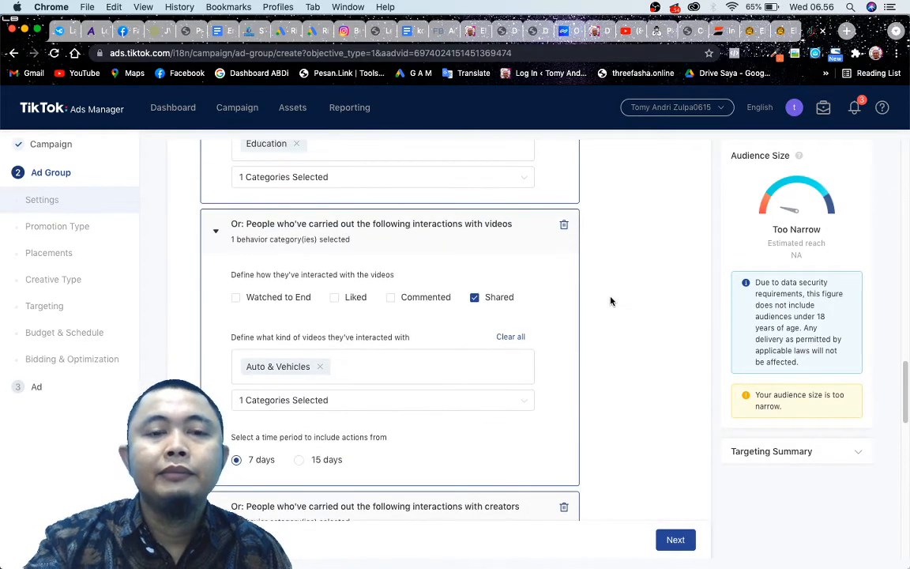
pyautogui.scroll(3, 610, 301)
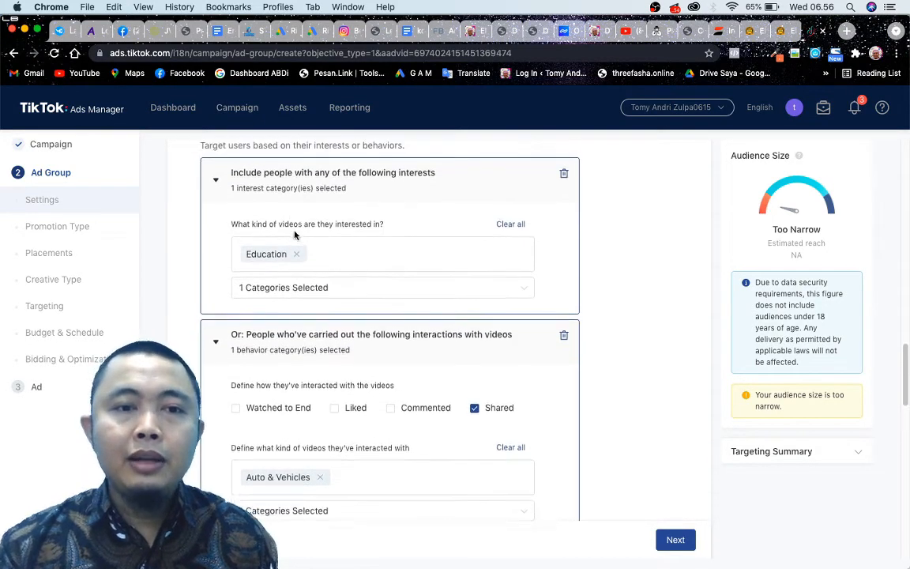
pyautogui.scroll(-5, 508, 297)
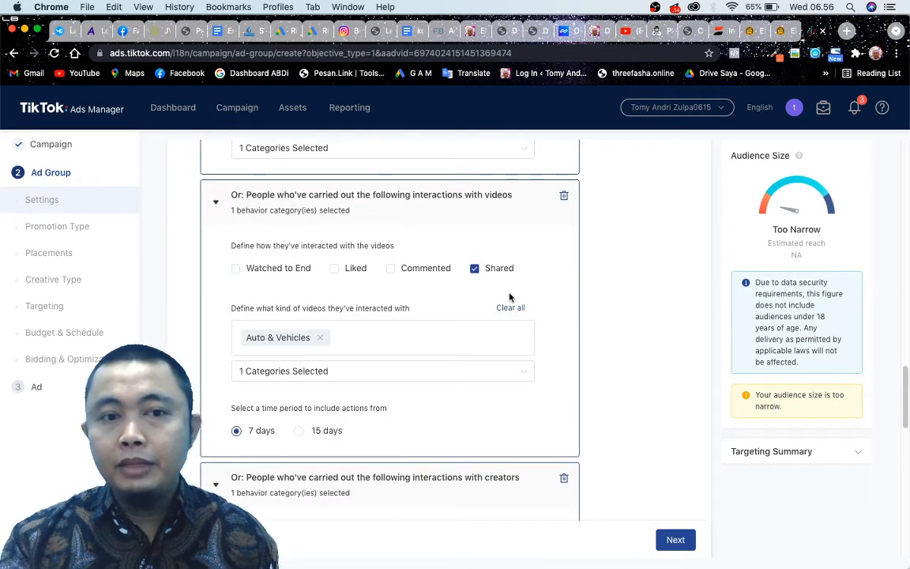
pyautogui.scroll(-3, 507, 308)
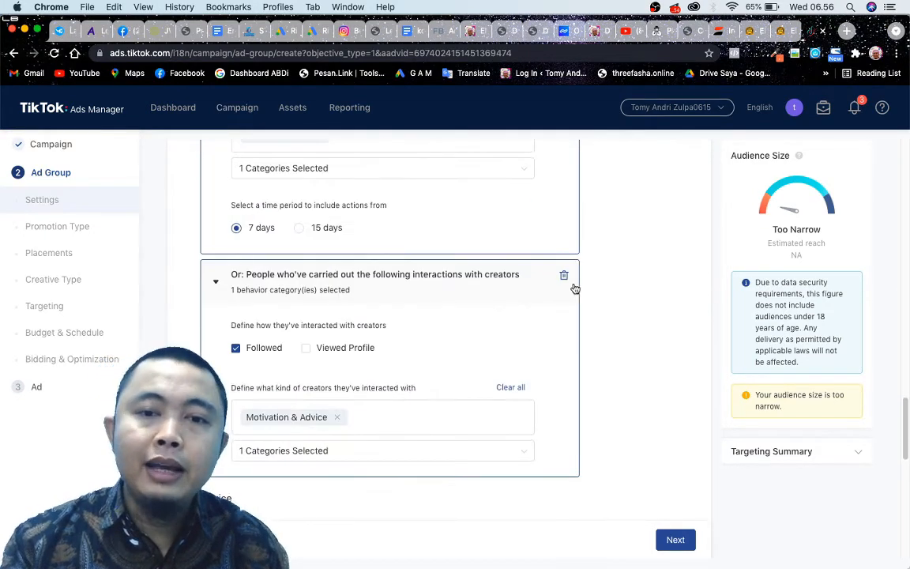
pyautogui.scroll(2, 410, 306)
pyautogui.scroll(7, 411, 306)
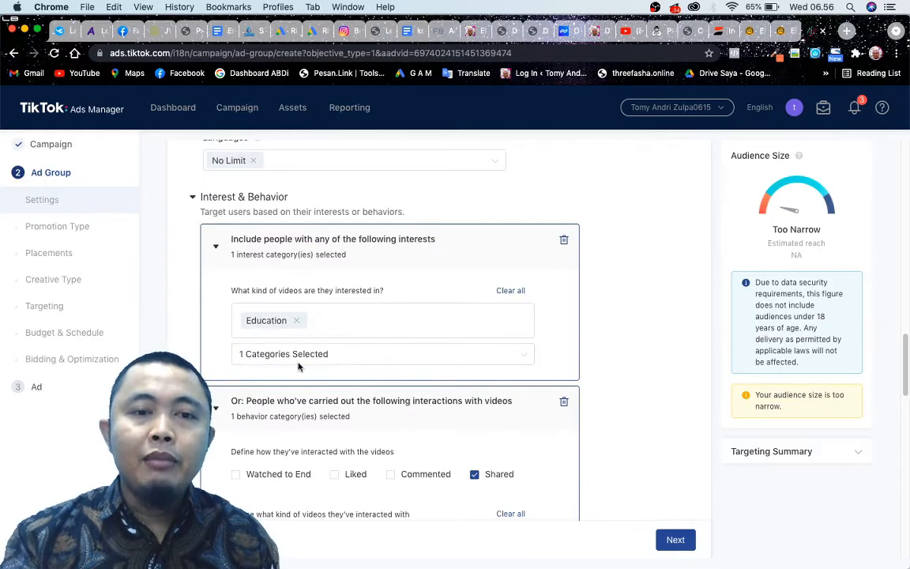
pyautogui.scroll(-4, 366, 240)
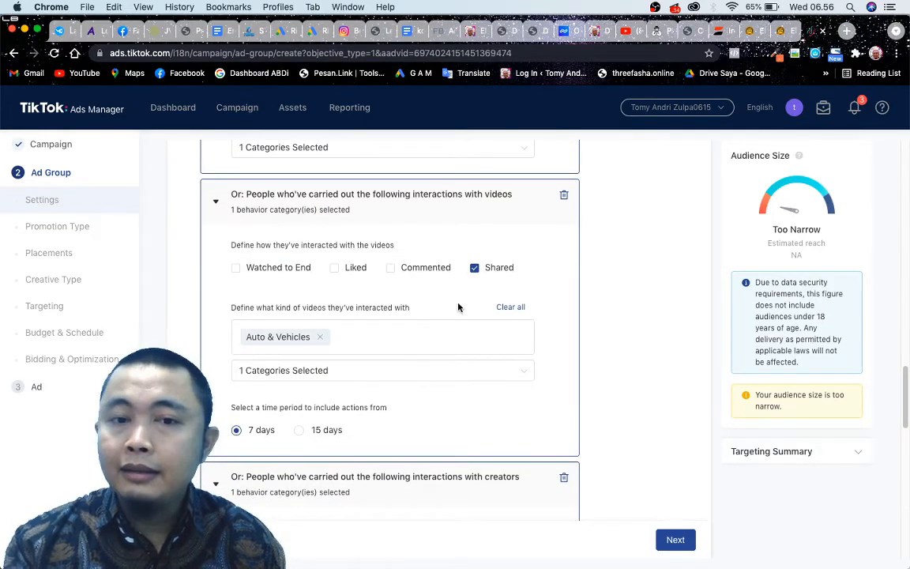
pyautogui.scroll(-4, 429, 323)
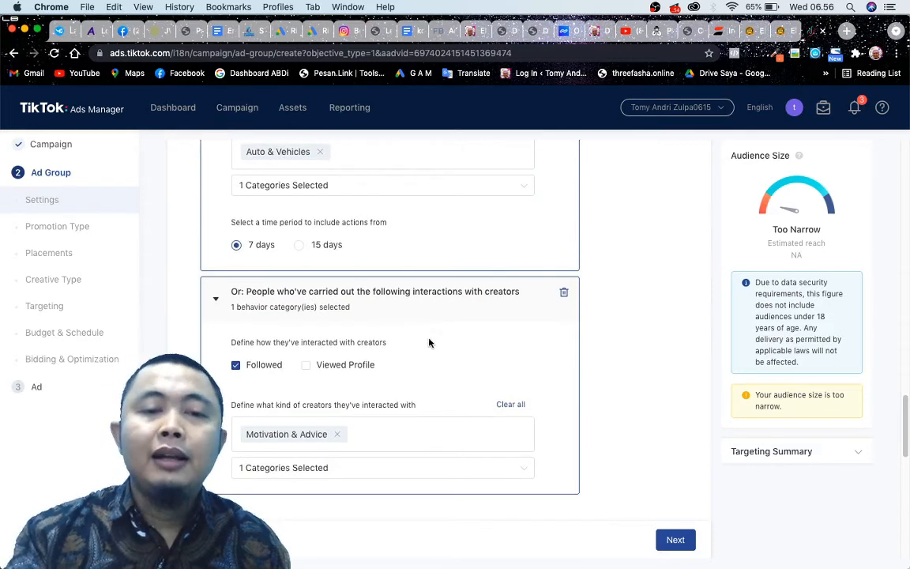
# Remove the Creator Interactions behavior from the ad group's targeting, leaving the interest and video interaction criteria in place.
pyautogui.scroll(-1, 429, 342)
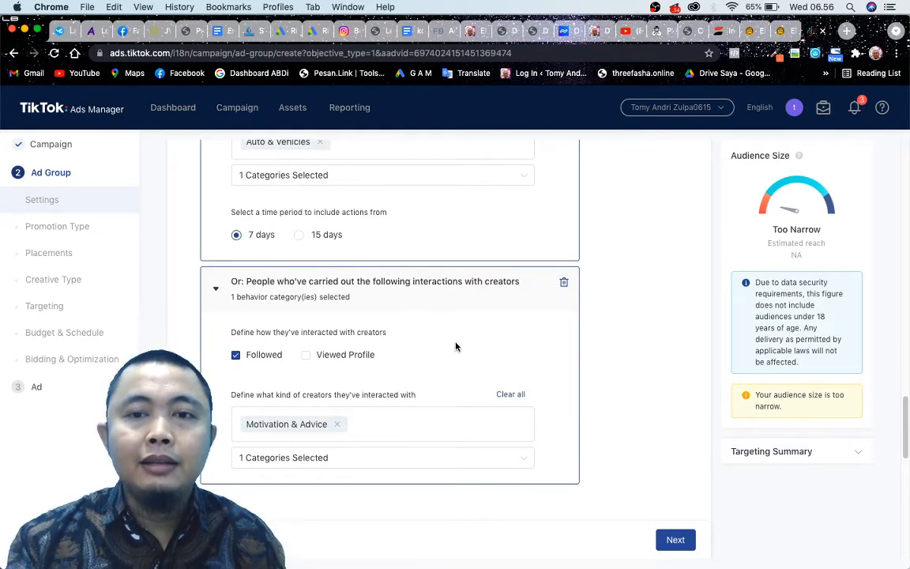
pyautogui.scroll(-1, 455, 346)
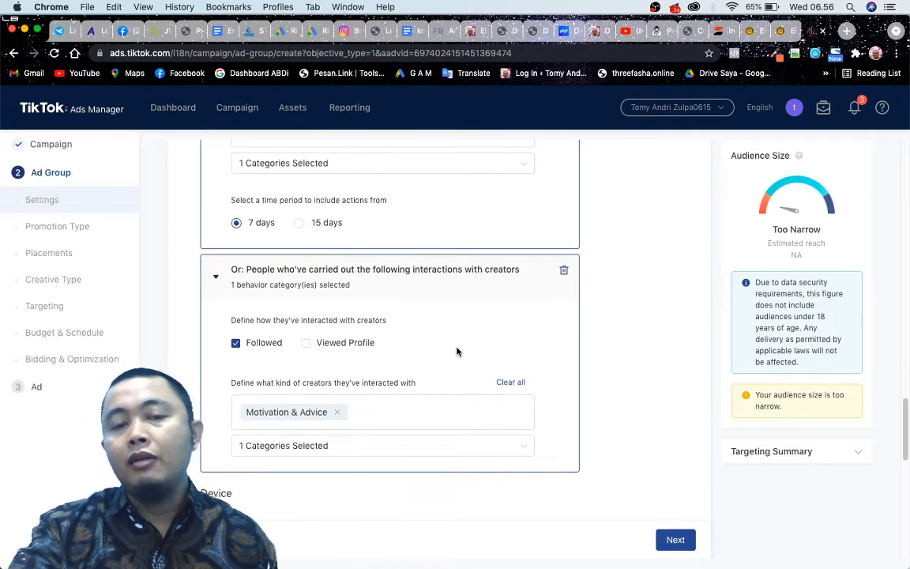
pyautogui.click(563, 250)
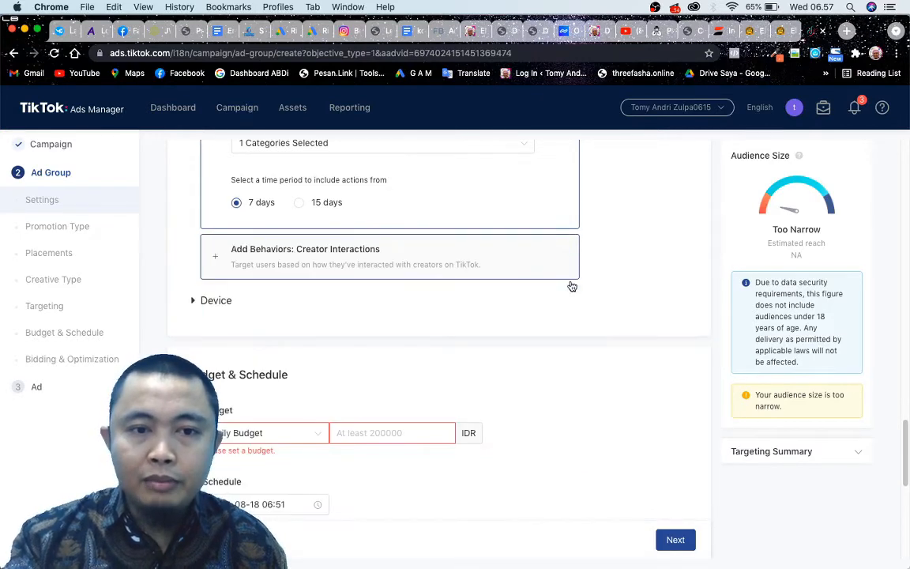
pyautogui.scroll(3, 569, 285)
pyautogui.scroll(5, 348, 363)
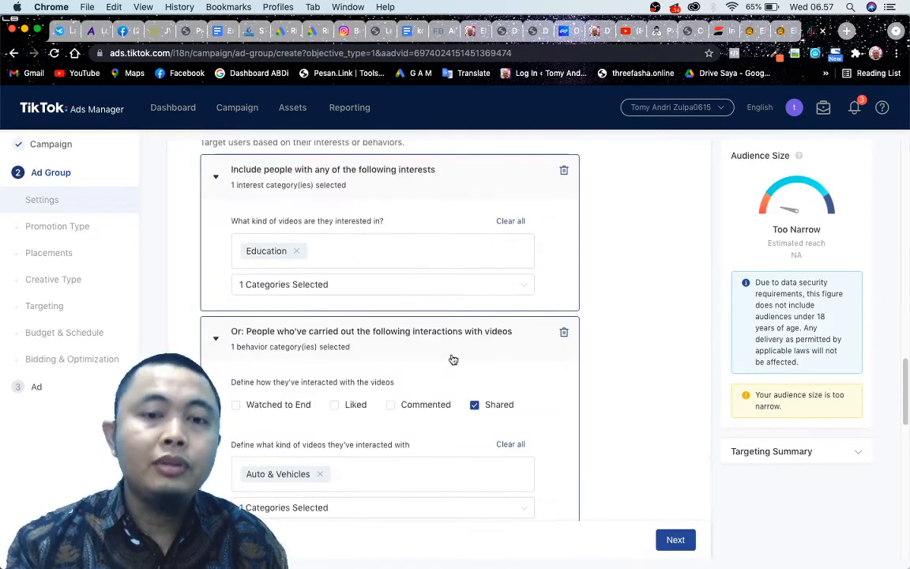
pyautogui.scroll(1, 451, 357)
# Expand the Device targeting section and look through the available OS versions.
pyautogui.scroll(-6, 452, 358)
pyautogui.scroll(-3, 454, 360)
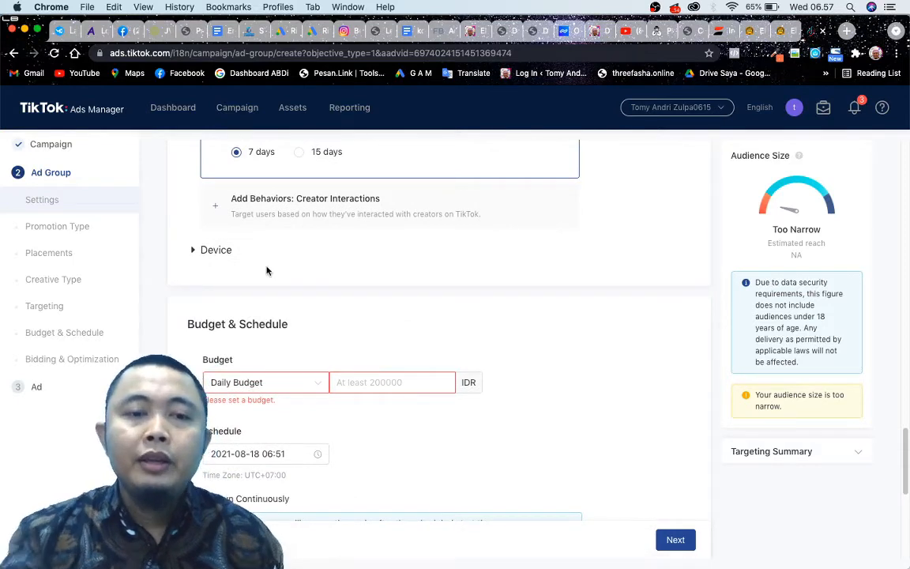
pyautogui.click(192, 252)
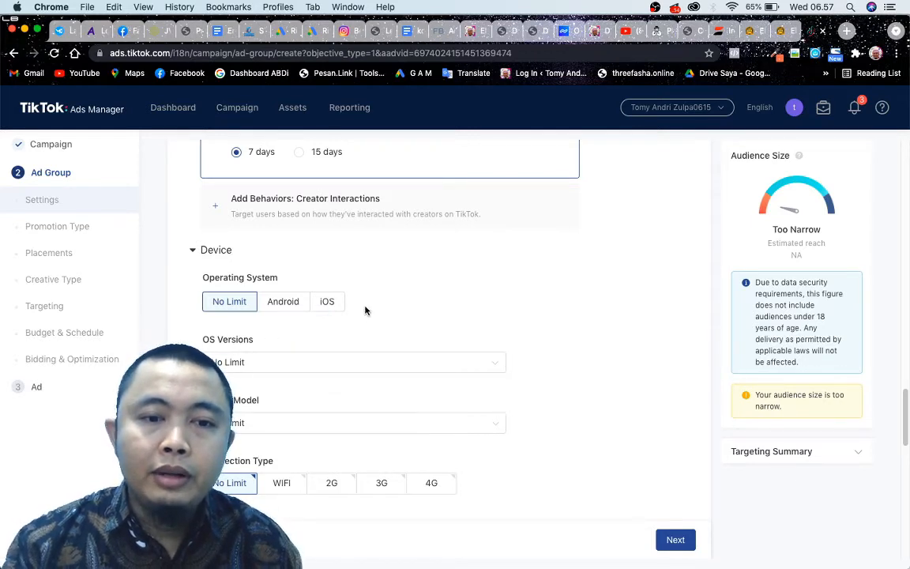
pyautogui.click(204, 251)
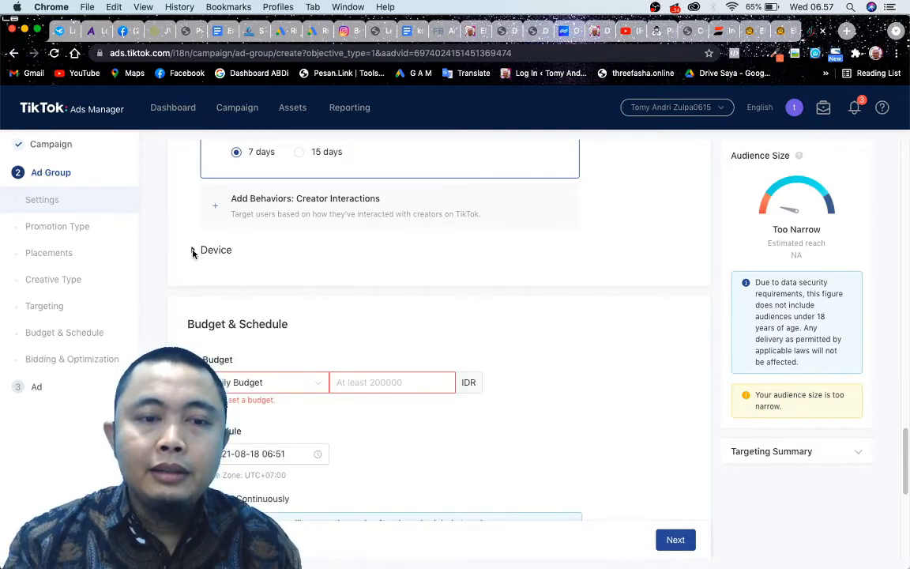
pyautogui.click(192, 252)
pyautogui.scroll(-2, 336, 395)
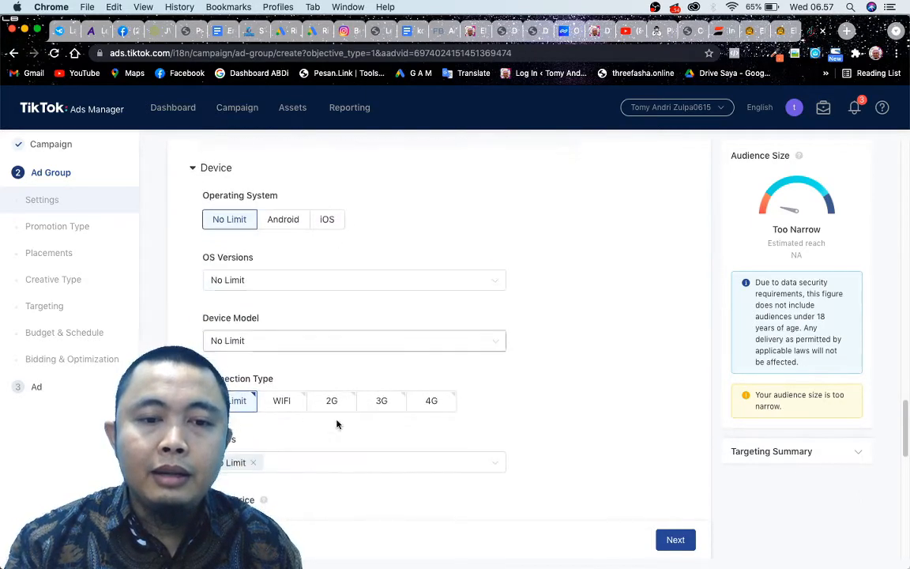
pyautogui.click(271, 281)
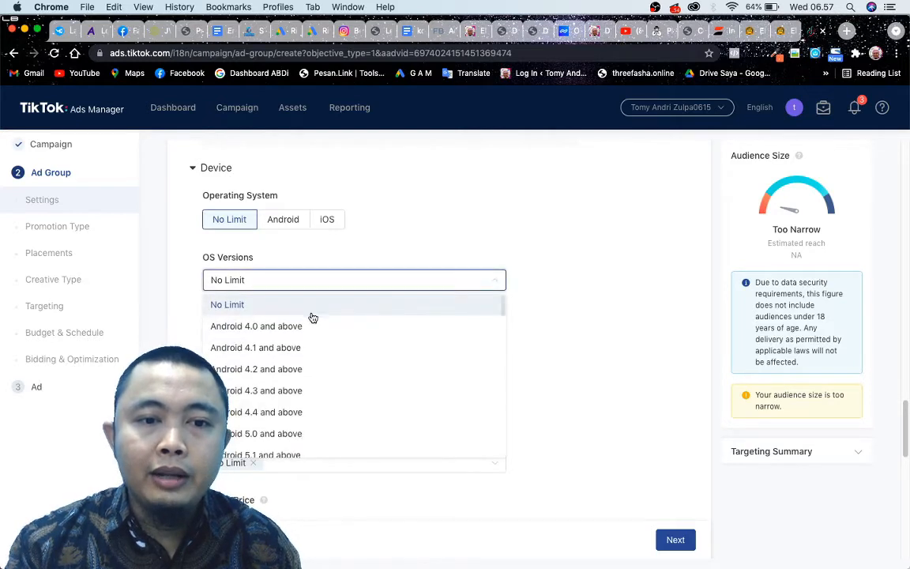
# Limit the device targeting to the iOS operating system, check its OS versions, and collapse the Device section.
pyautogui.click(327, 220)
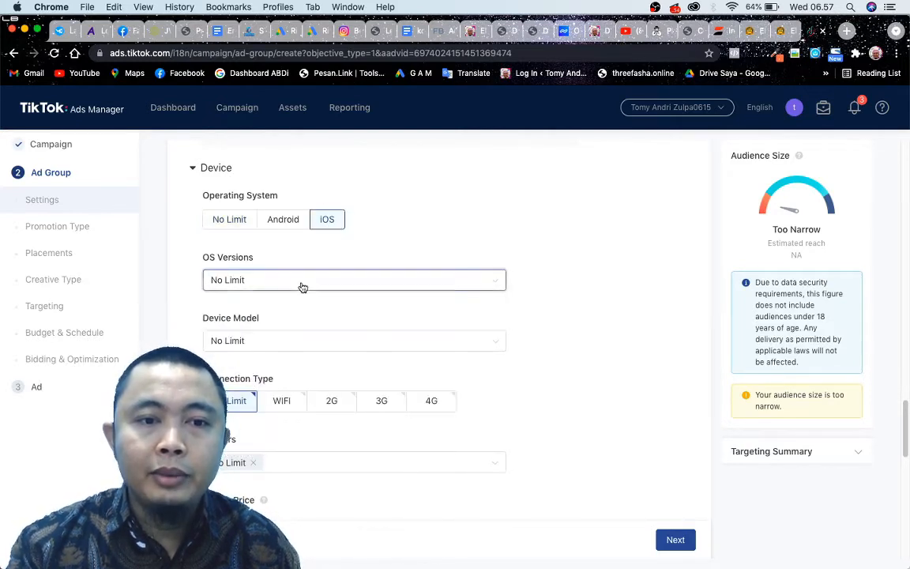
pyautogui.click(300, 285)
pyautogui.click(347, 230)
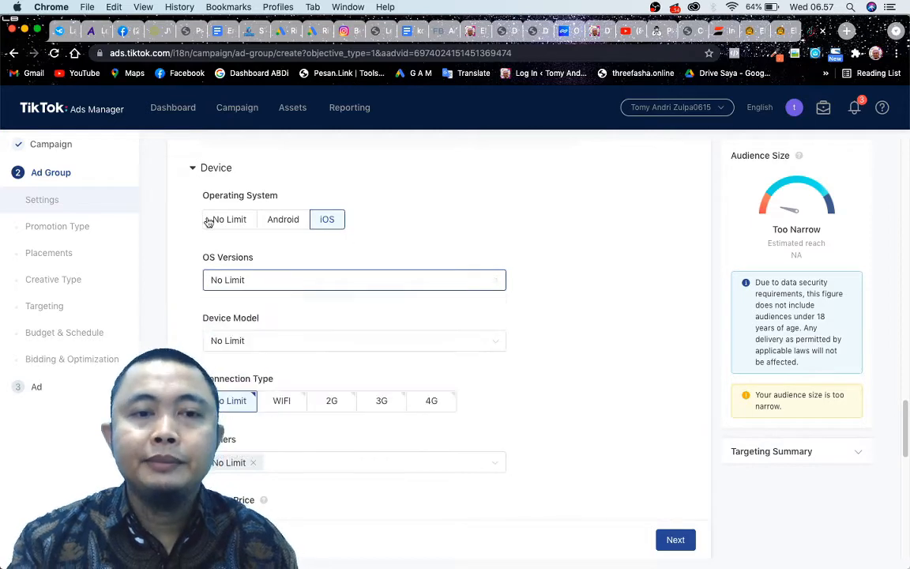
pyautogui.click(194, 169)
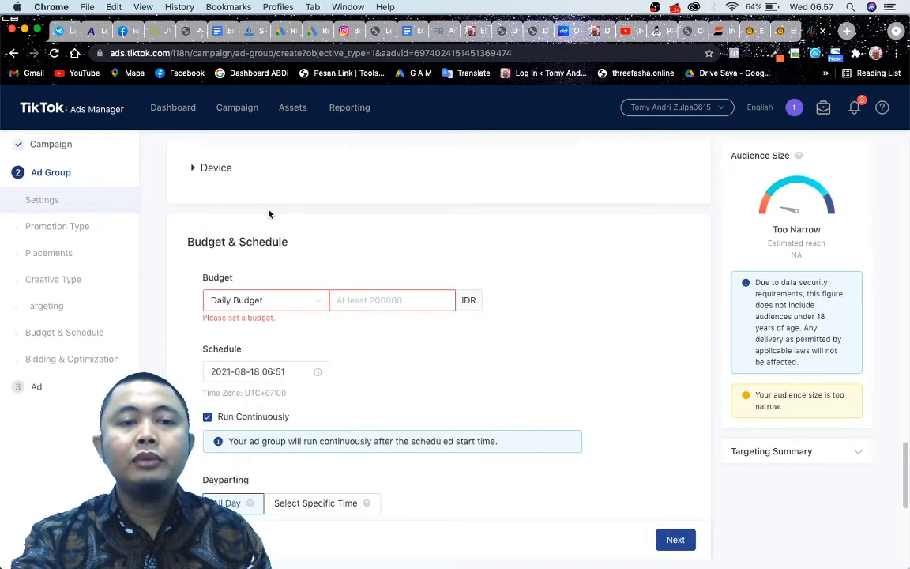
# Set the ad group's daily budget to 200000 IDR, leaving the scheduled start date as it is.
pyautogui.scroll(-1, 374, 290)
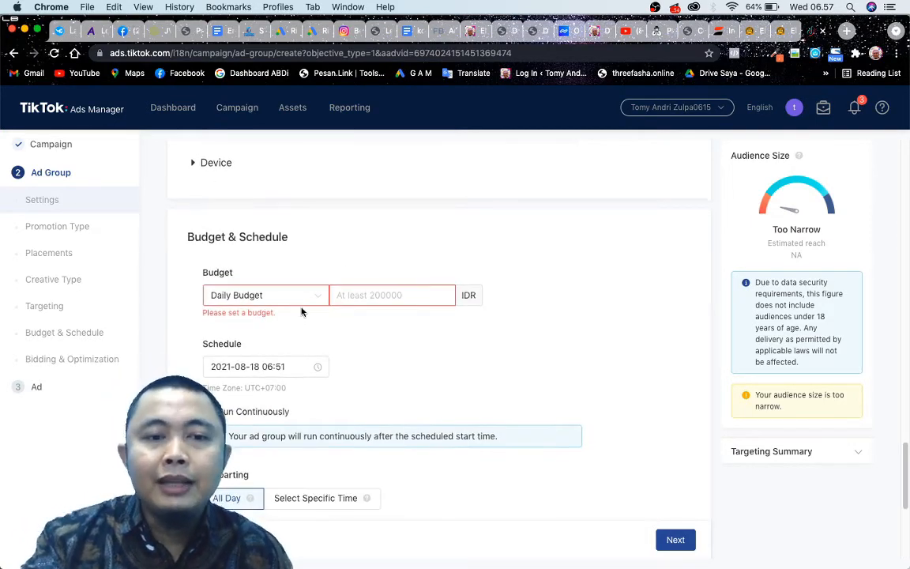
pyautogui.click(388, 289)
pyautogui.write('200000')
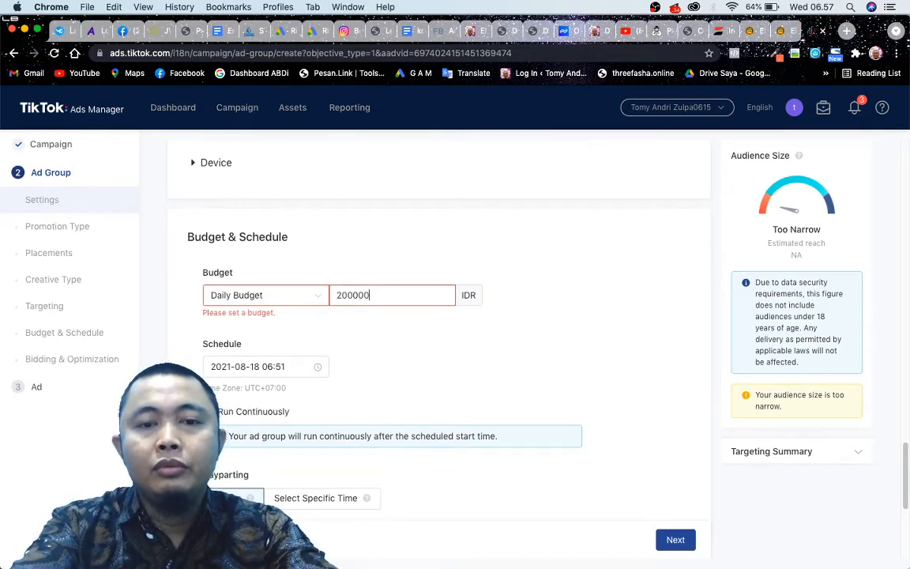
pyautogui.press('Tab')
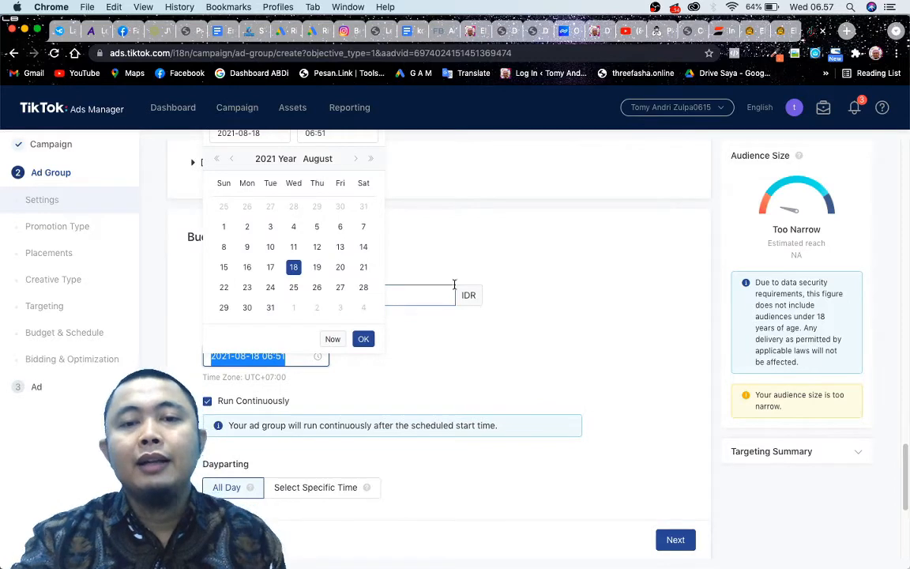
pyautogui.click(479, 329)
pyautogui.click(371, 297)
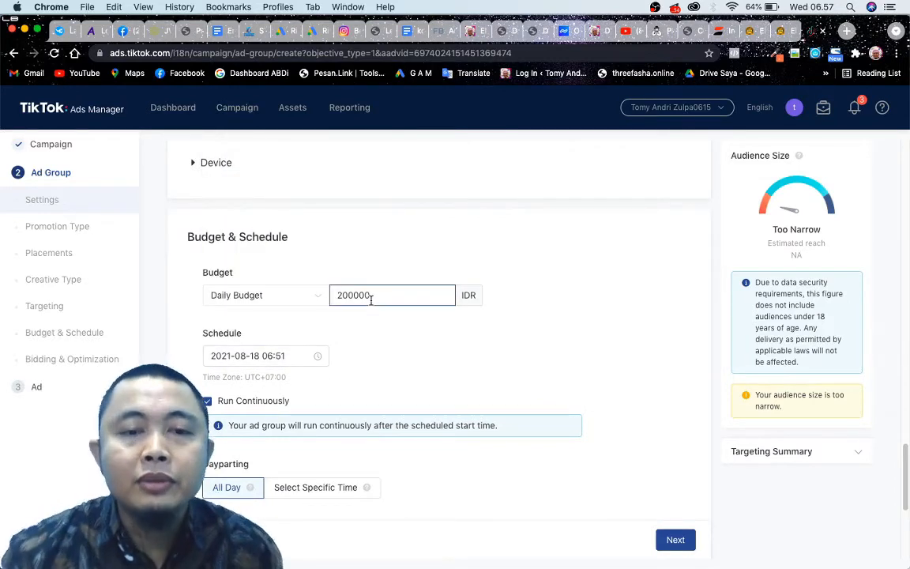
pyautogui.click(413, 339)
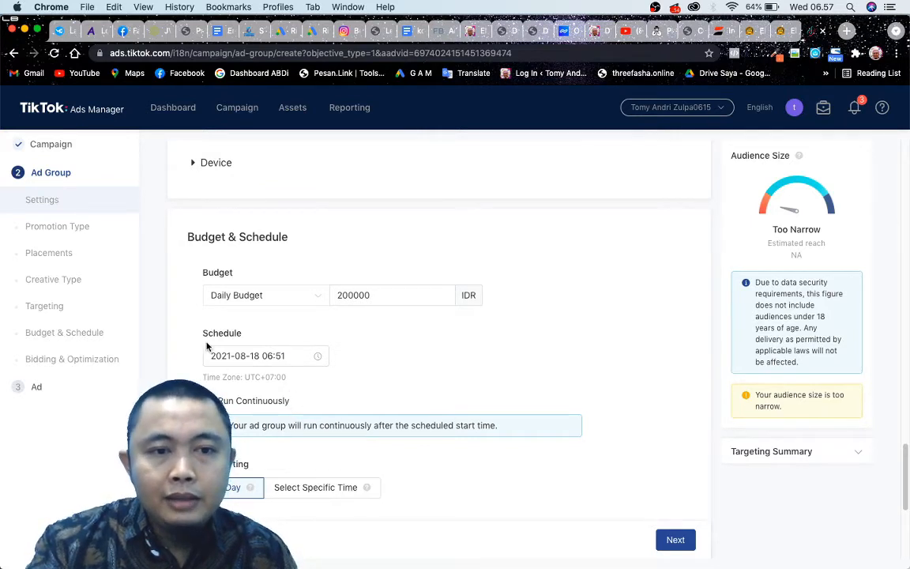
# Review the schedule, bidding, interest and demographic settings of the ad group against the audience size estimate.
pyautogui.scroll(-2, 244, 347)
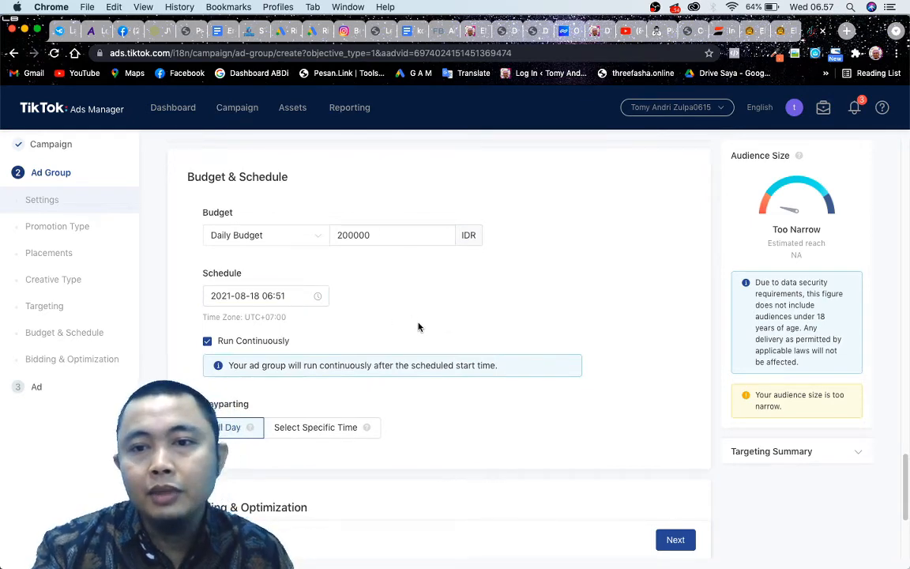
pyautogui.scroll(-2, 419, 327)
pyautogui.scroll(5, 419, 327)
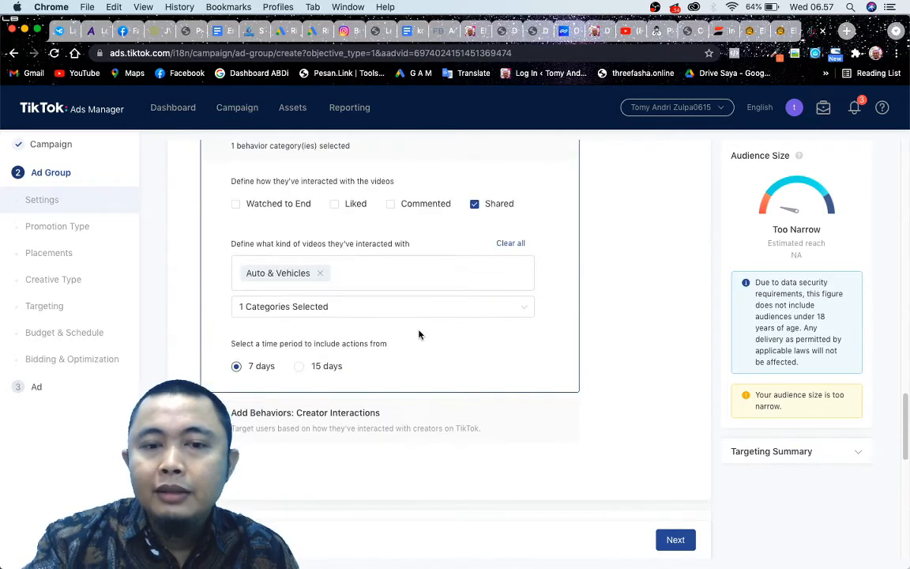
pyautogui.scroll(-10, 419, 334)
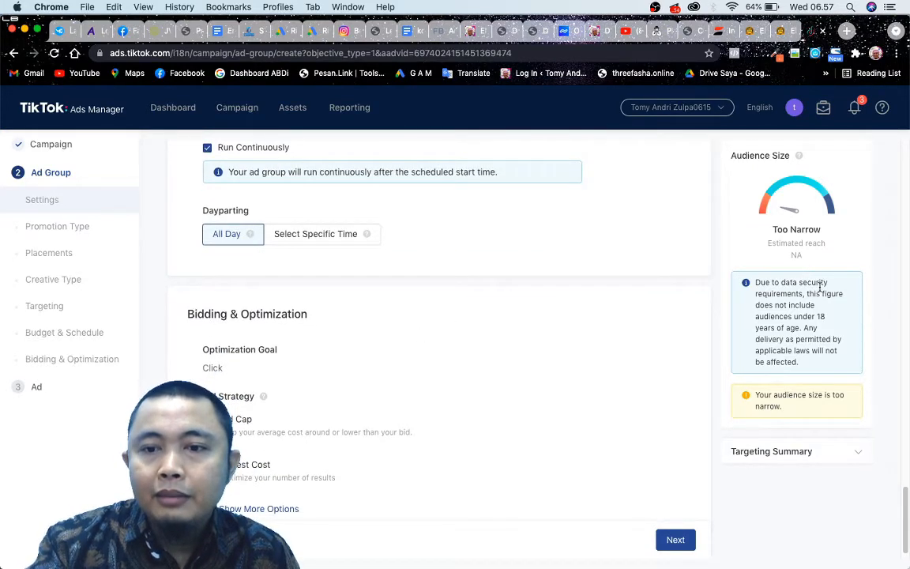
pyautogui.scroll(1, 839, 314)
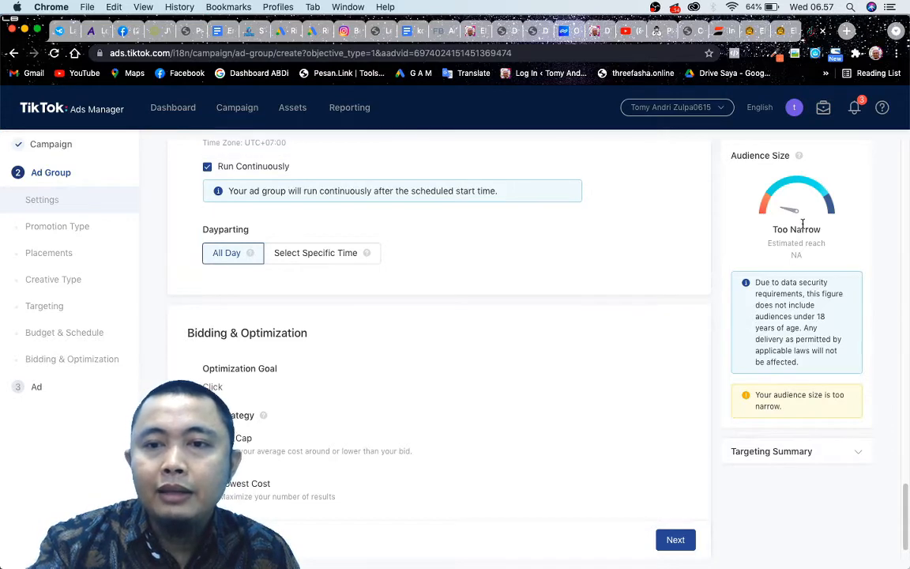
pyautogui.scroll(10, 497, 346)
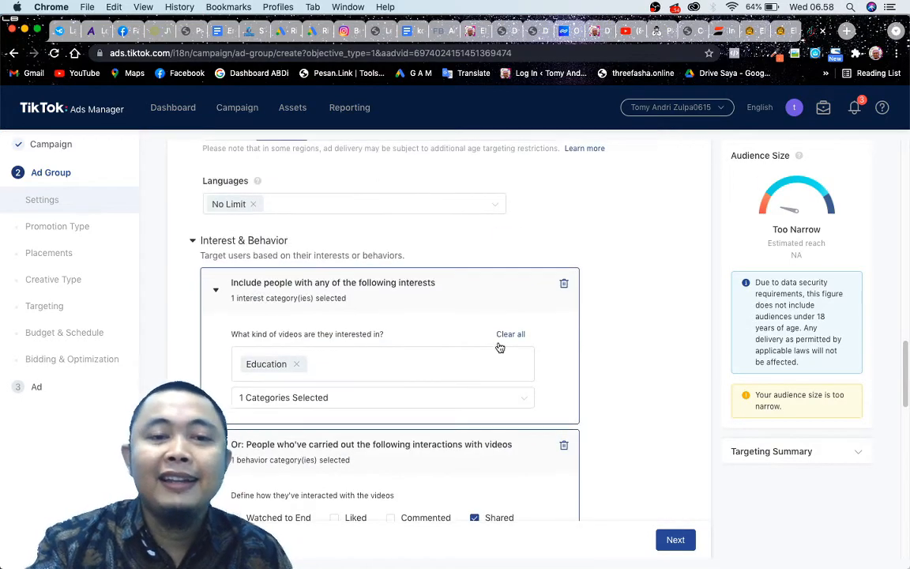
pyautogui.scroll(3, 498, 350)
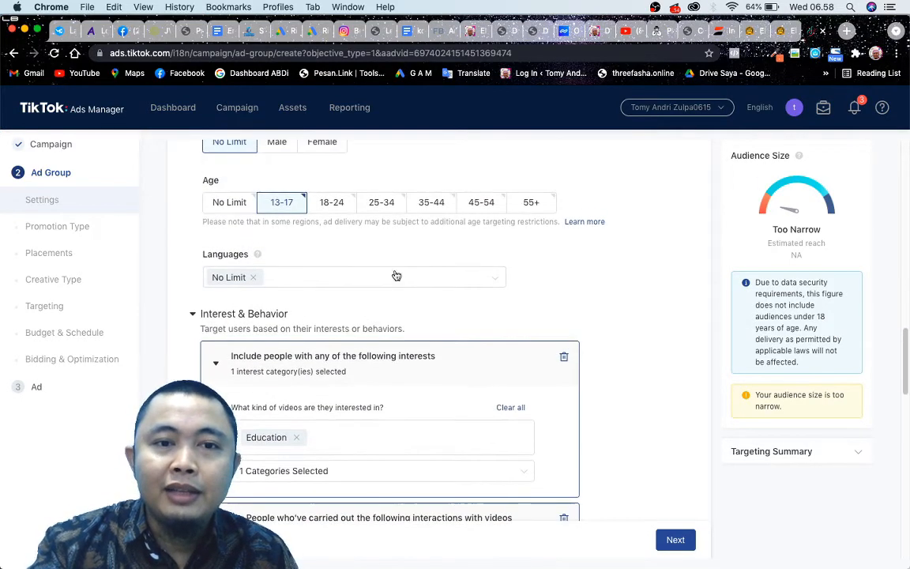
pyautogui.scroll(10, 334, 253)
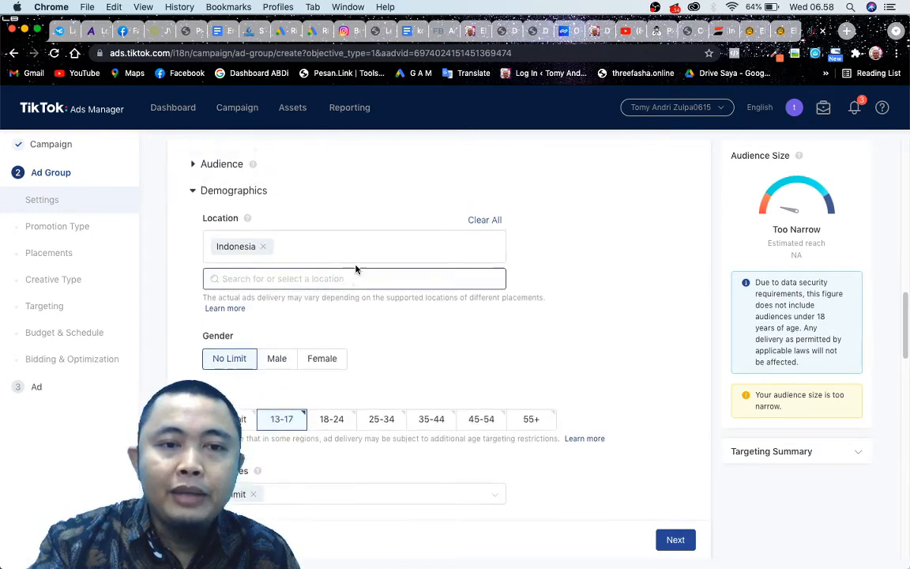
pyautogui.scroll(-1, 275, 245)
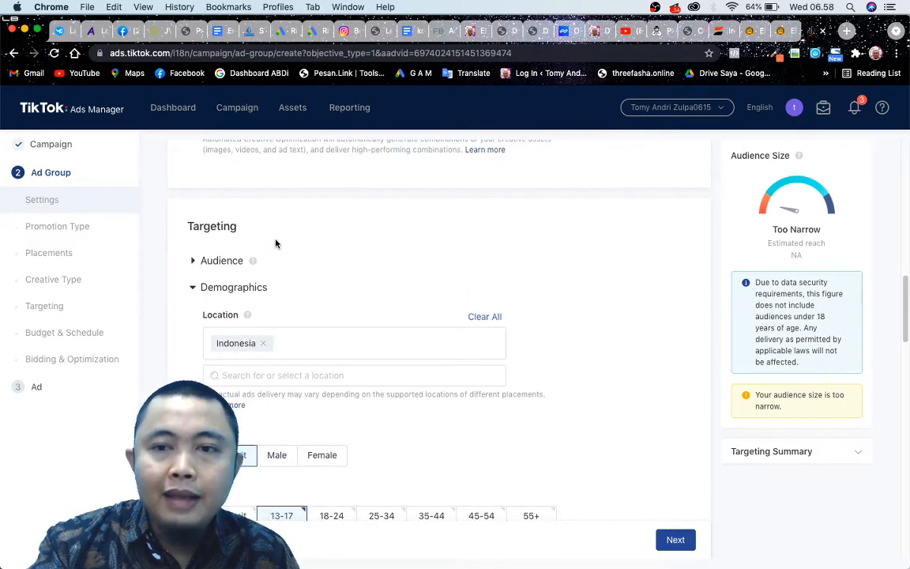
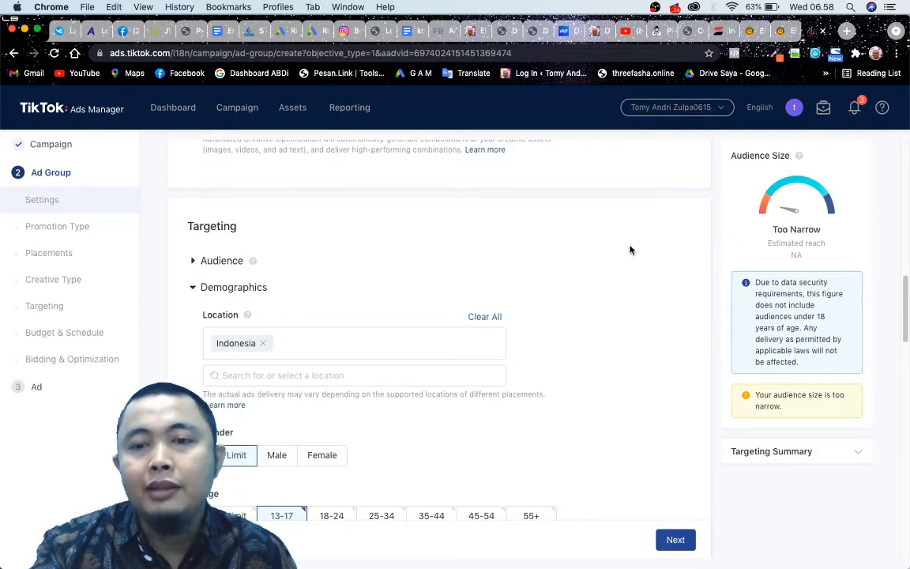
# Add the 18-24 and 25-34 age groups to the ad group's demographic targeting, checking the audience size estimate.
pyautogui.scroll(-3, 603, 251)
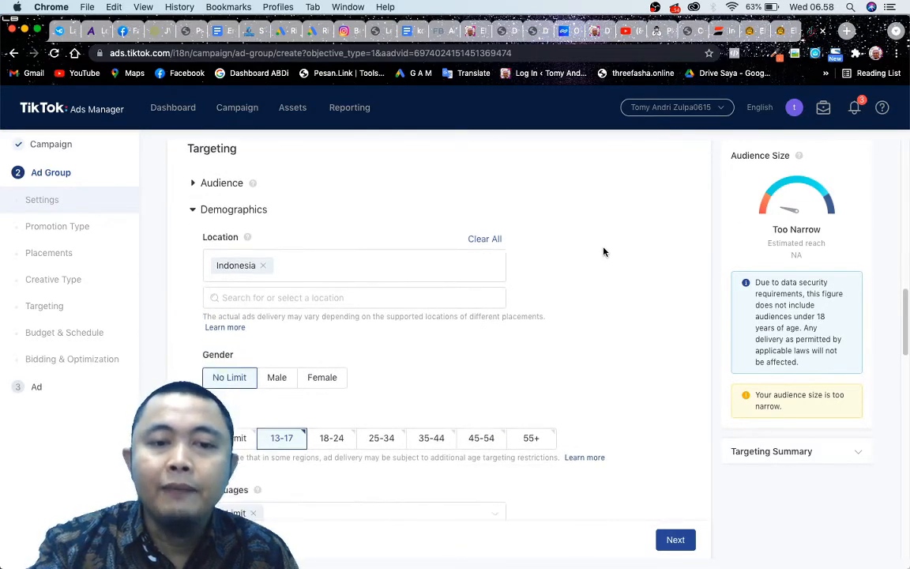
pyautogui.click(338, 387)
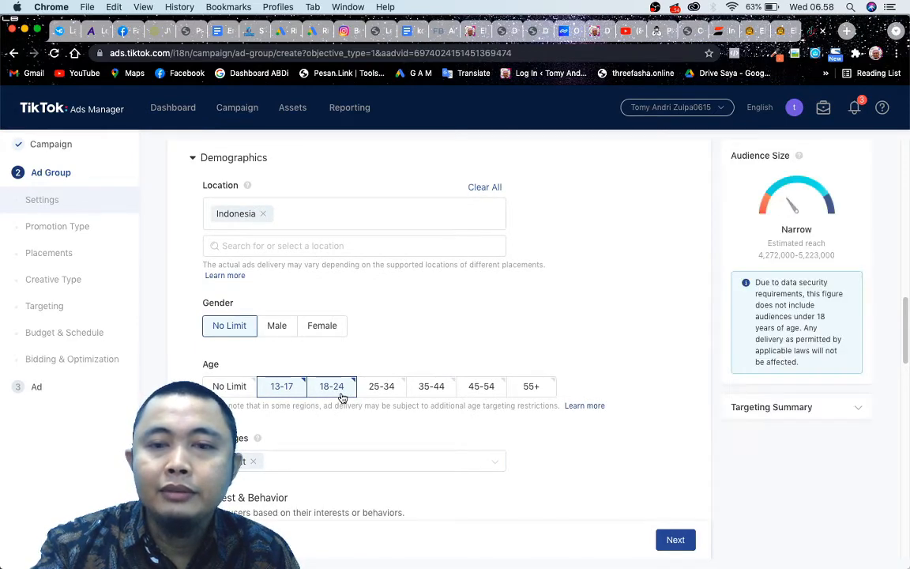
pyautogui.scroll(-8, 405, 405)
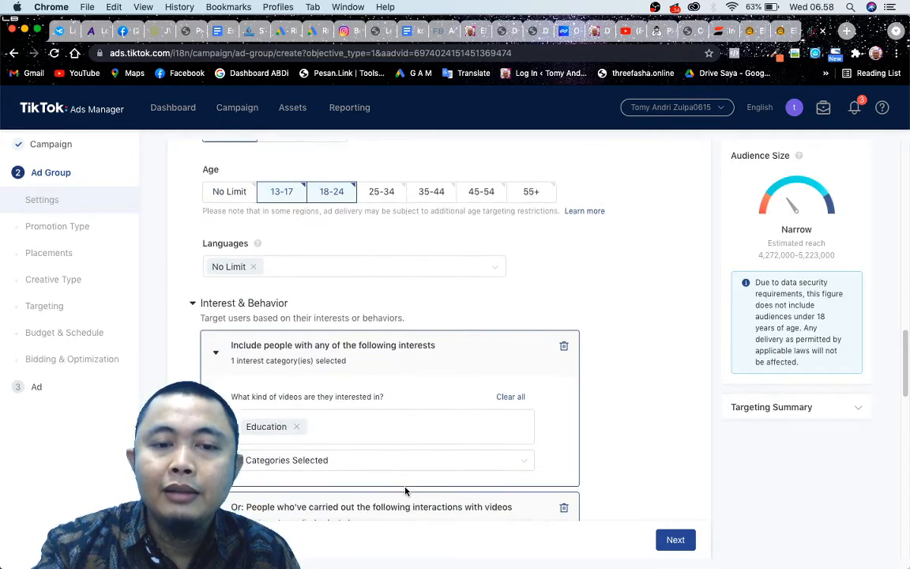
pyautogui.scroll(-1, 393, 461)
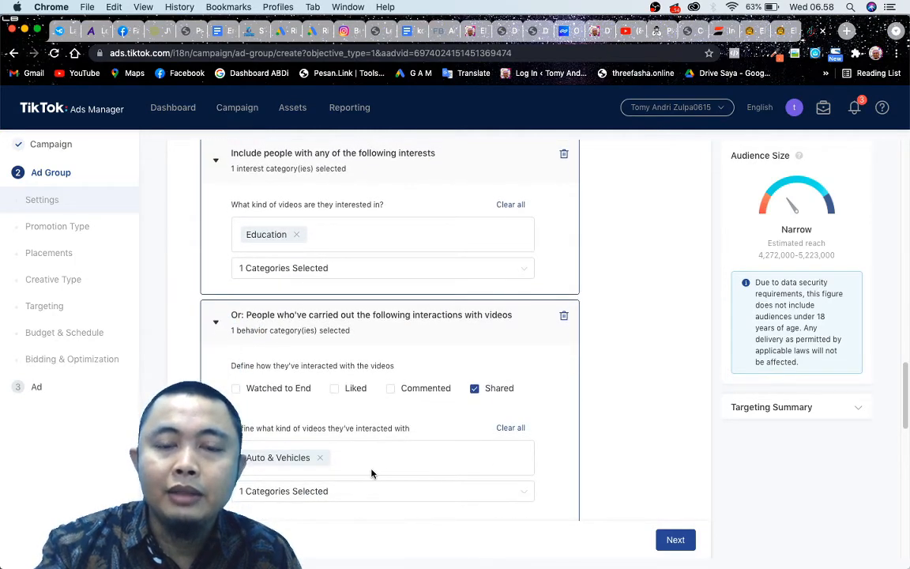
pyautogui.scroll(4, 372, 473)
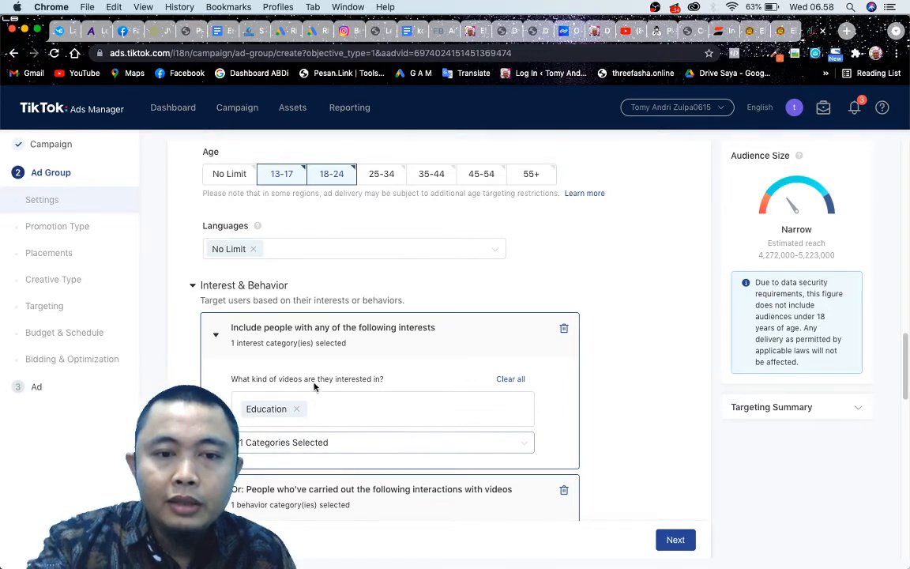
pyautogui.scroll(-1, 334, 390)
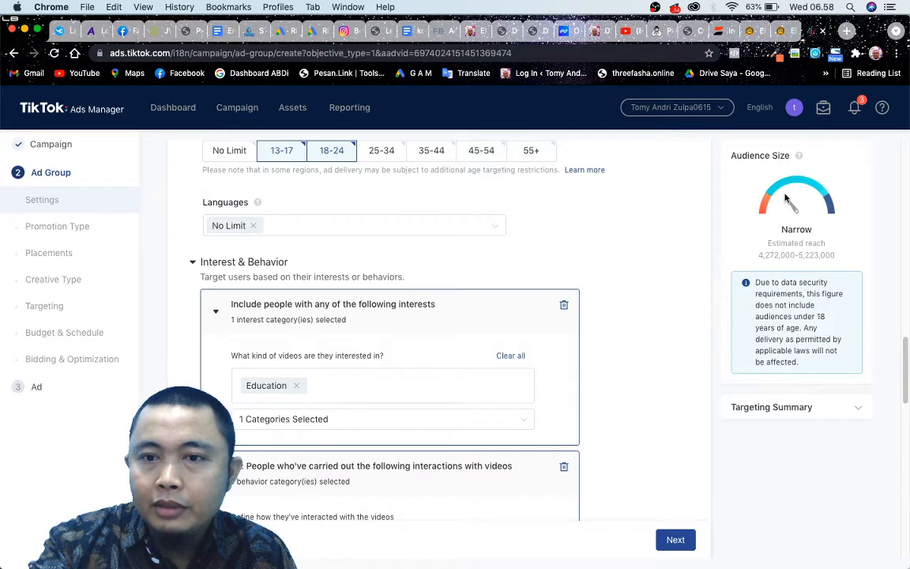
pyautogui.moveTo(757, 255); pyautogui.dragTo(840, 261)
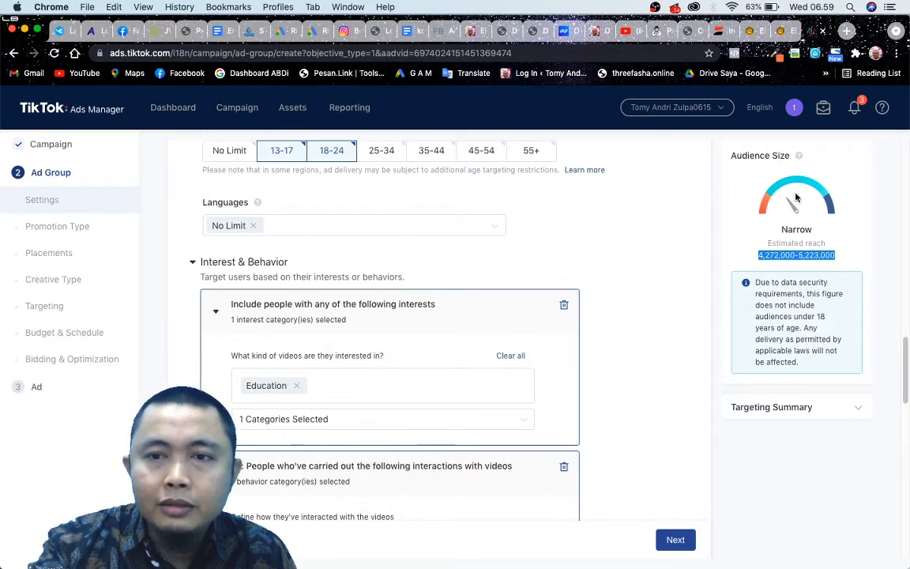
pyautogui.click(392, 155)
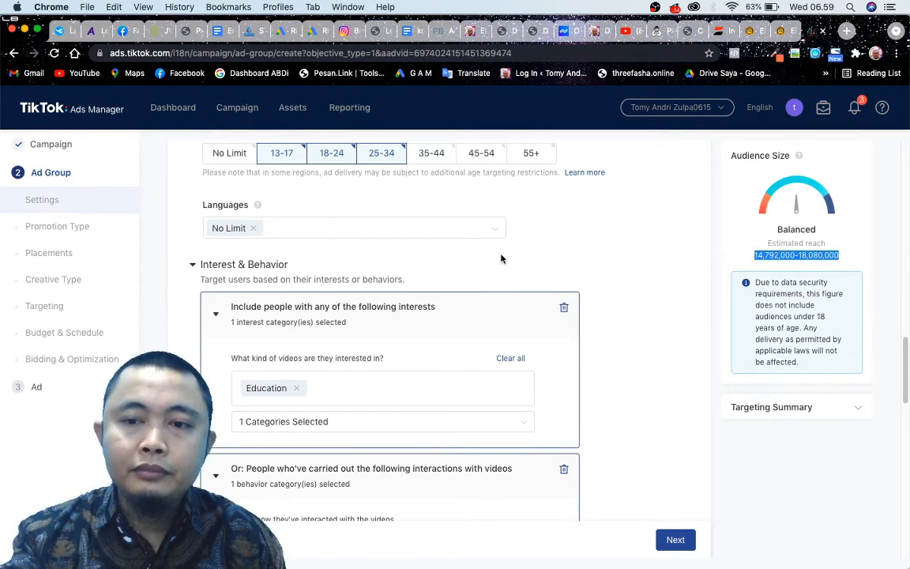
pyautogui.click(689, 287)
# Try specific-time dayparting with half-hour slots on Monday, Tuesday, Thursday, Friday and Saturday, and return the dayparting to All Day.
pyautogui.scroll(-15, 684, 362)
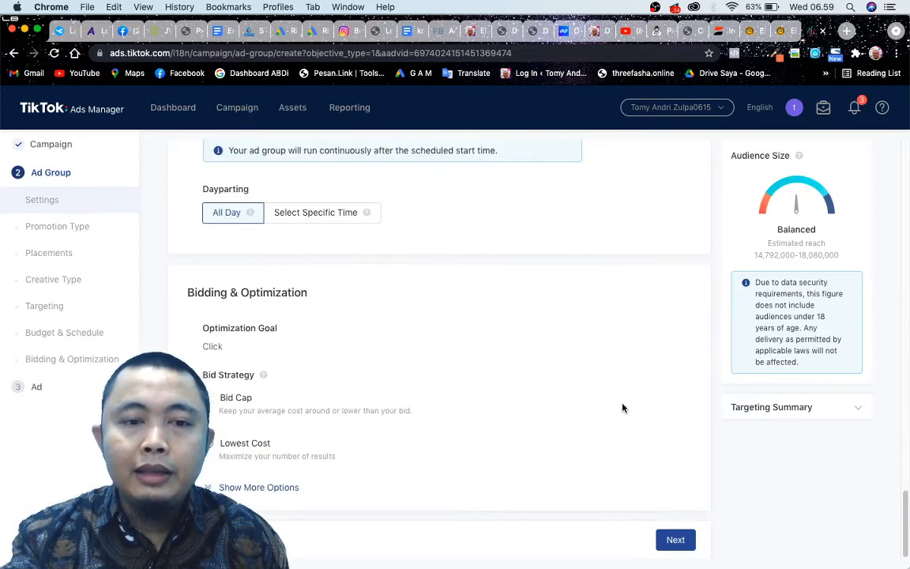
pyautogui.scroll(6, 623, 408)
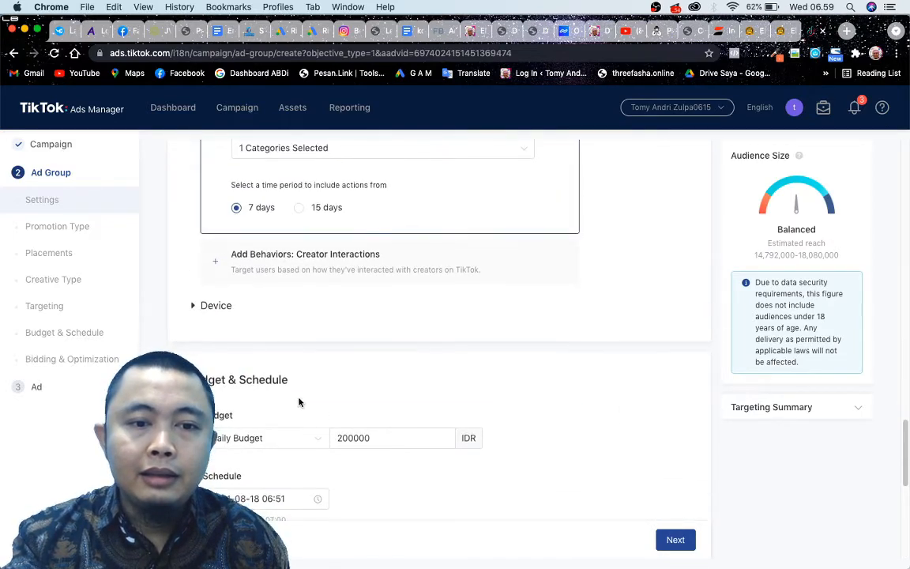
pyautogui.scroll(-5, 298, 402)
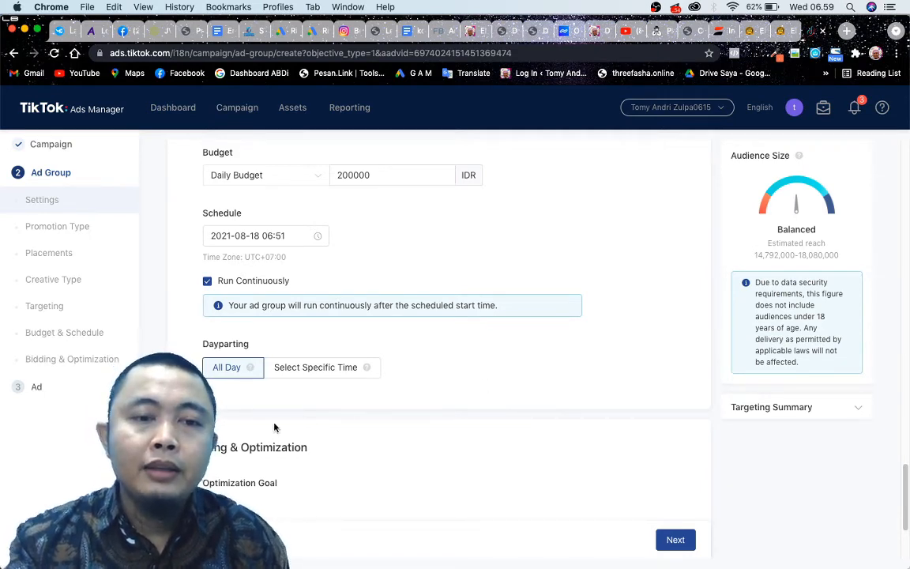
pyautogui.scroll(-1, 315, 401)
pyautogui.scroll(-4, 315, 402)
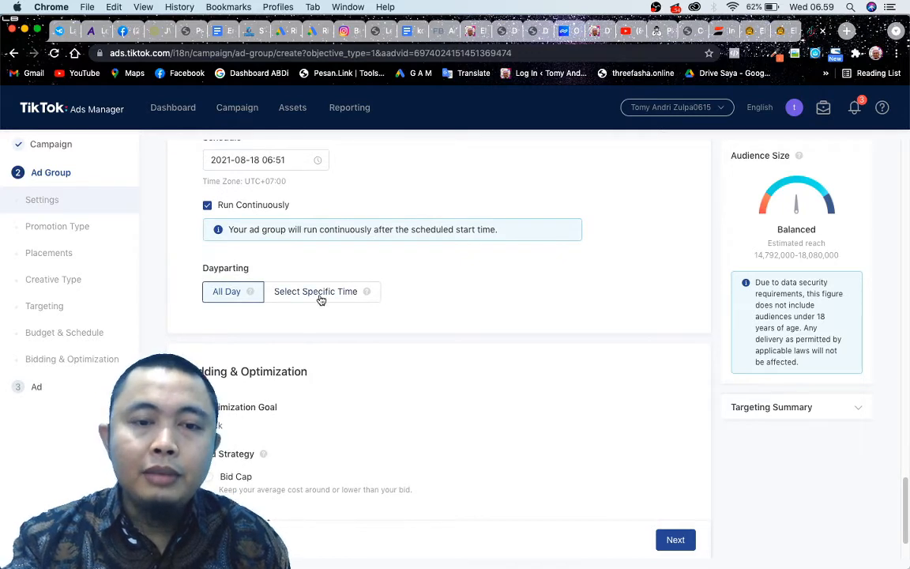
pyautogui.click(318, 296)
pyautogui.click(324, 346)
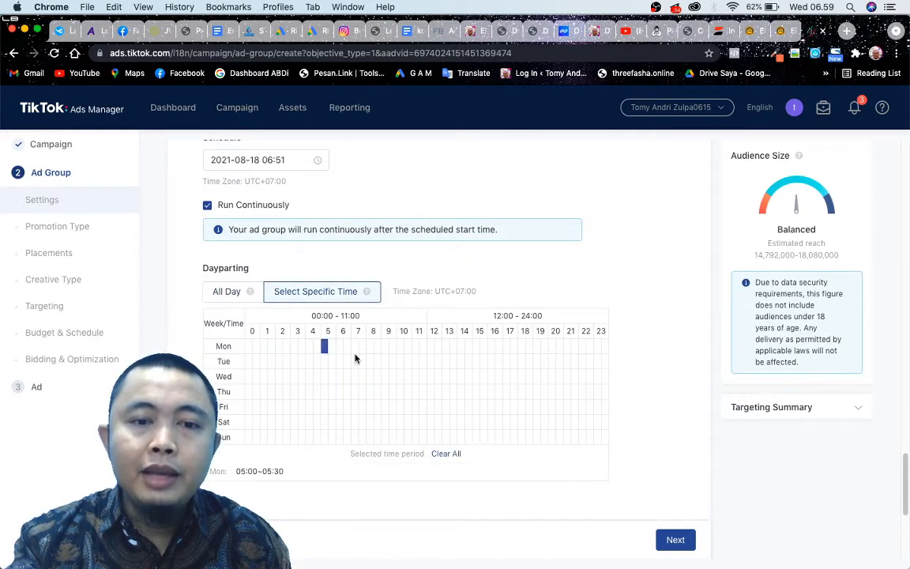
pyautogui.click(385, 361)
pyautogui.click(469, 391)
pyautogui.click(362, 406)
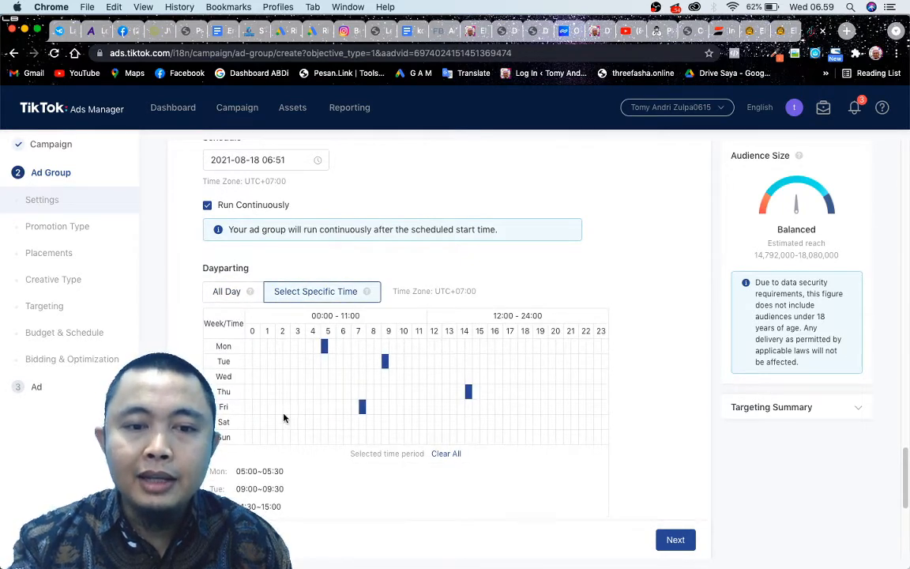
pyautogui.click(279, 422)
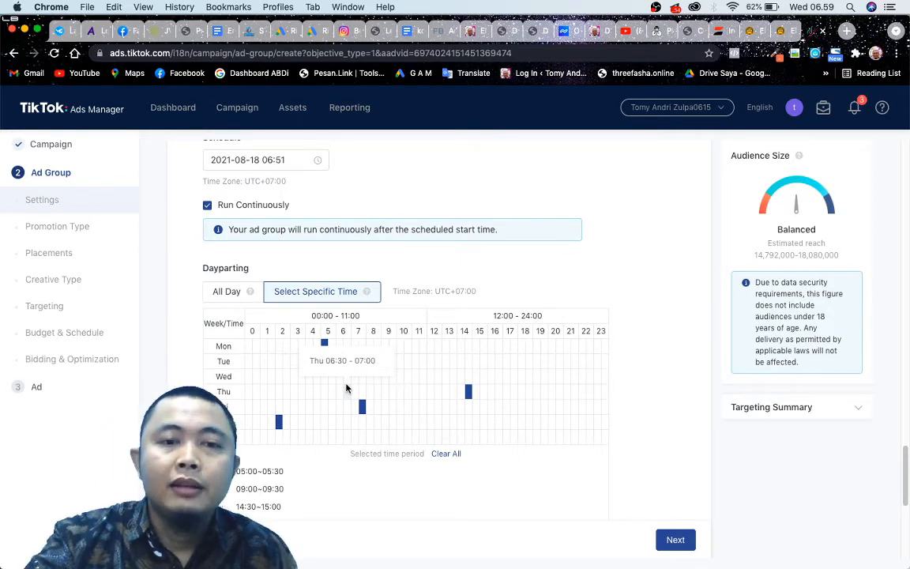
pyautogui.click(245, 293)
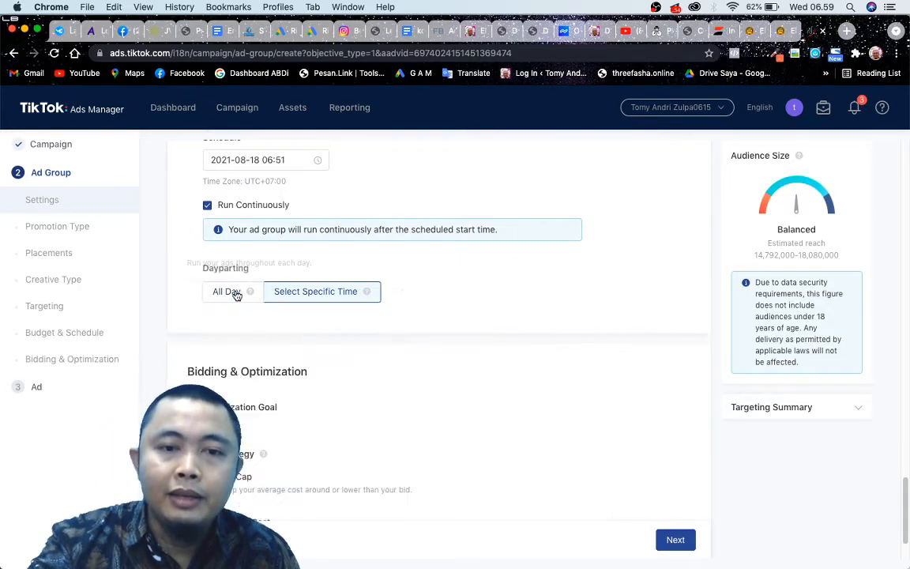
# Review the Bid Cap and Lowest Cost strategies and expand the additional bidding options to examine the billing event and delivery type.
pyautogui.scroll(-2, 264, 336)
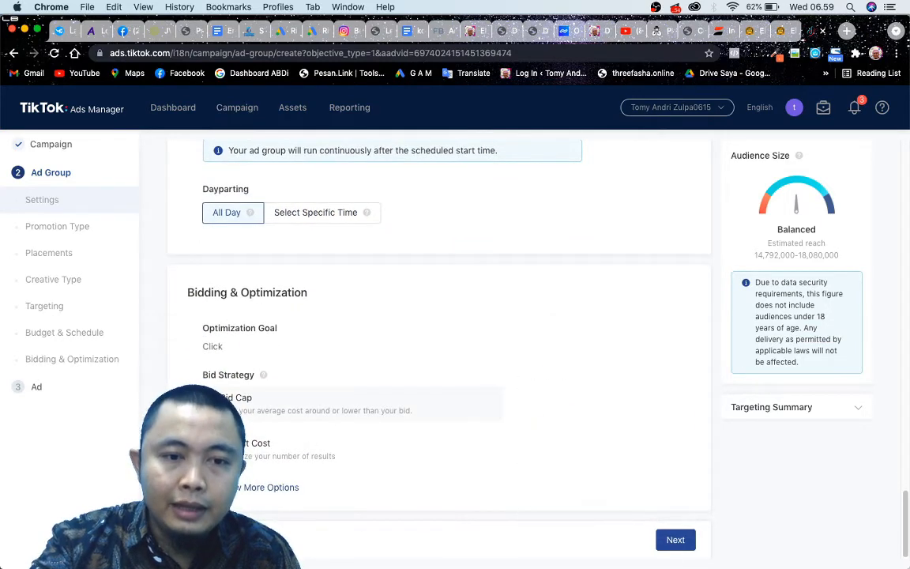
pyautogui.moveTo(221, 446)
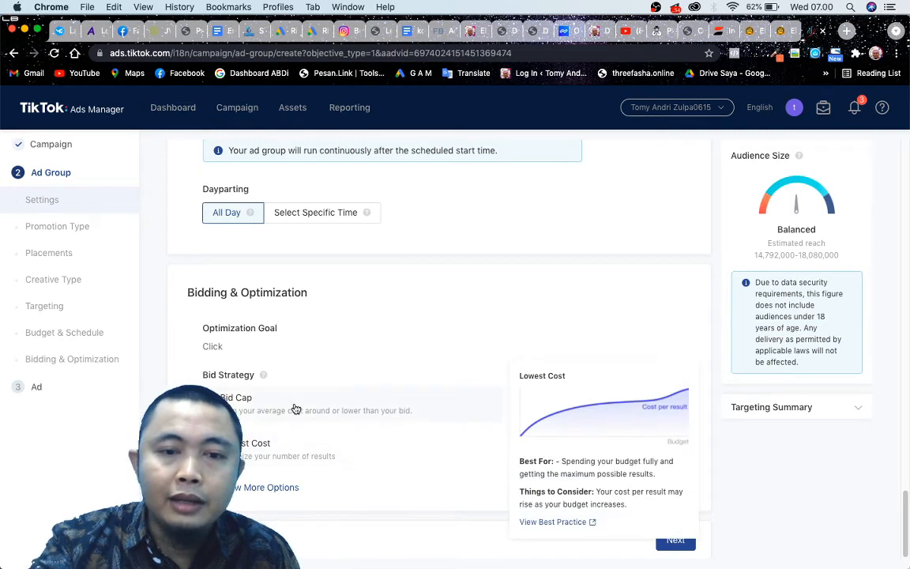
pyautogui.click(245, 490)
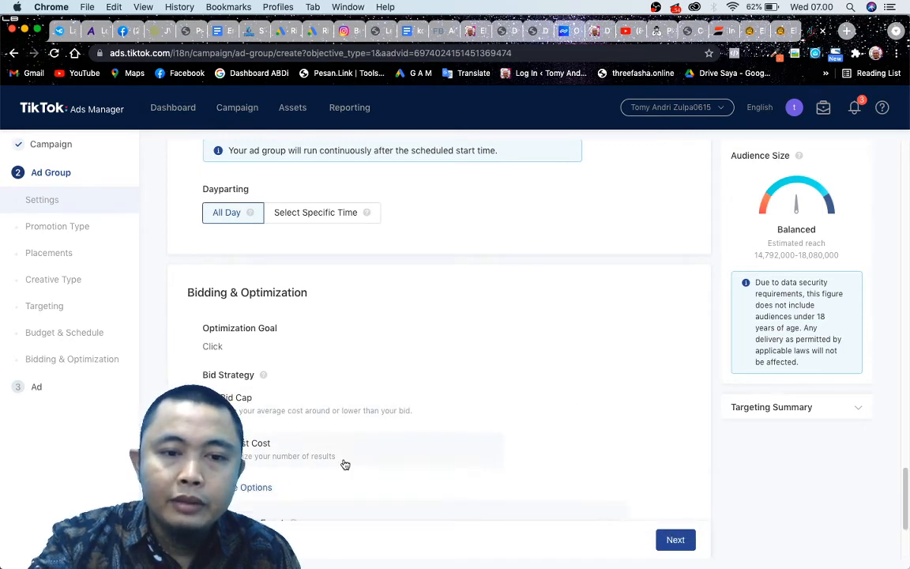
pyautogui.scroll(-4, 345, 464)
pyautogui.scroll(2, 355, 455)
pyautogui.scroll(-2, 356, 453)
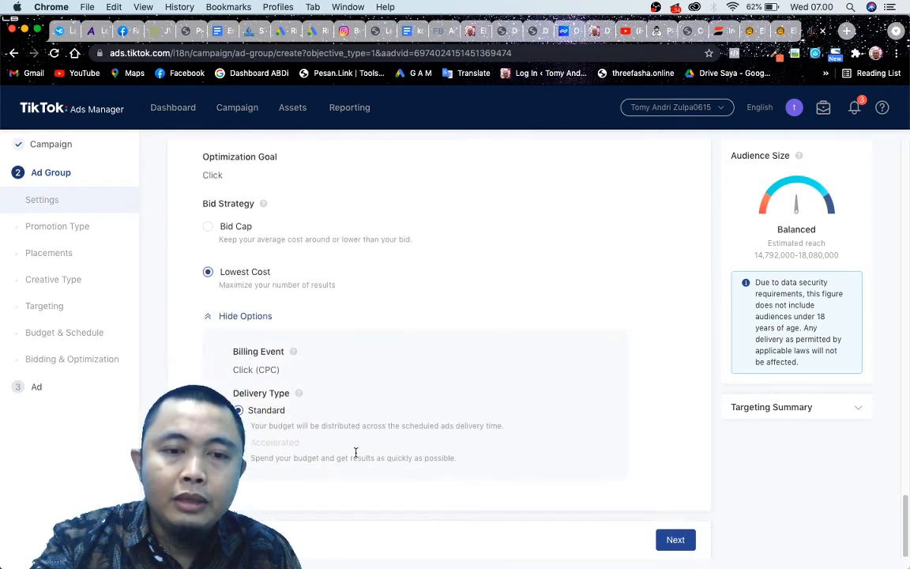
# Review the completed ad group settings from promotion type to budget, and continue to the ad creation stage.
pyautogui.scroll(20, 355, 454)
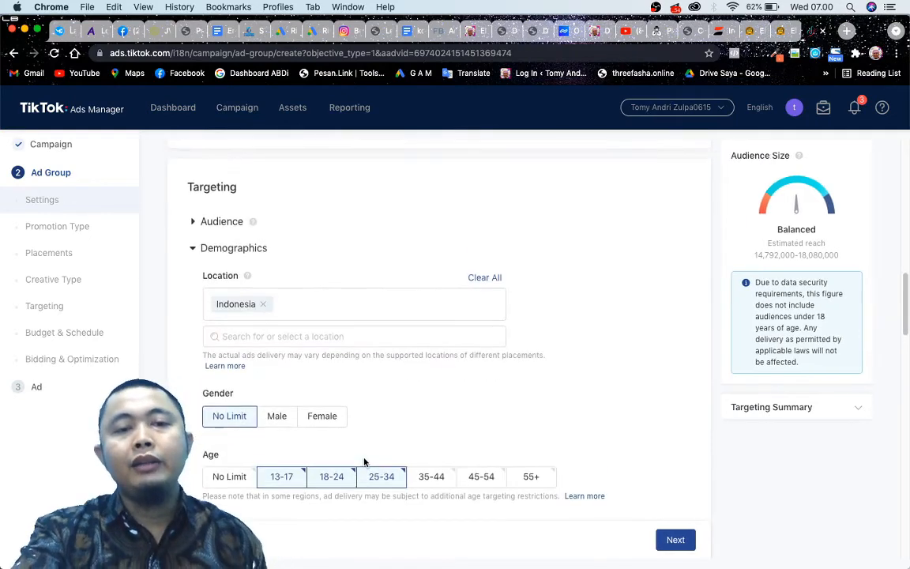
pyautogui.scroll(3, 364, 458)
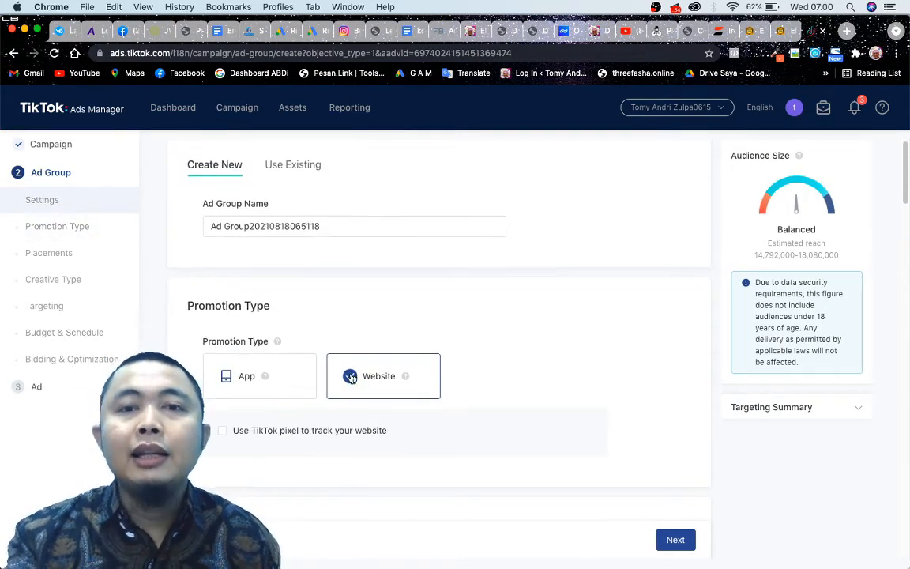
pyautogui.scroll(-2, 352, 377)
pyautogui.scroll(-5, 352, 378)
pyautogui.scroll(-8, 351, 377)
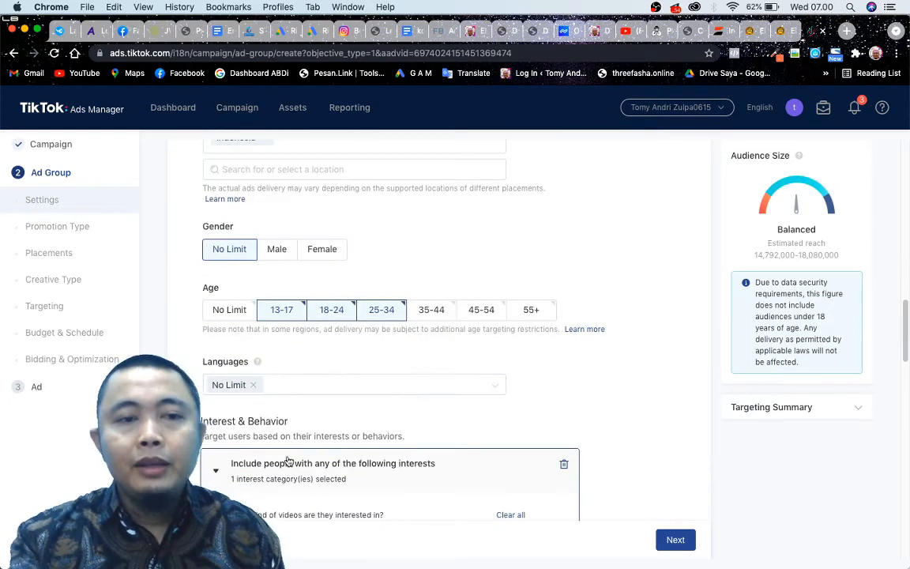
pyautogui.click(675, 540)
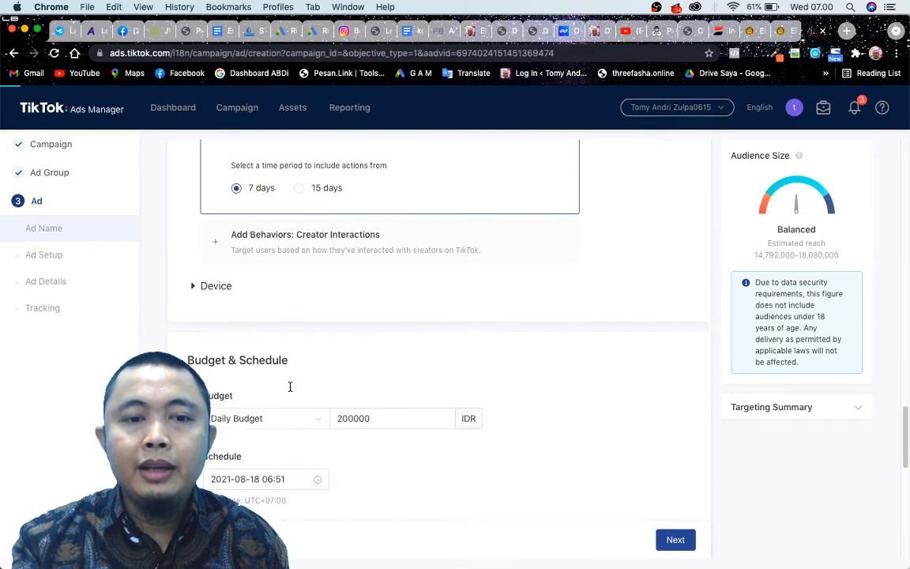
pyautogui.click(91, 259)
pyautogui.scroll(3, 395, 293)
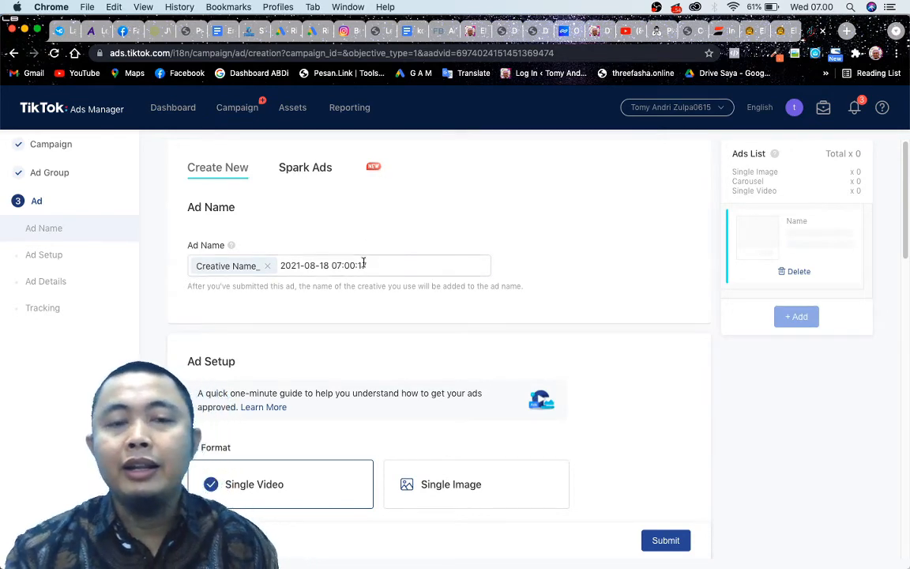
# Look over the ad name and try the Single Image ad format for the ad.
pyautogui.moveTo(281, 266); pyautogui.dragTo(413, 281)
pyautogui.scroll(-2, 412, 282)
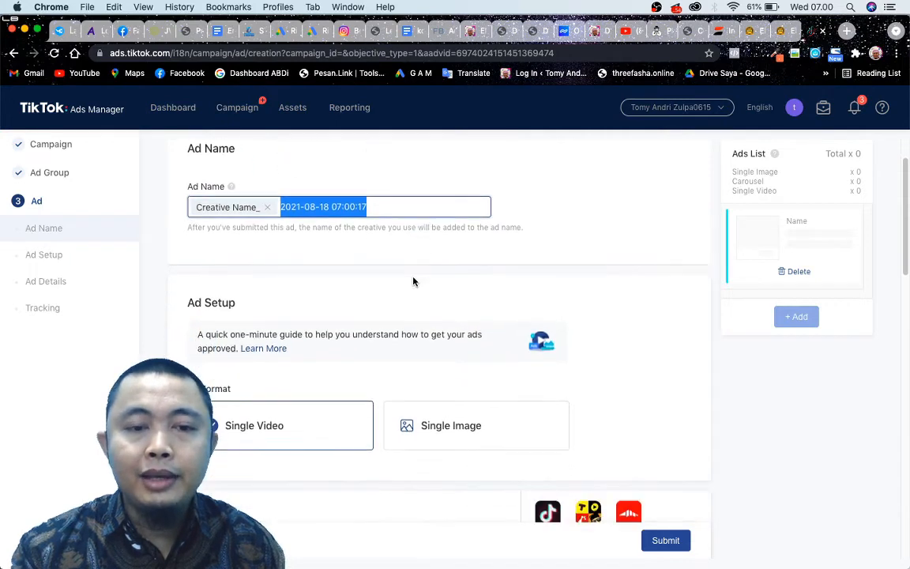
pyautogui.scroll(-2, 412, 282)
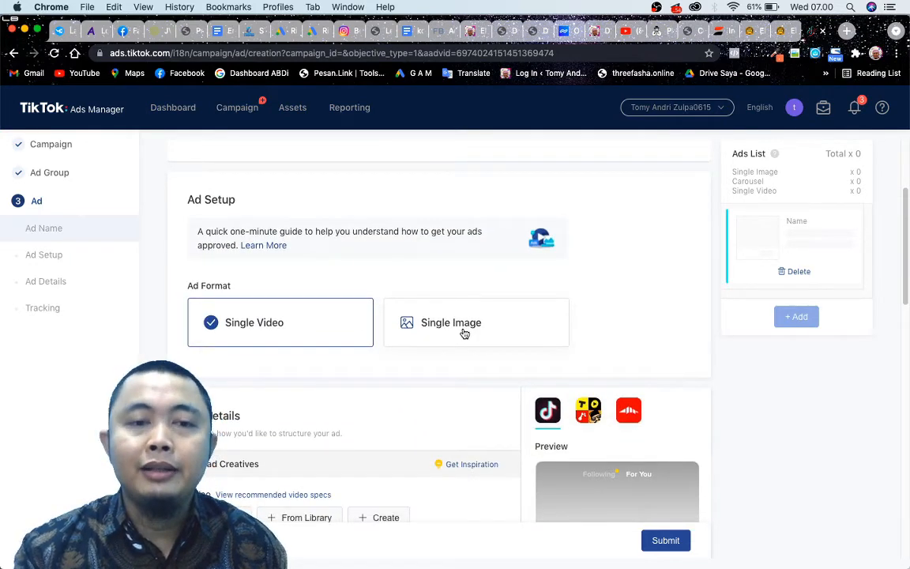
pyautogui.click(406, 324)
pyautogui.scroll(-1, 440, 252)
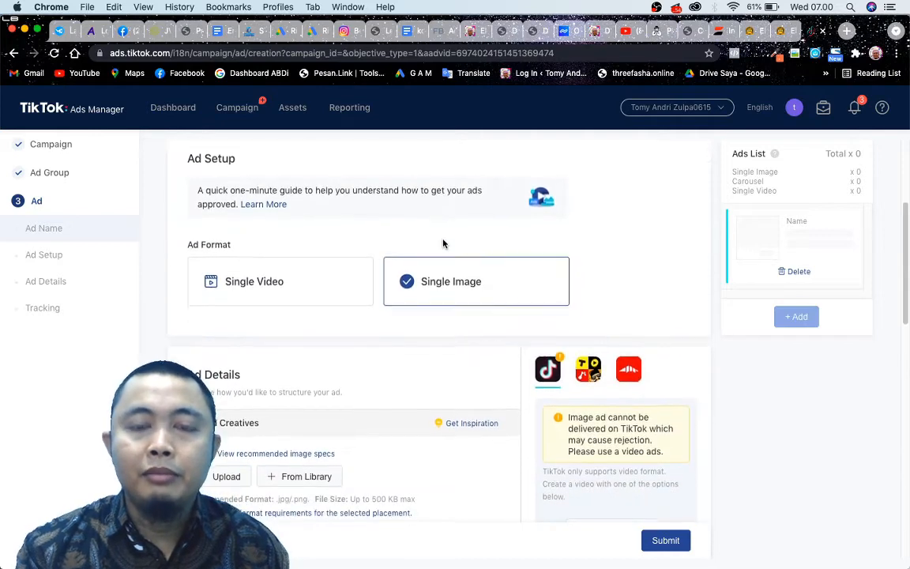
pyautogui.scroll(-1, 291, 284)
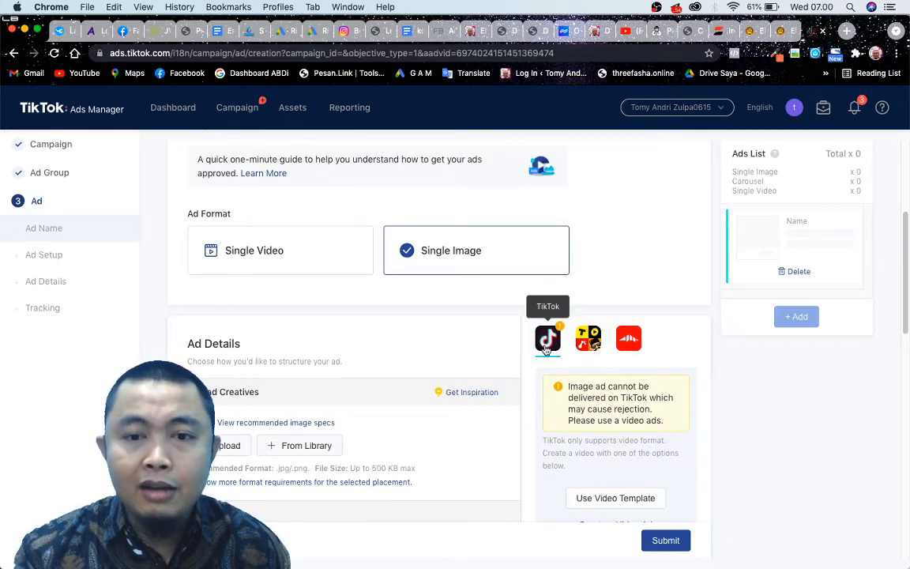
# Compare the image ad previews for TopBuzz&BuzzVideo, Pangle and TikTok, and return the ad format to Single Video.
pyautogui.click(589, 340)
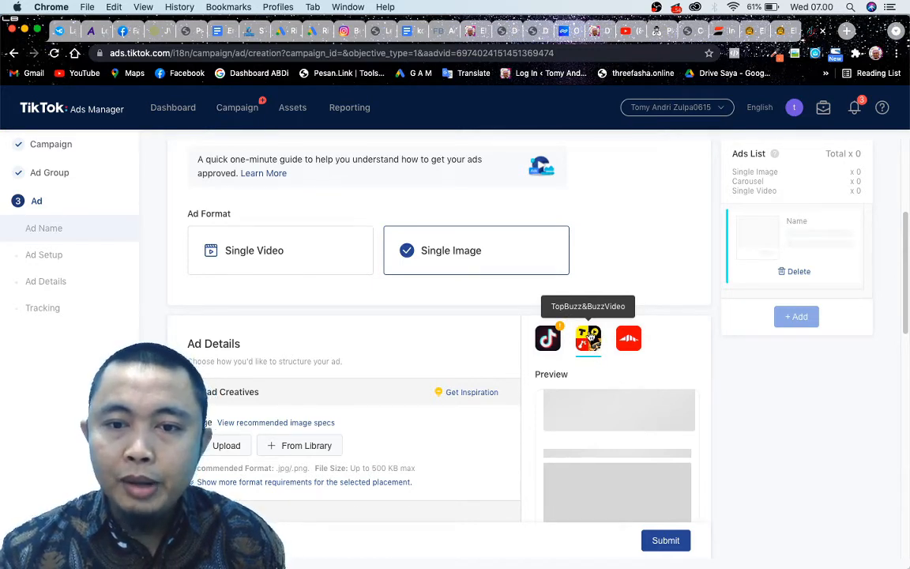
pyautogui.click(636, 346)
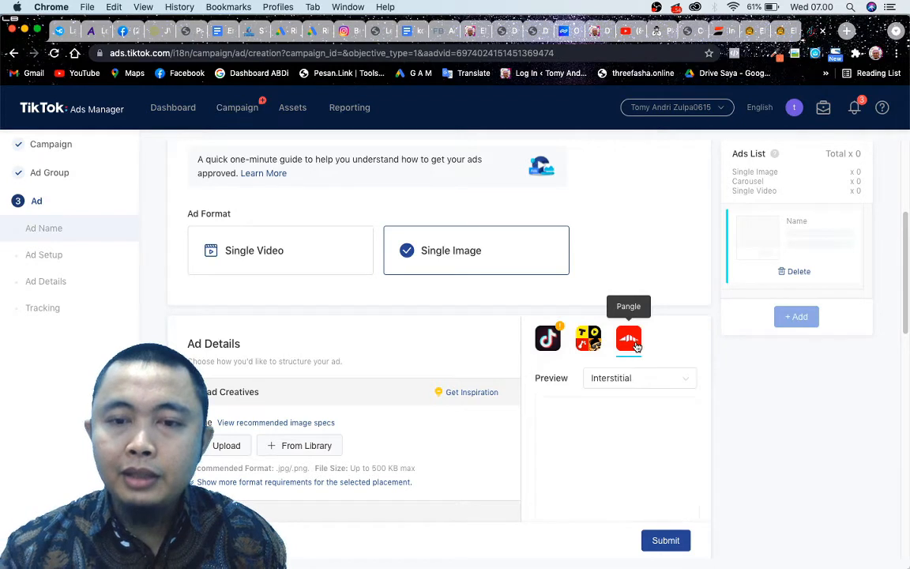
pyautogui.click(557, 342)
pyautogui.tripleClick(280, 260)
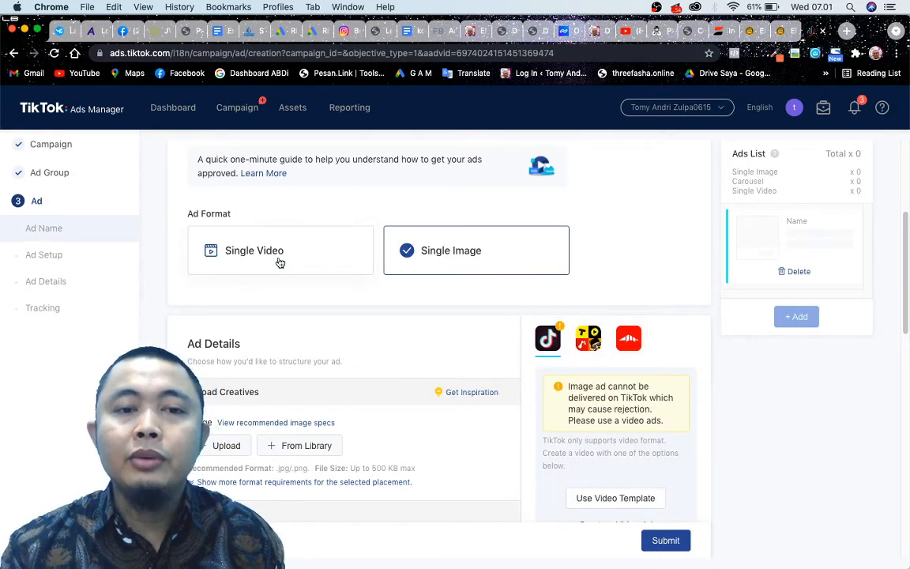
pyautogui.click(280, 261)
pyautogui.scroll(-4, 630, 382)
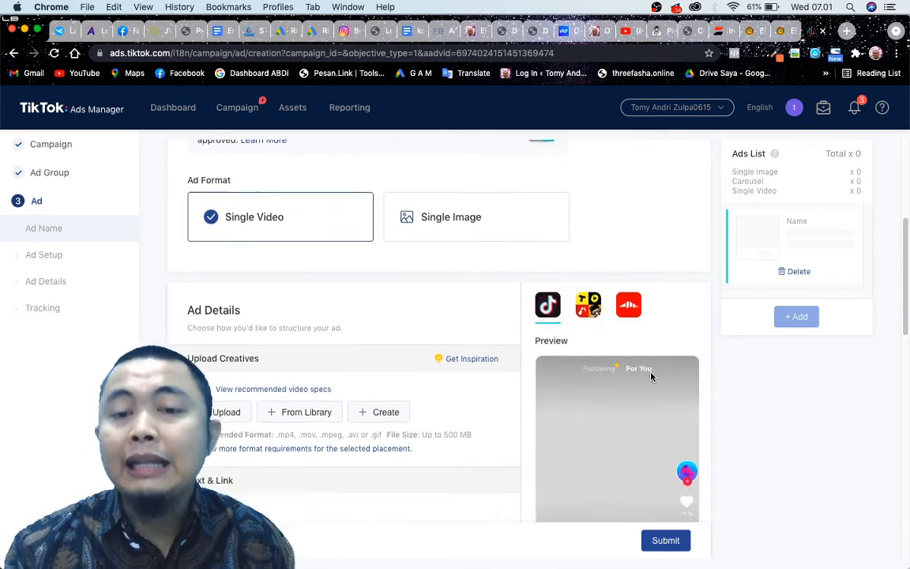
pyautogui.scroll(3, 651, 379)
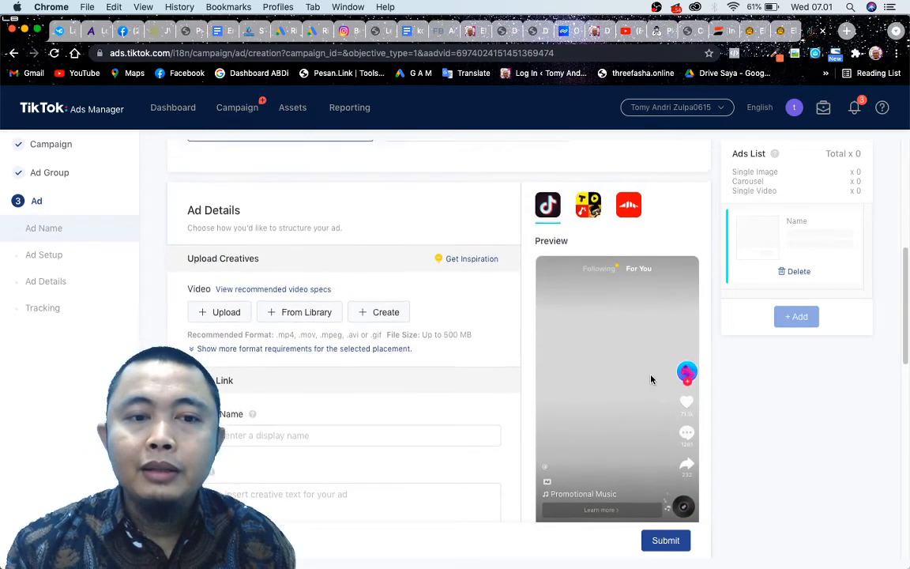
pyautogui.scroll(-3, 417, 323)
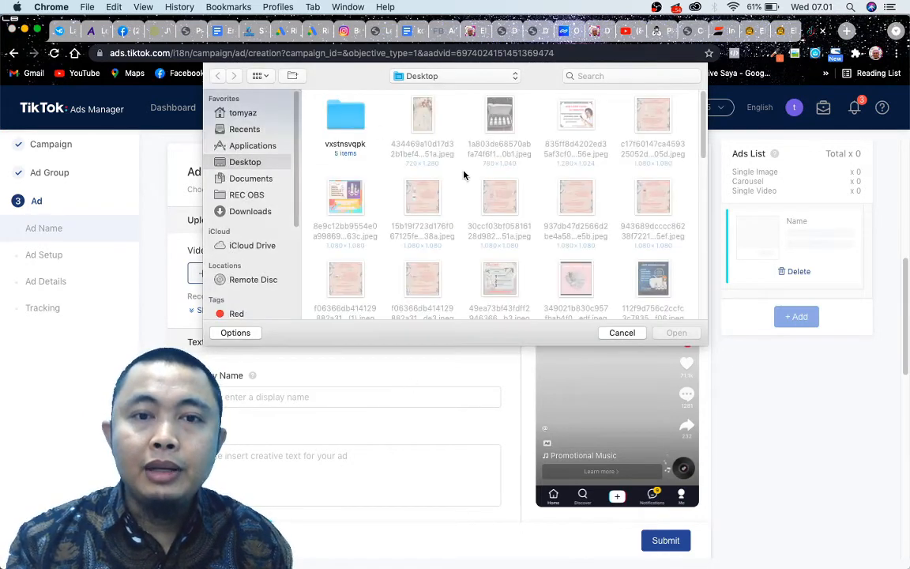
pyautogui.click(621, 333)
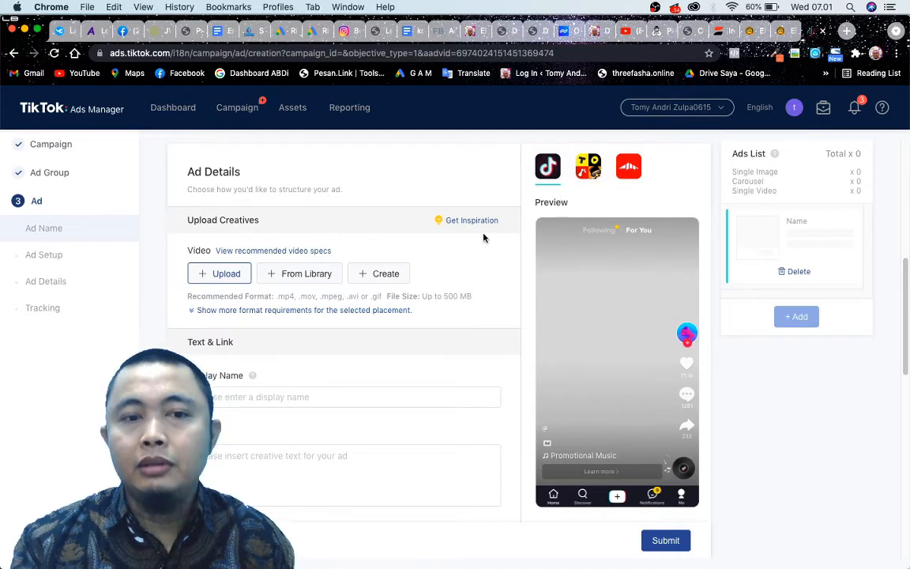
# Start a video upload for the ad creative and browse to the Telegram Desktop folder inside Downloads.
pyautogui.click(209, 282)
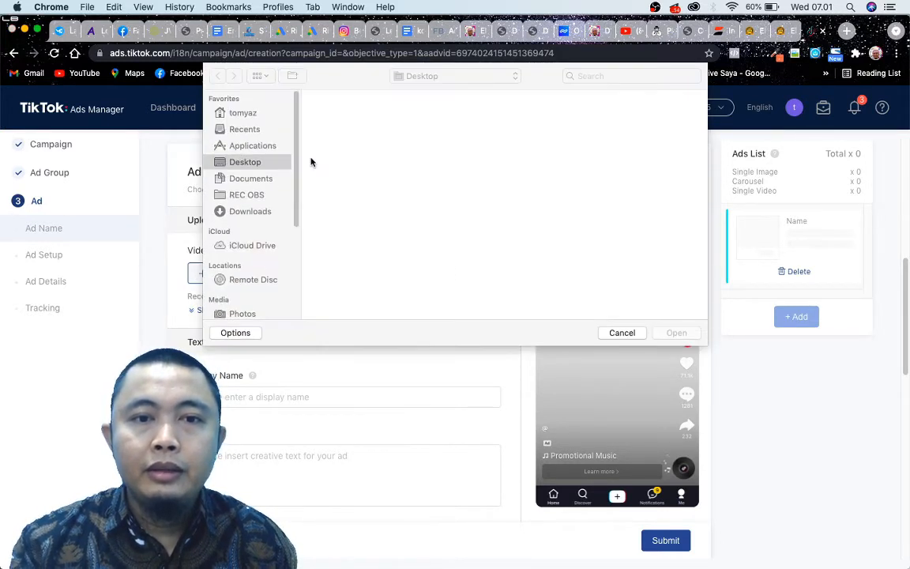
pyautogui.scroll(-5, 522, 256)
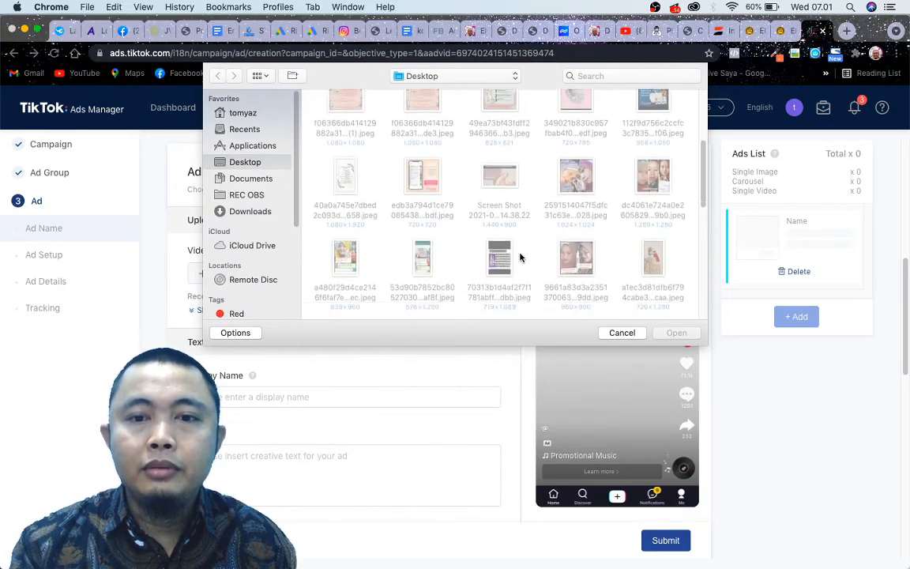
pyautogui.scroll(-3, 474, 257)
pyautogui.scroll(-3, 348, 241)
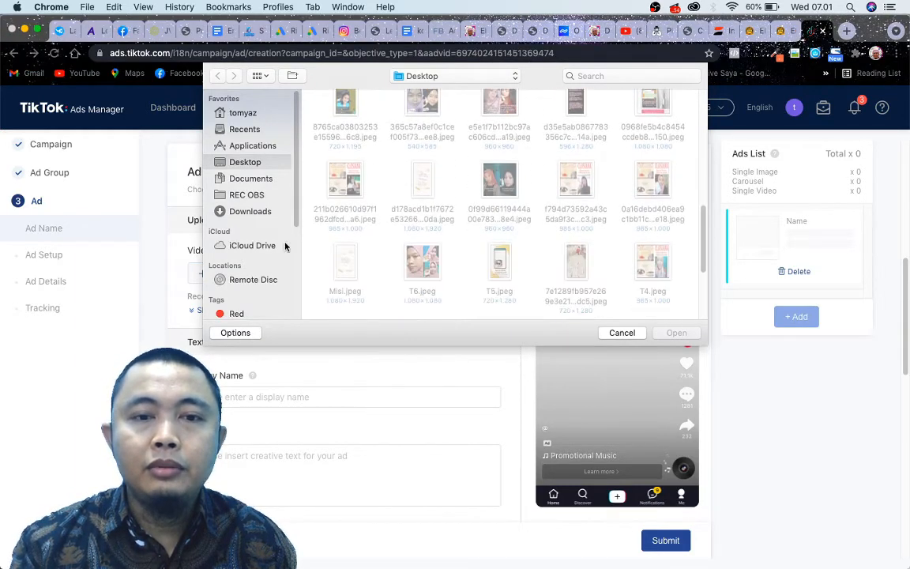
pyautogui.click(247, 211)
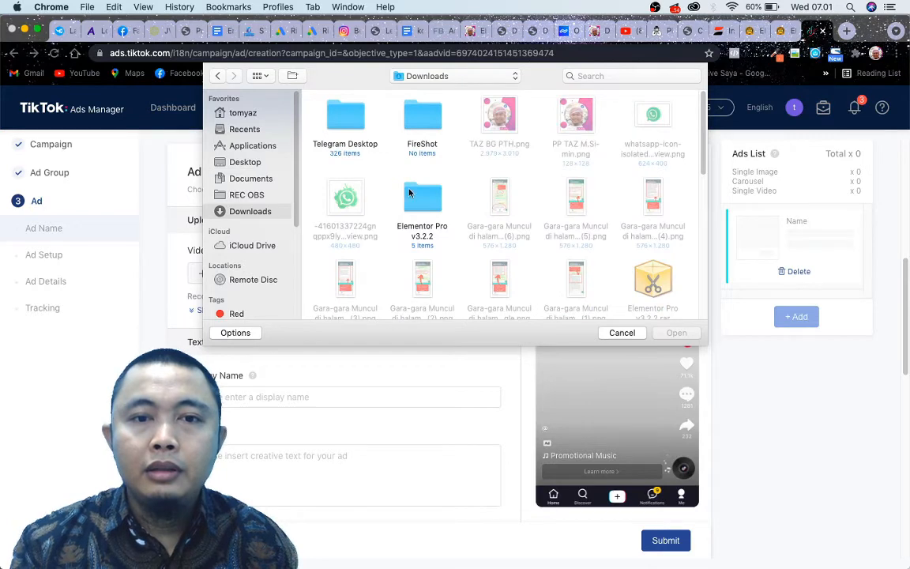
pyautogui.scroll(-1, 464, 171)
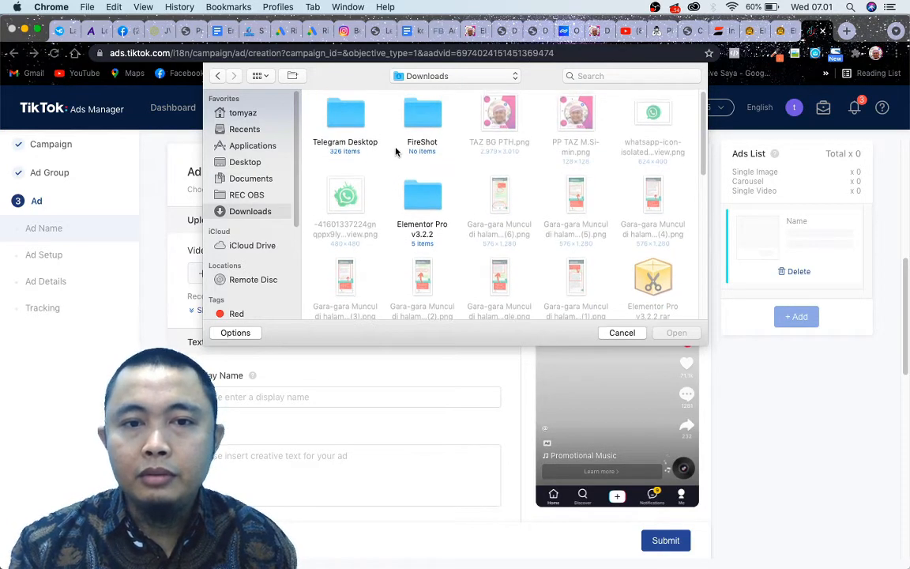
pyautogui.doubleClick(353, 147)
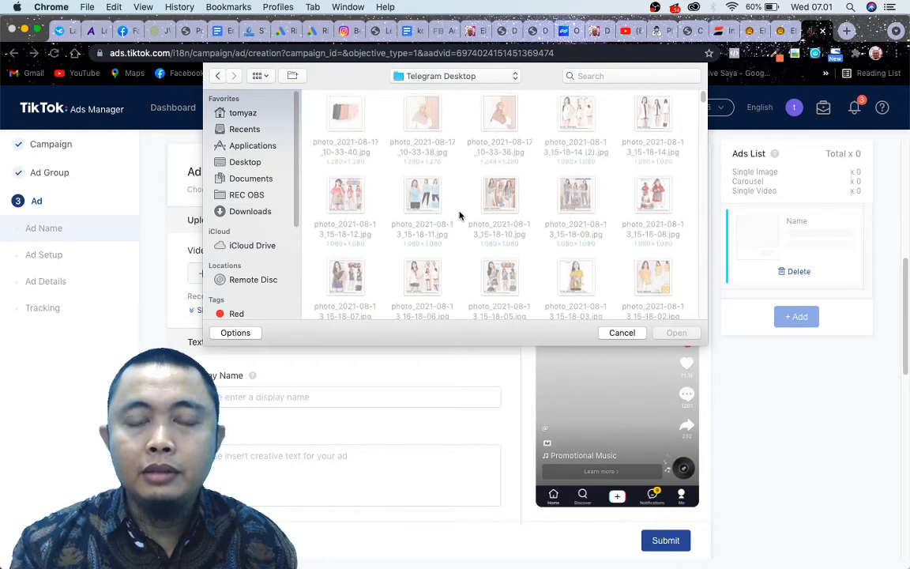
# Upload REWARD 10.mp4 from the Telegram Desktop folder as the ad's video and confirm the finished upload.
pyautogui.scroll(-2, 459, 214)
pyautogui.scroll(-10, 459, 215)
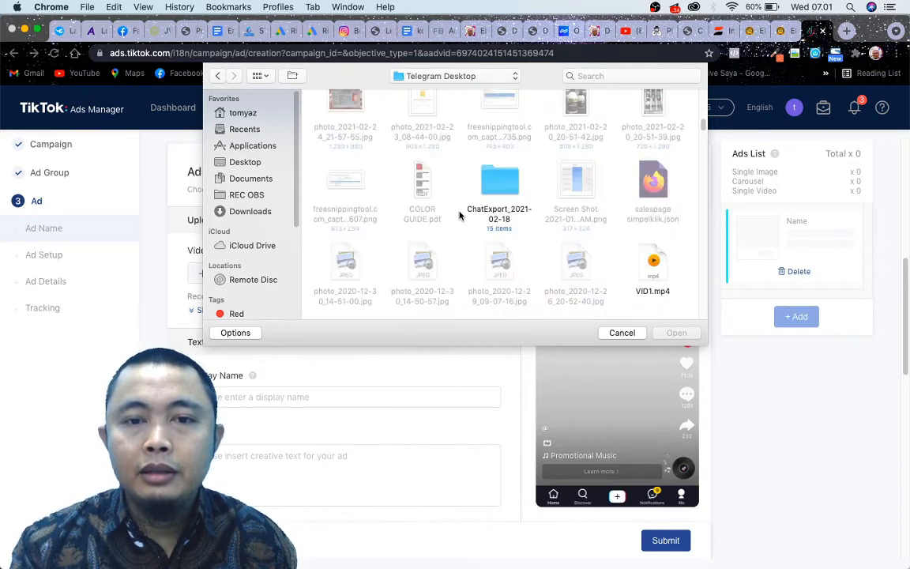
pyautogui.scroll(-10, 459, 215)
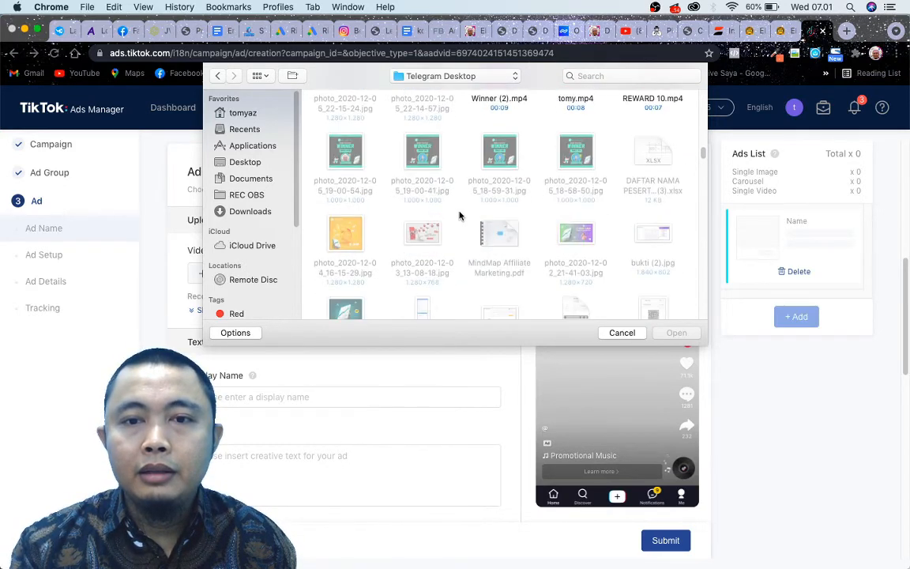
pyautogui.scroll(3, 459, 215)
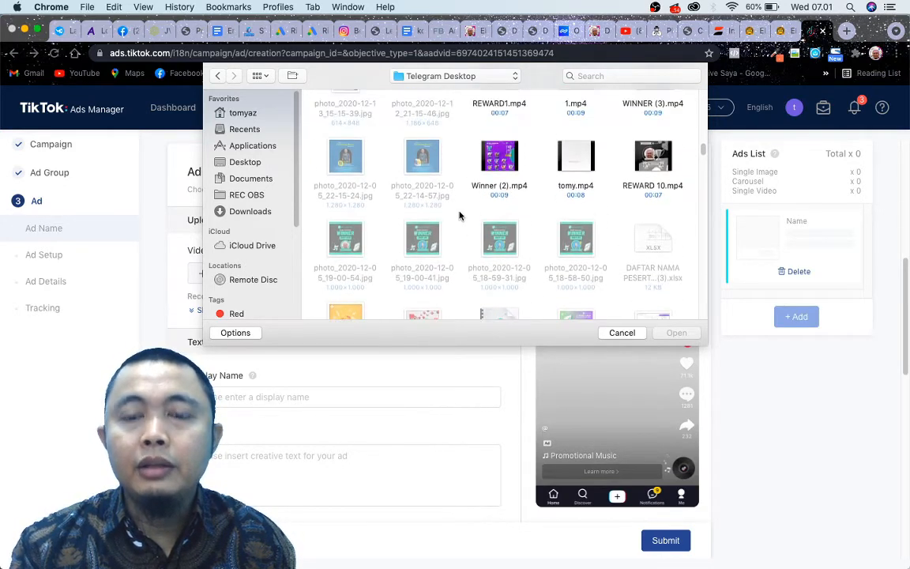
pyautogui.doubleClick(653, 186)
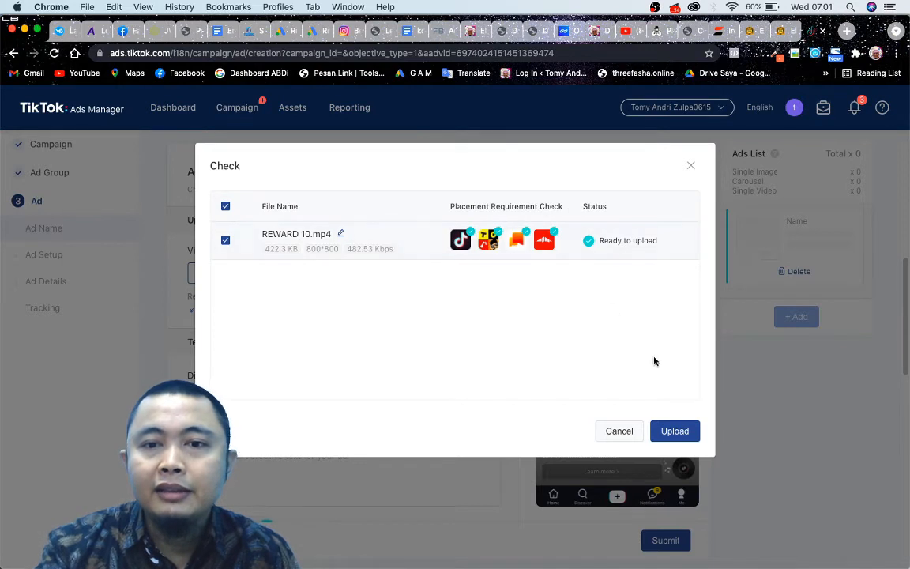
pyautogui.click(675, 431)
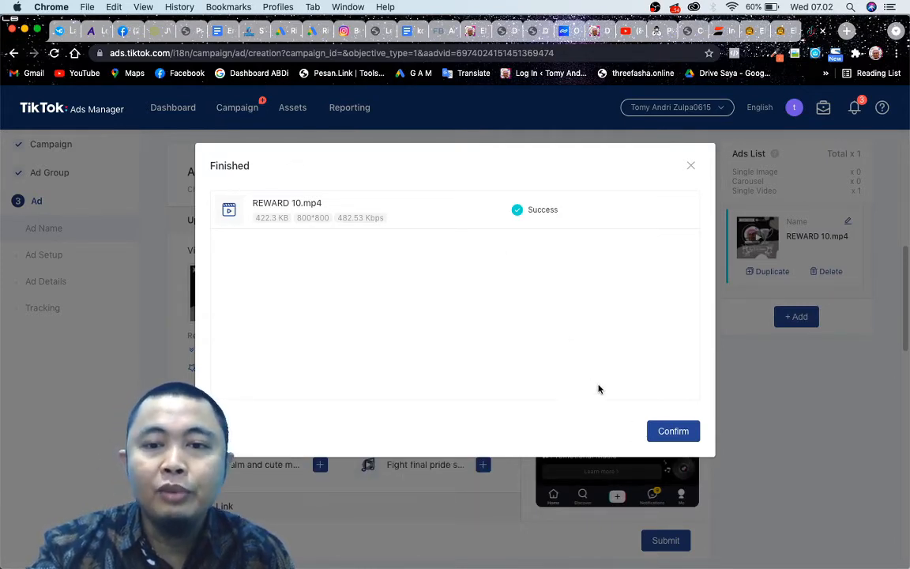
pyautogui.click(671, 433)
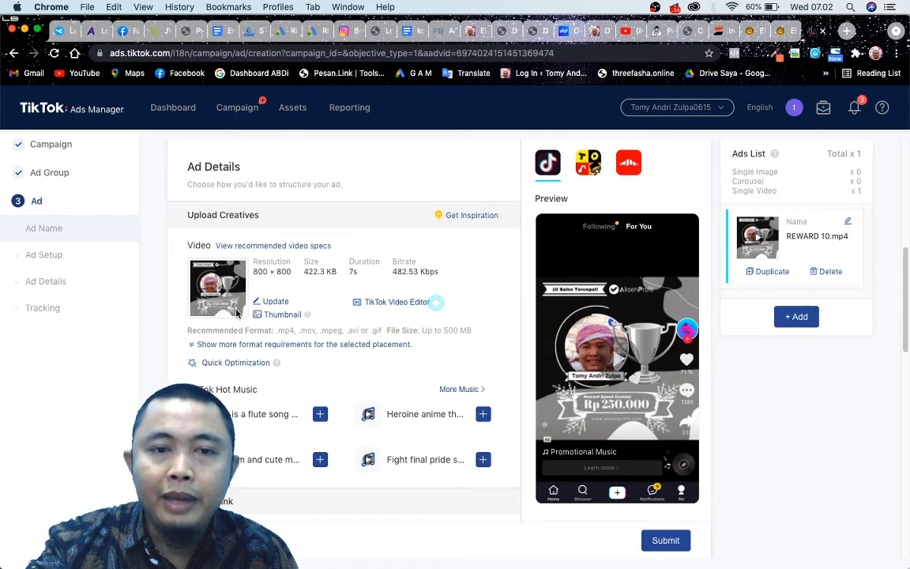
# Look over the uploaded video's preview and suggested music, and enter the advertiser's full name as the ad's display name.
pyautogui.scroll(-5, 445, 412)
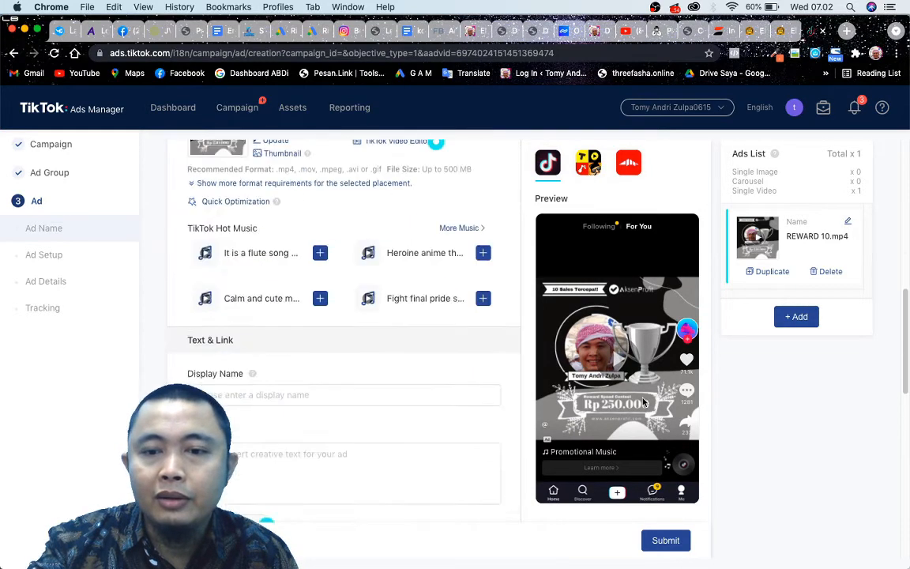
pyautogui.scroll(4, 434, 409)
pyautogui.scroll(1, 434, 409)
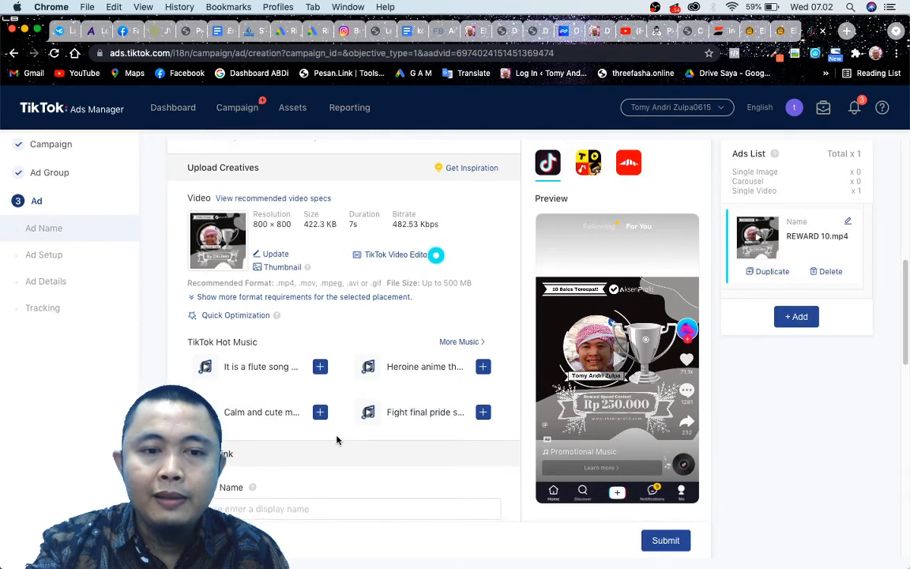
pyautogui.scroll(-3, 332, 441)
pyautogui.scroll(4, 264, 417)
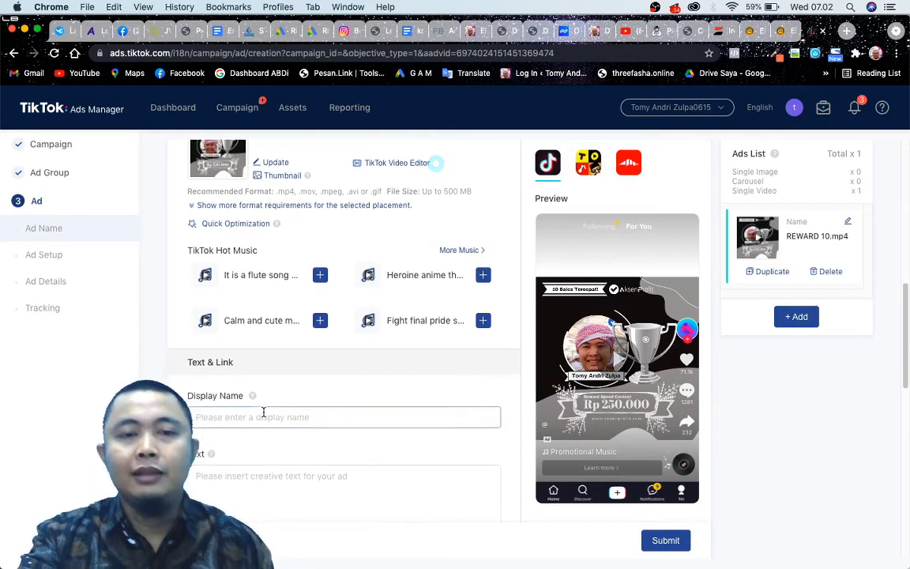
pyautogui.scroll(-5, 265, 417)
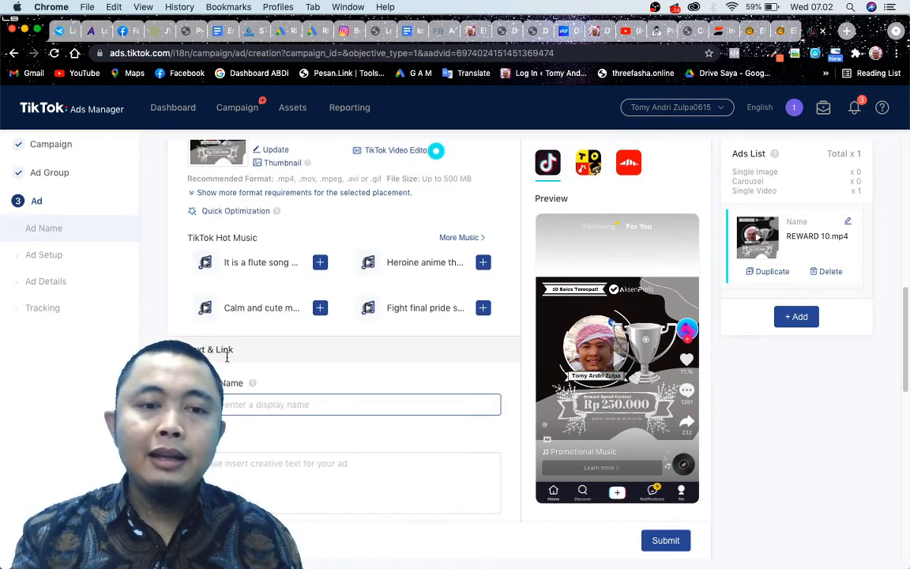
pyautogui.click(237, 406)
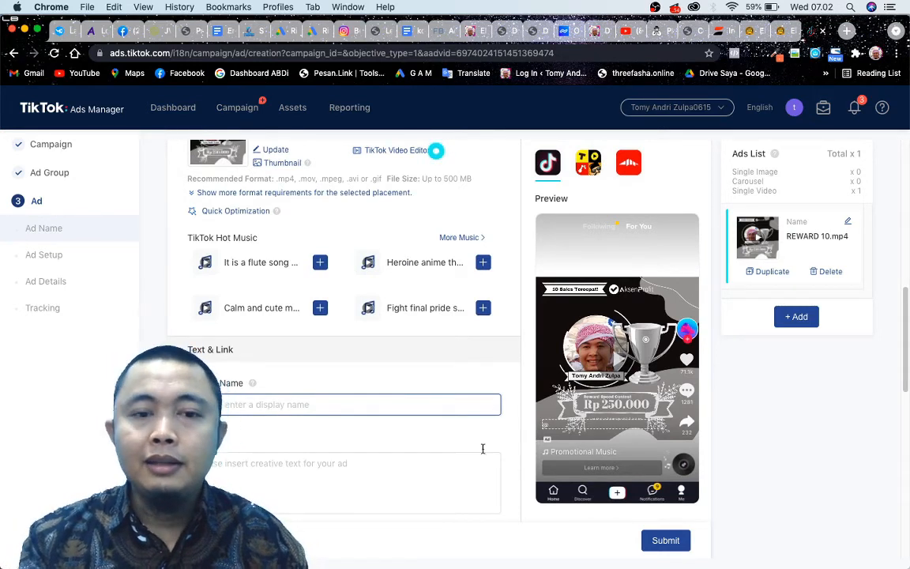
pyautogui.click(306, 388)
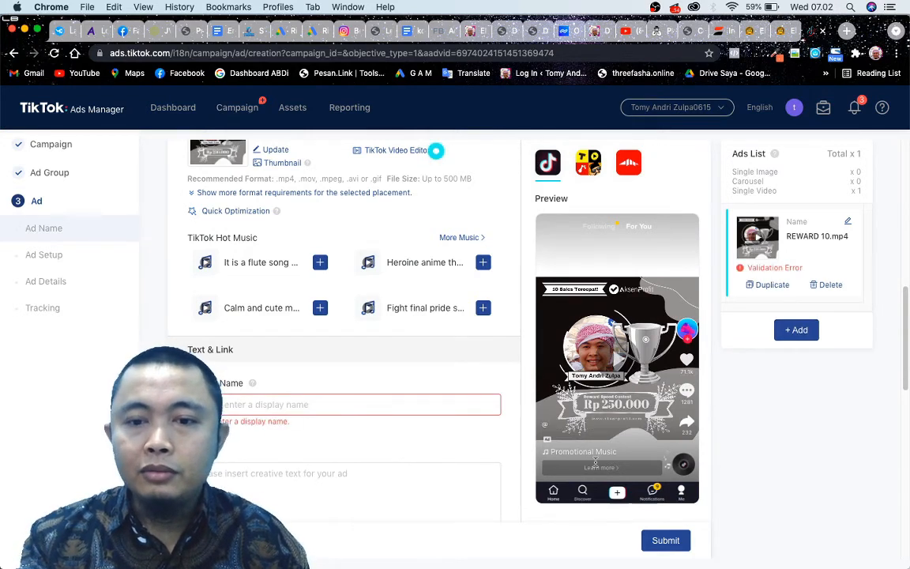
pyautogui.click(302, 405)
pyautogui.write('Tomy An')
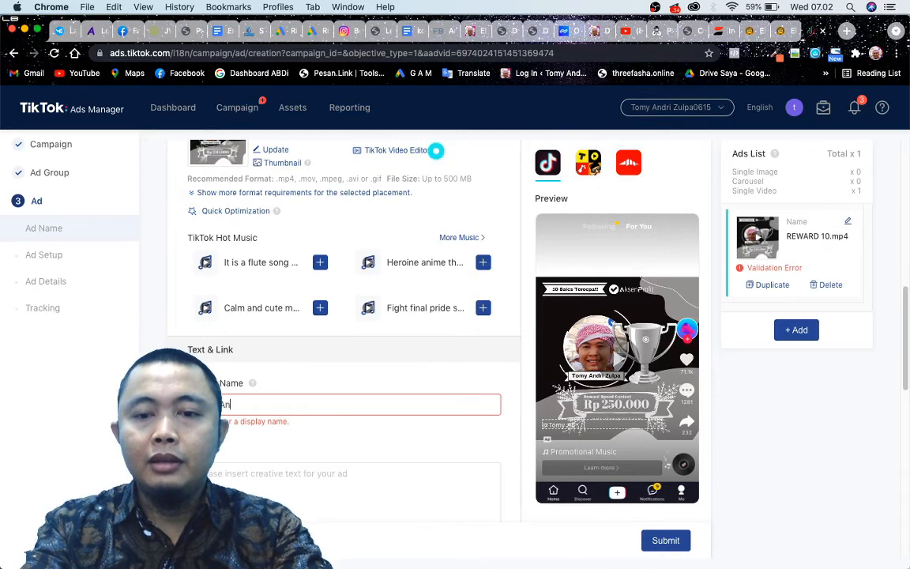
pyautogui.write('dri Zulpa')
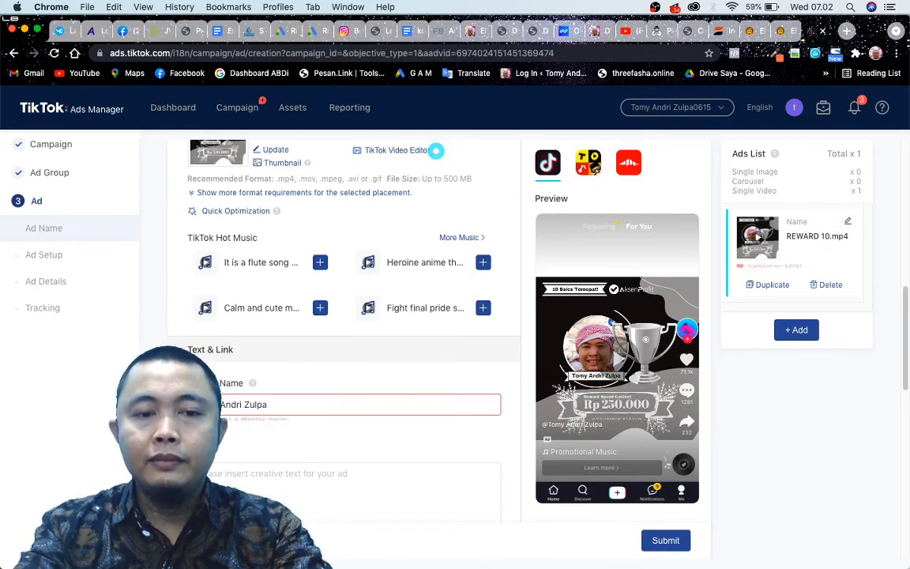
pyautogui.press('Tab')
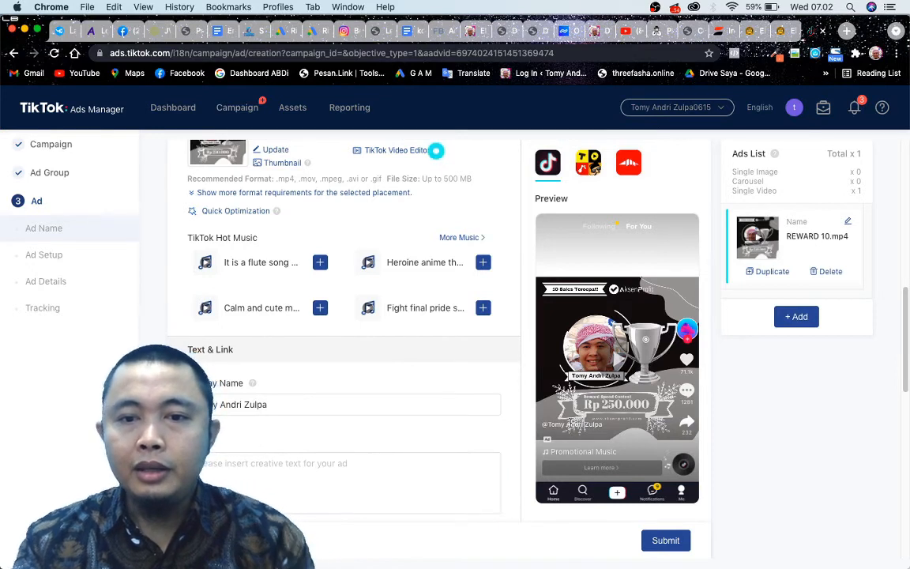
# Write the ad text "Silahkan klik tombol learn more" and check the guidance for the text field.
pyautogui.click(287, 474)
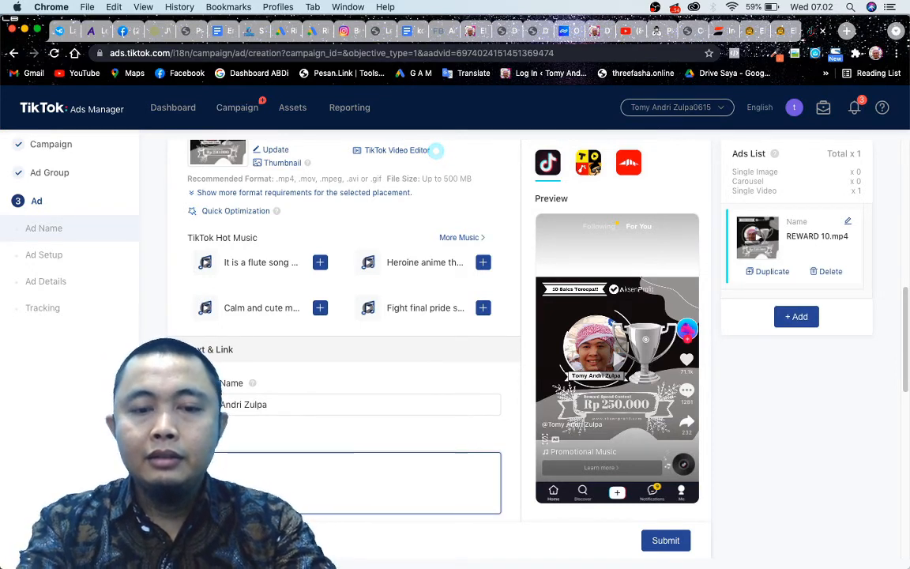
pyautogui.write('Silahkan kli')
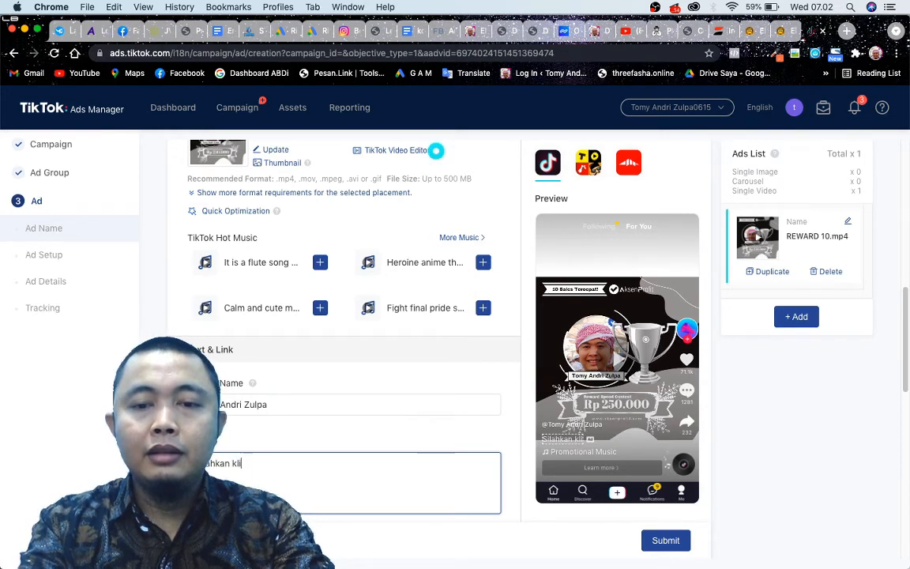
pyautogui.write('k')
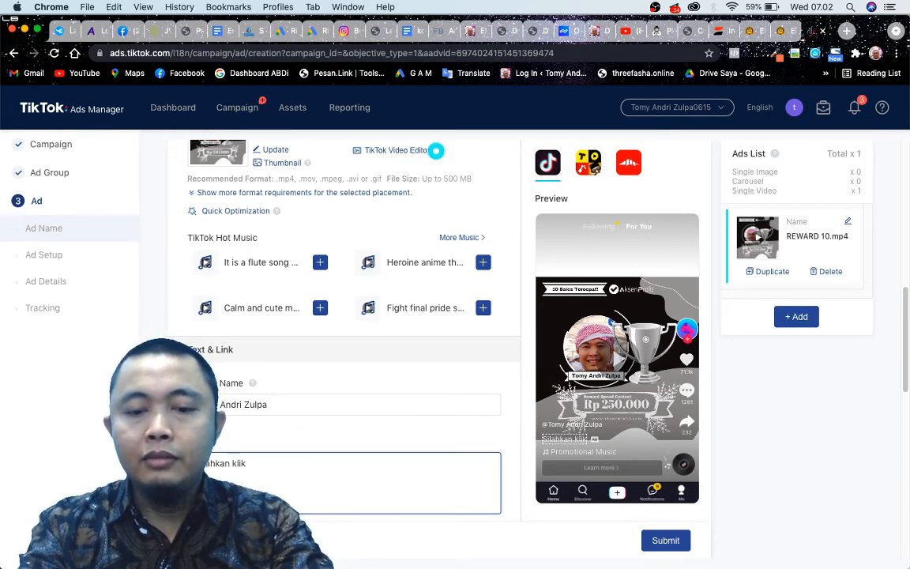
pyautogui.write(' tombol l')
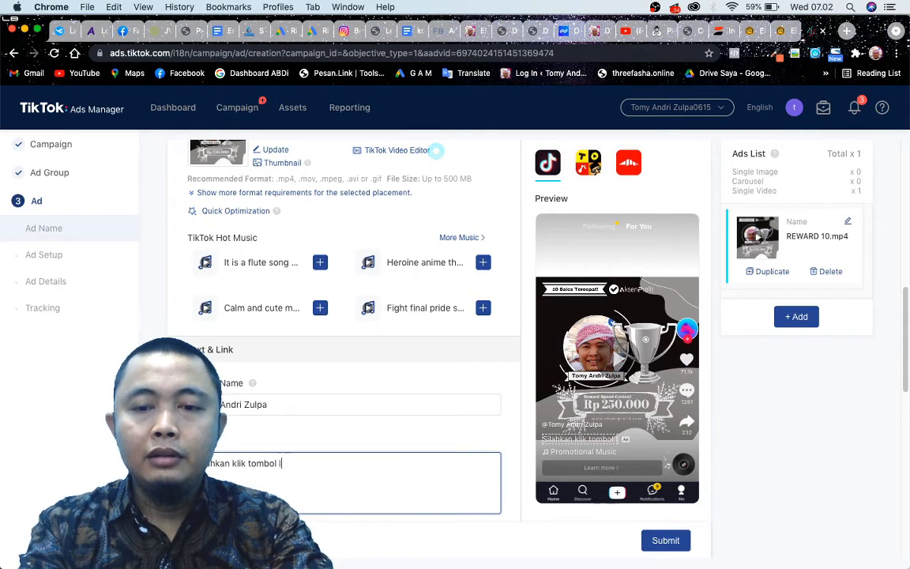
pyautogui.write('earn ')
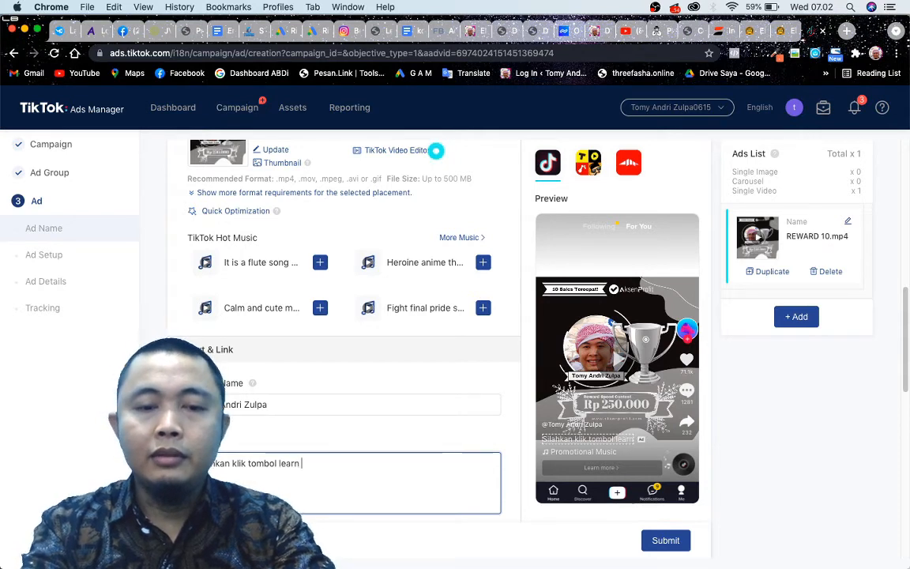
pyautogui.write('mo')
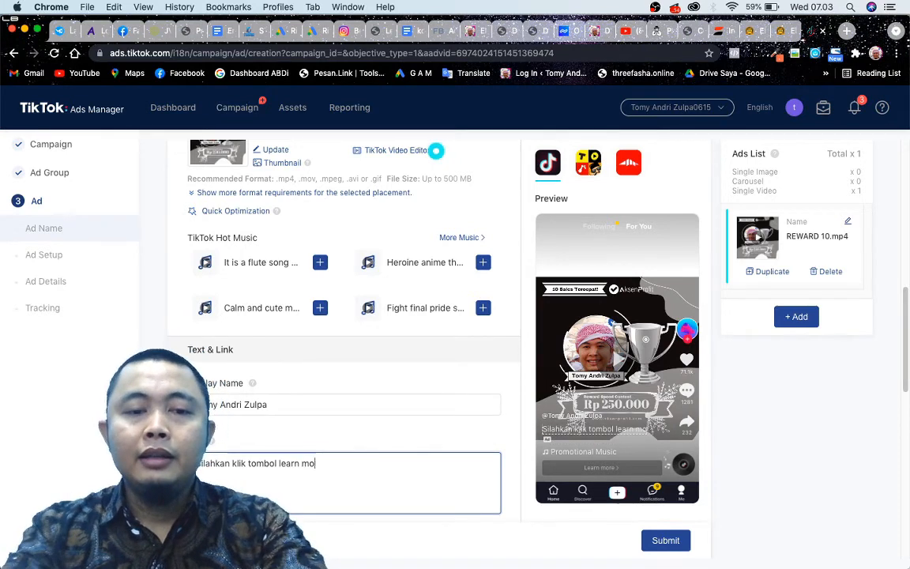
pyautogui.write('re')
pyautogui.scroll(-6, 343, 496)
pyautogui.scroll(4, 343, 496)
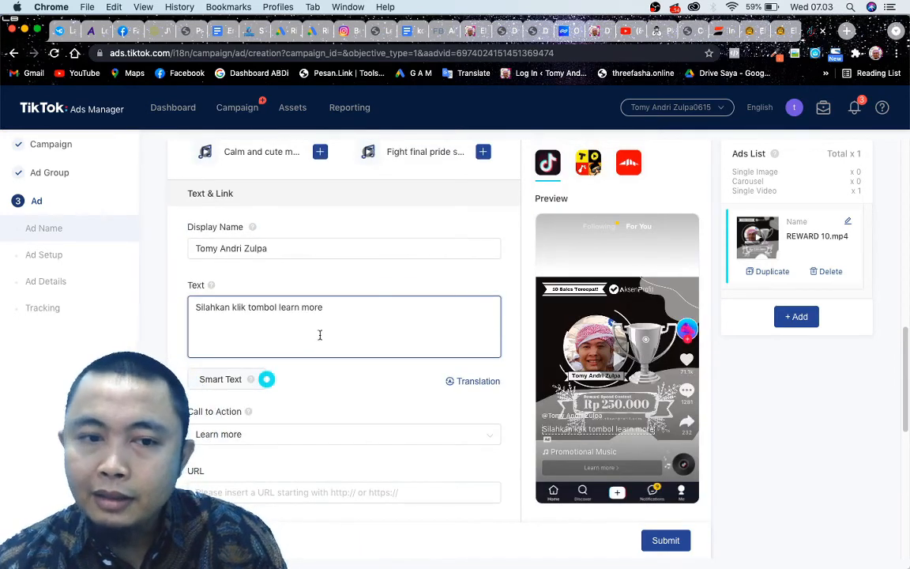
pyautogui.moveTo(213, 285)
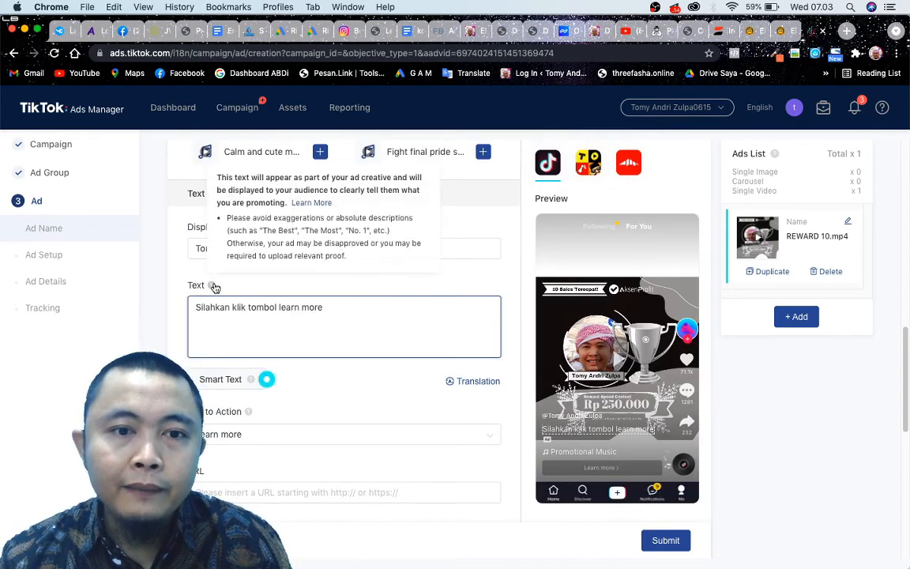
pyautogui.doubleClick(367, 318)
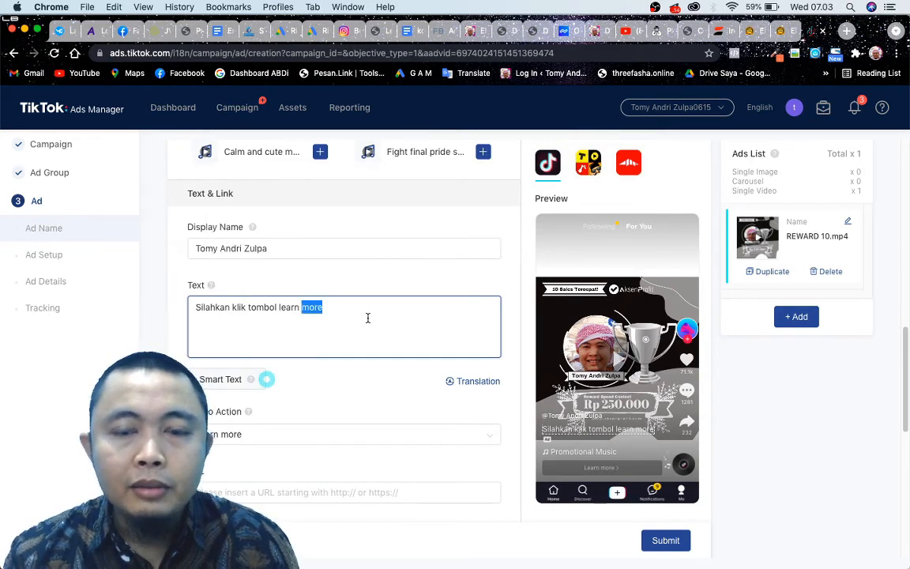
pyautogui.click(327, 348)
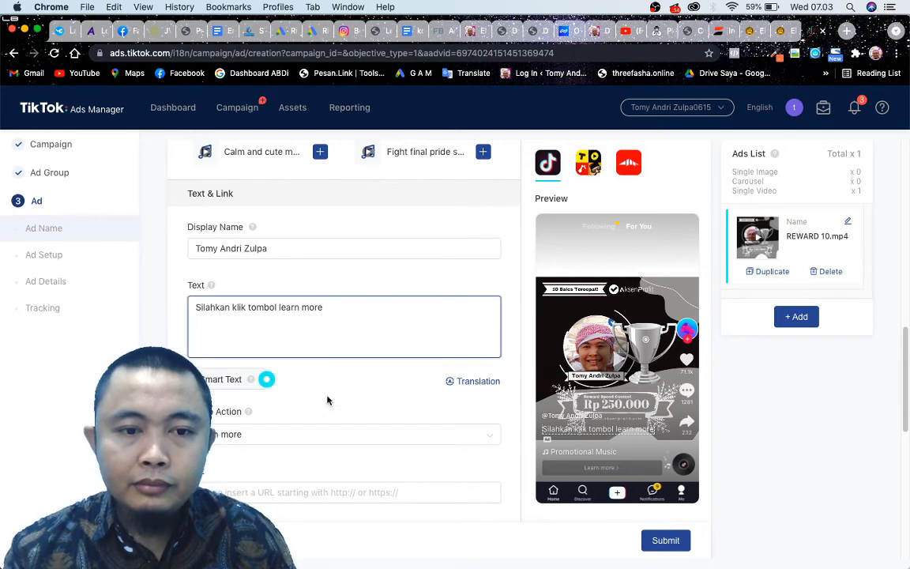
# Review the available call-to-action options and keep Learn more for the ad.
pyautogui.scroll(-1, 291, 416)
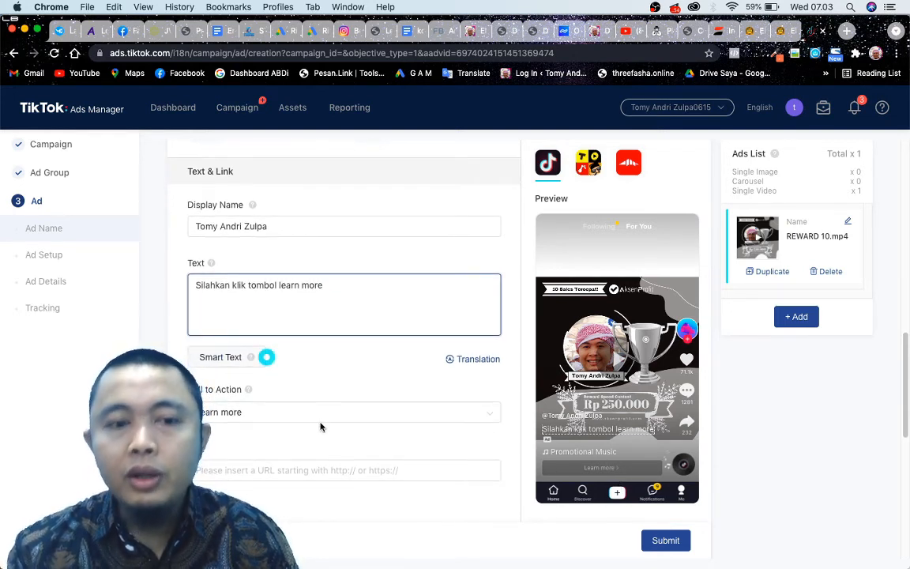
pyautogui.click(310, 419)
pyautogui.scroll(-3, 294, 425)
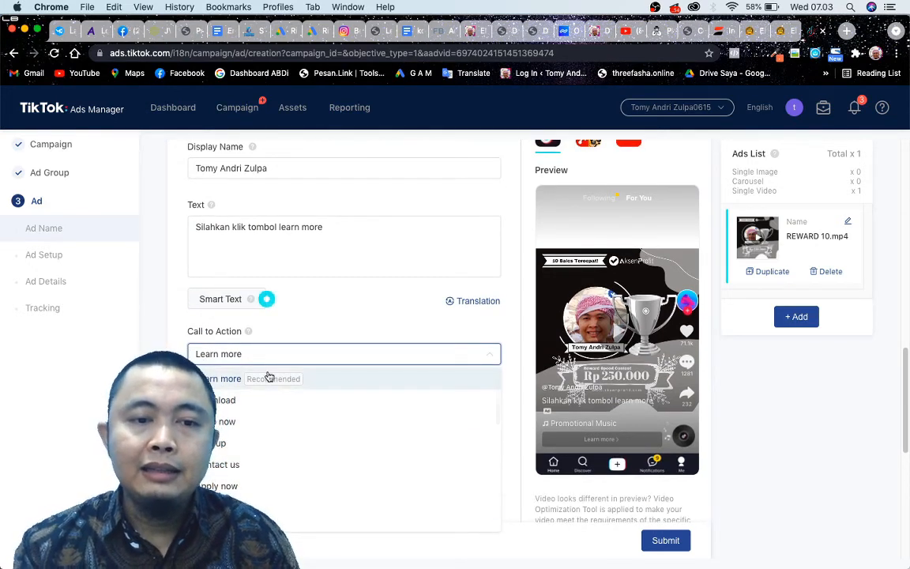
pyautogui.click(354, 323)
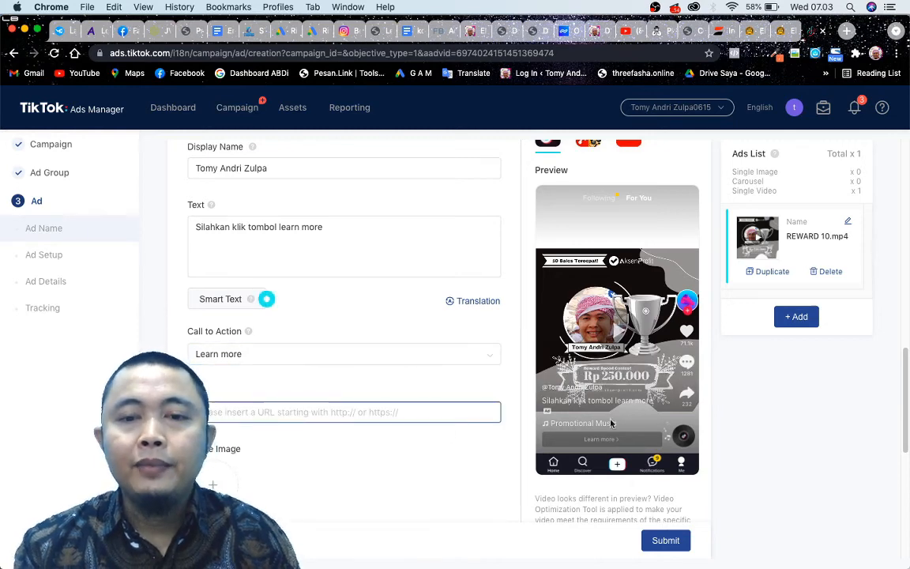
pyautogui.click(298, 412)
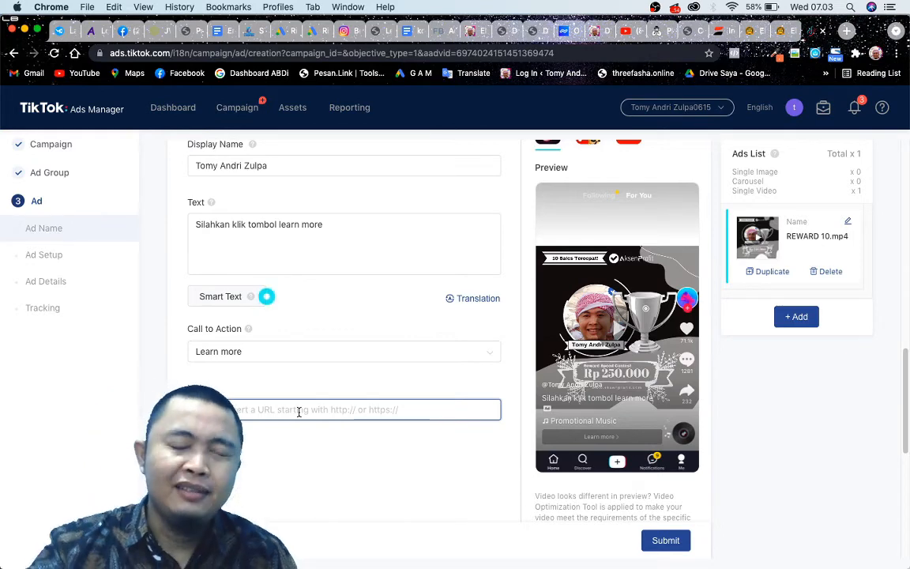
pyautogui.scroll(-1, 299, 412)
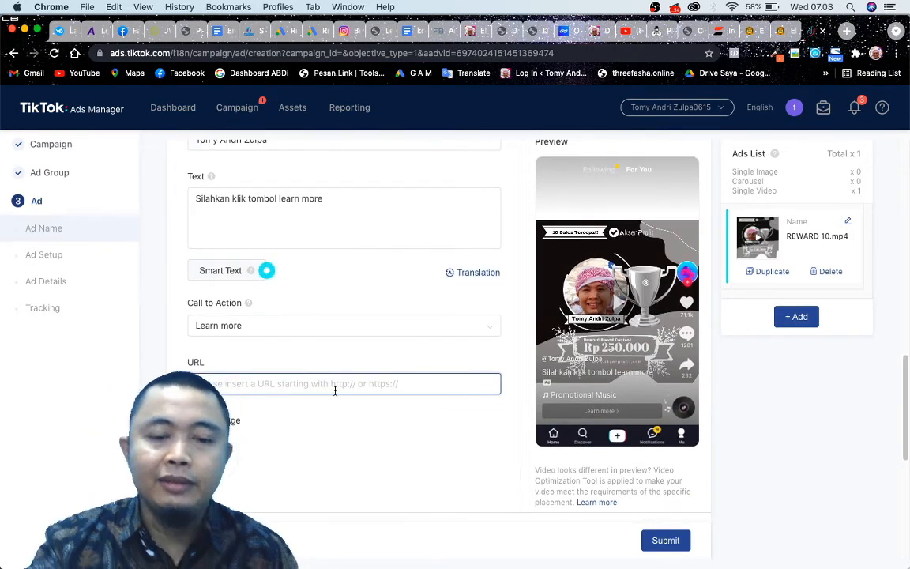
pyautogui.write('http')
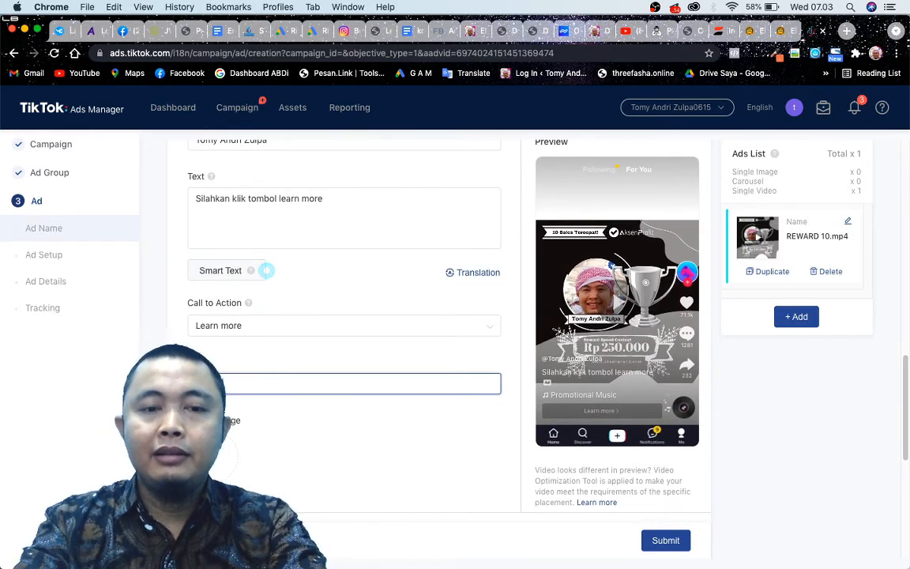
pyautogui.write('s://jasawebla')
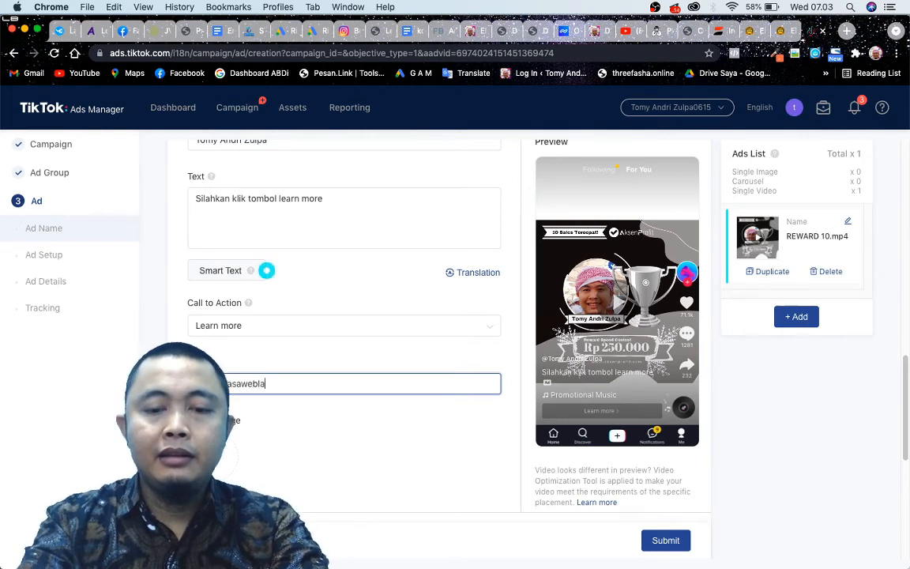
pyautogui.write('ris.com')
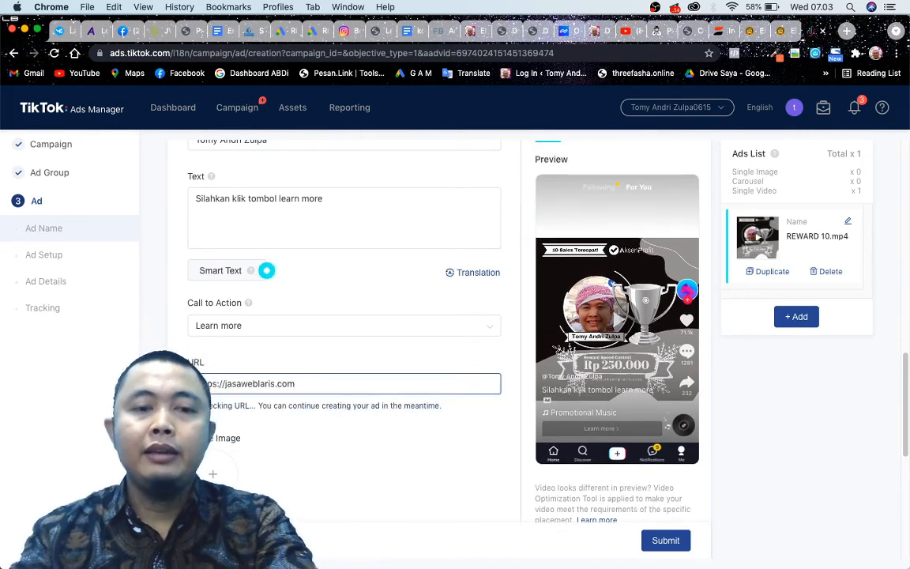
pyautogui.click(306, 487)
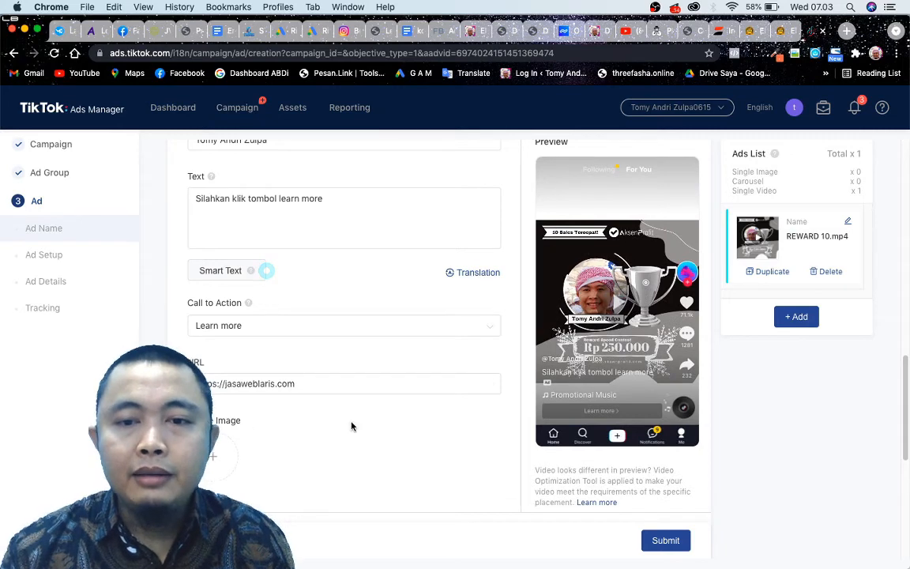
# Upload the suit portrait with the blue background from the Telegram Desktop folder as the profile image, submit its crop and check the preview.
pyautogui.scroll(-1, 351, 427)
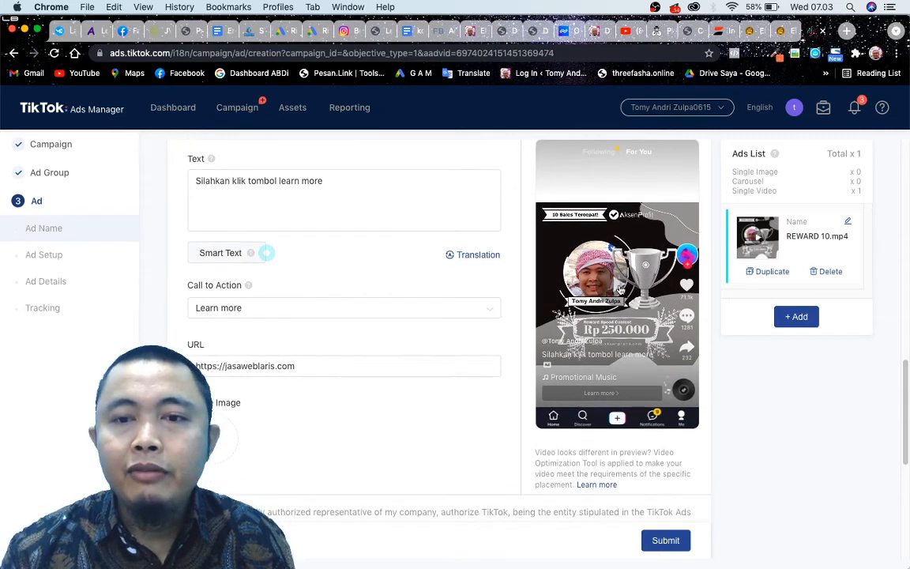
pyautogui.click(215, 439)
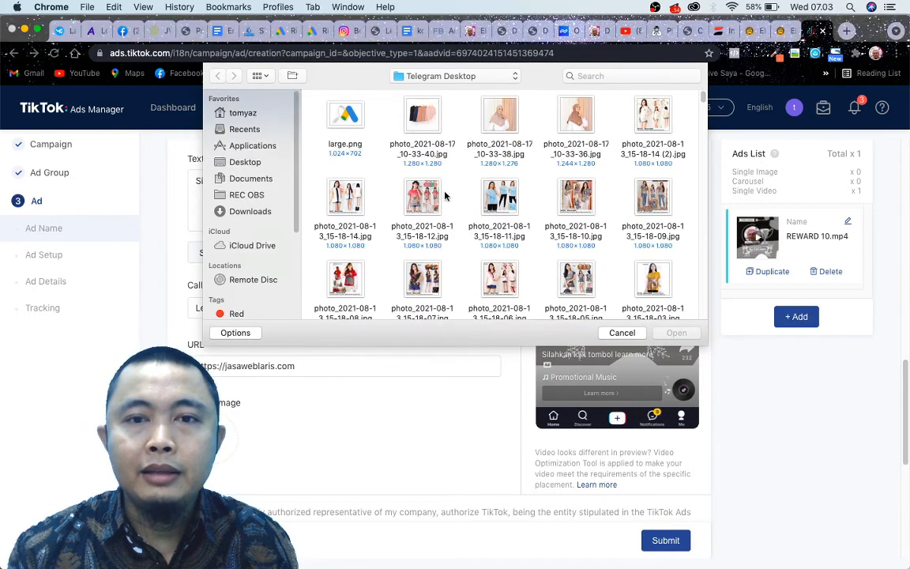
pyautogui.scroll(-5, 427, 205)
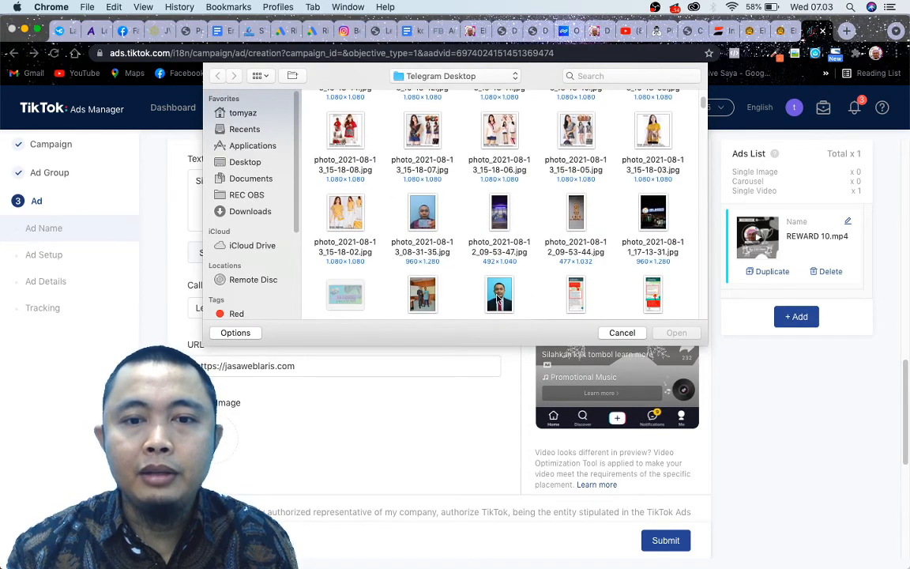
pyautogui.doubleClick(505, 303)
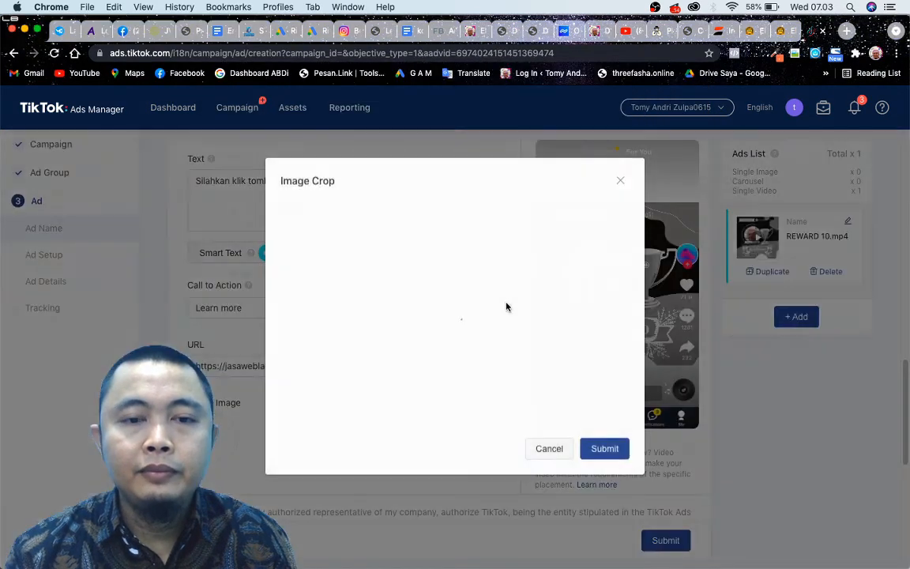
pyautogui.click(612, 450)
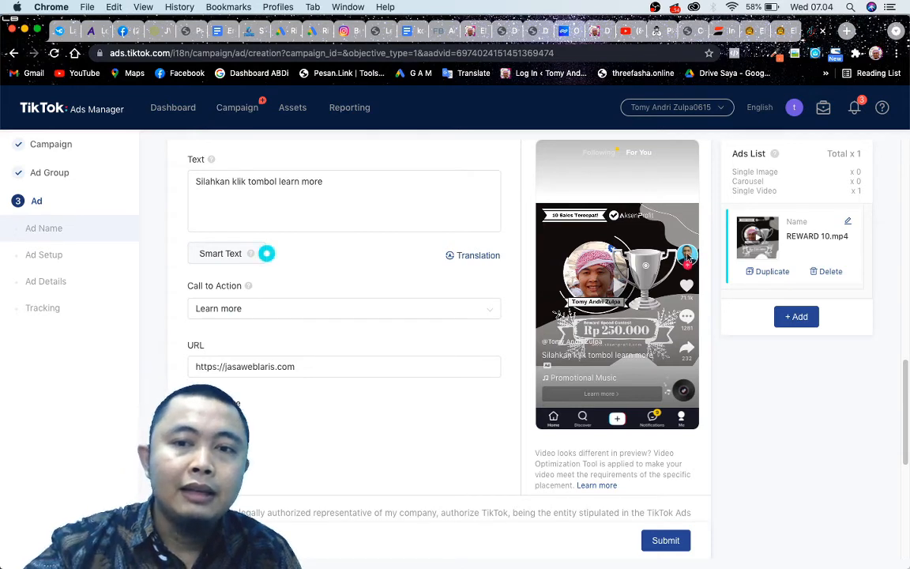
pyautogui.scroll(-2, 474, 300)
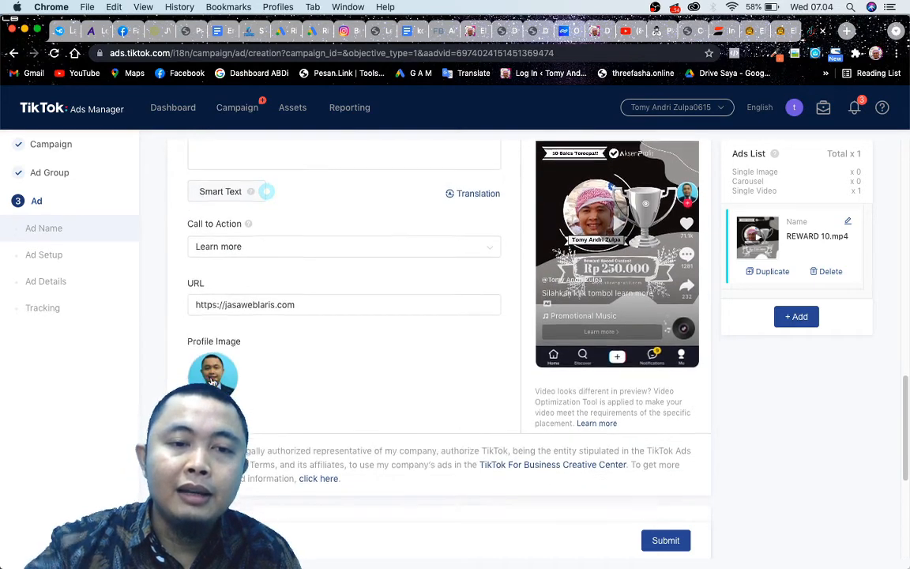
pyautogui.scroll(2, 475, 300)
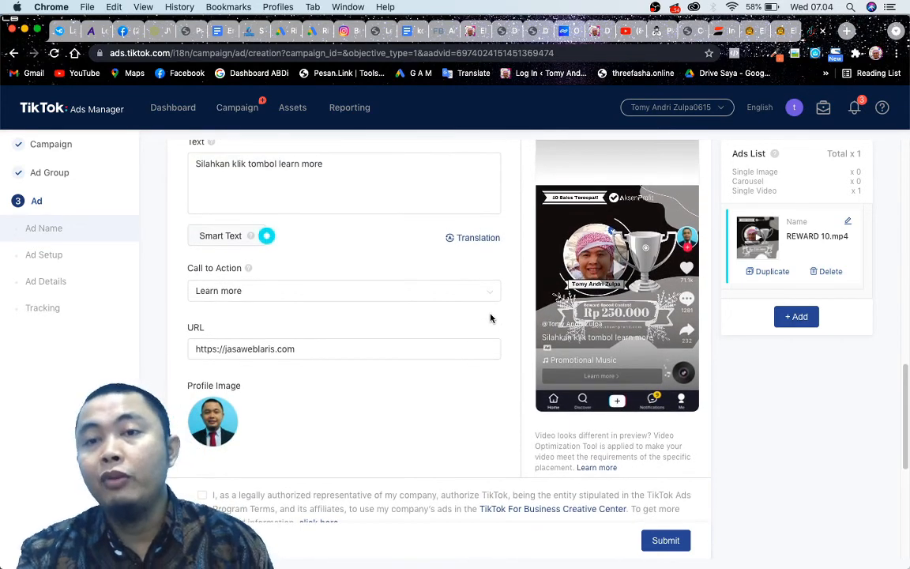
# Review the pixel and third-party tracking settings without filling them in, and submit the ad.
pyautogui.scroll(-6, 458, 361)
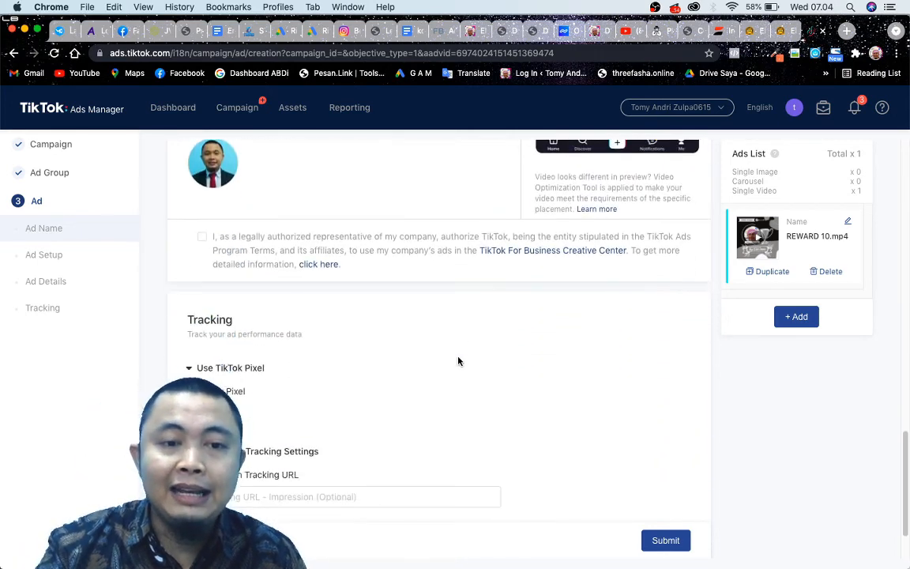
pyautogui.scroll(-1, 458, 361)
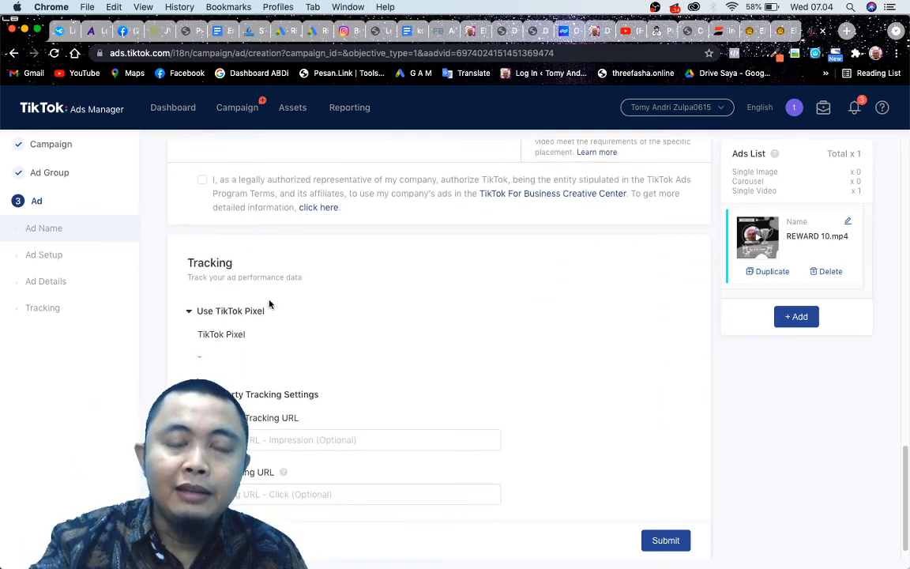
pyautogui.scroll(-1, 276, 309)
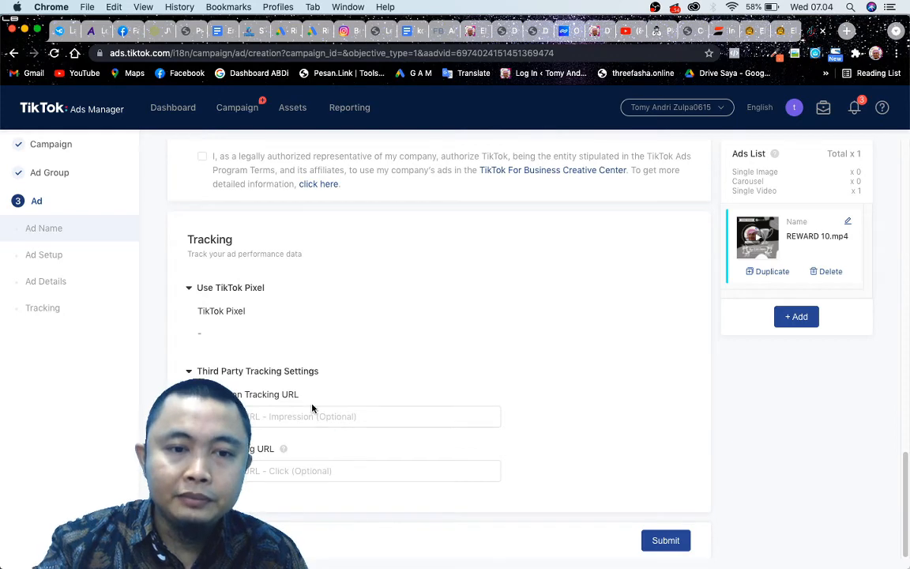
pyautogui.scroll(15, 469, 433)
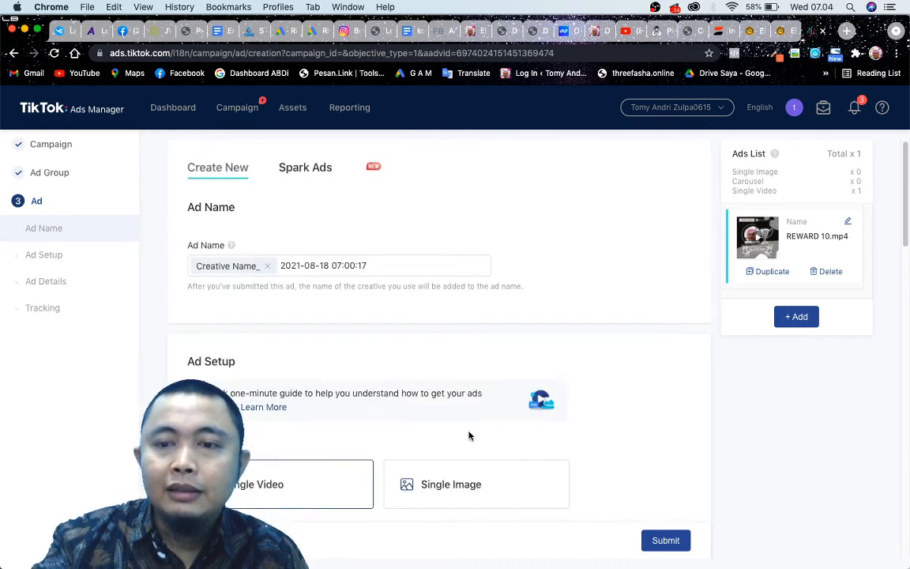
pyautogui.scroll(-15, 548, 398)
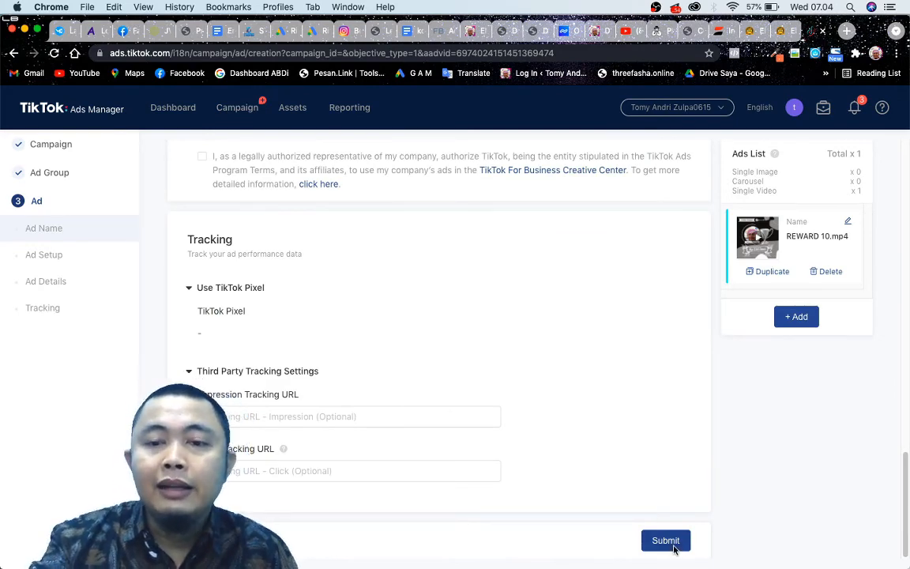
pyautogui.click(674, 547)
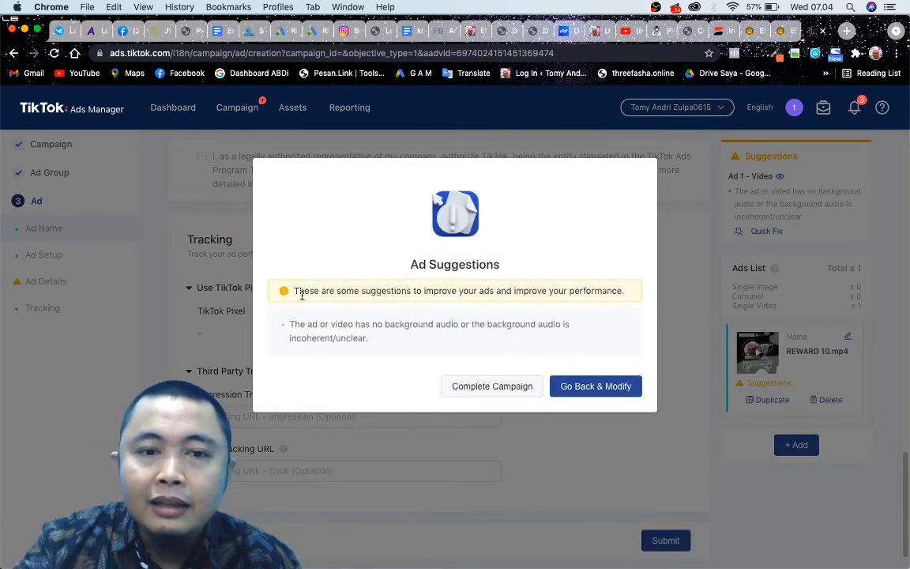
# Read the ad suggestions and go back to modify the ad instead of completing the campaign.
pyautogui.moveTo(304, 293); pyautogui.dragTo(411, 292)
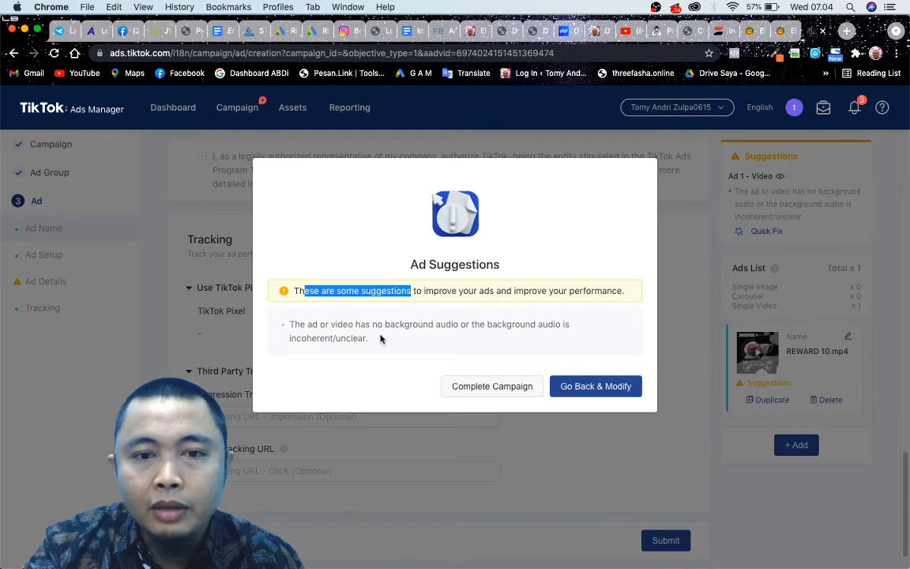
pyautogui.click(416, 353)
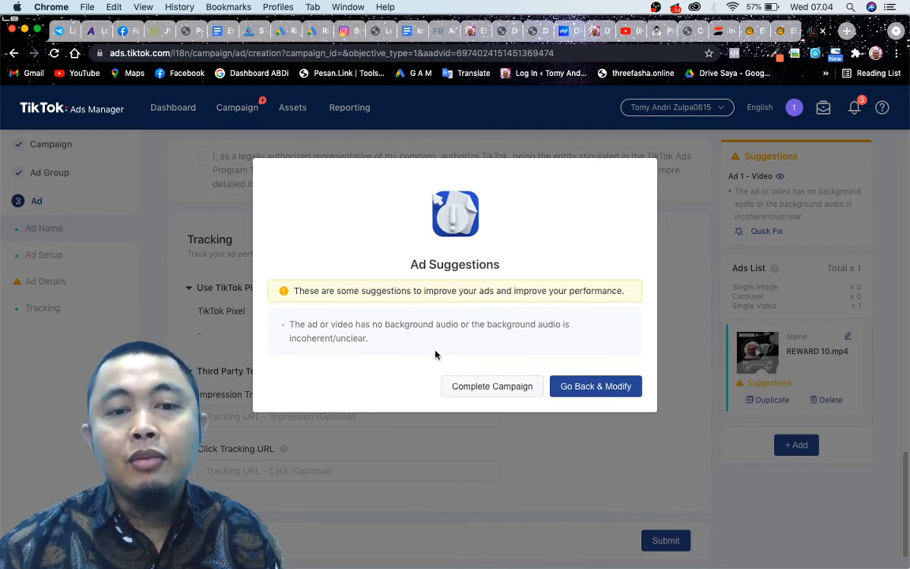
pyautogui.click(599, 389)
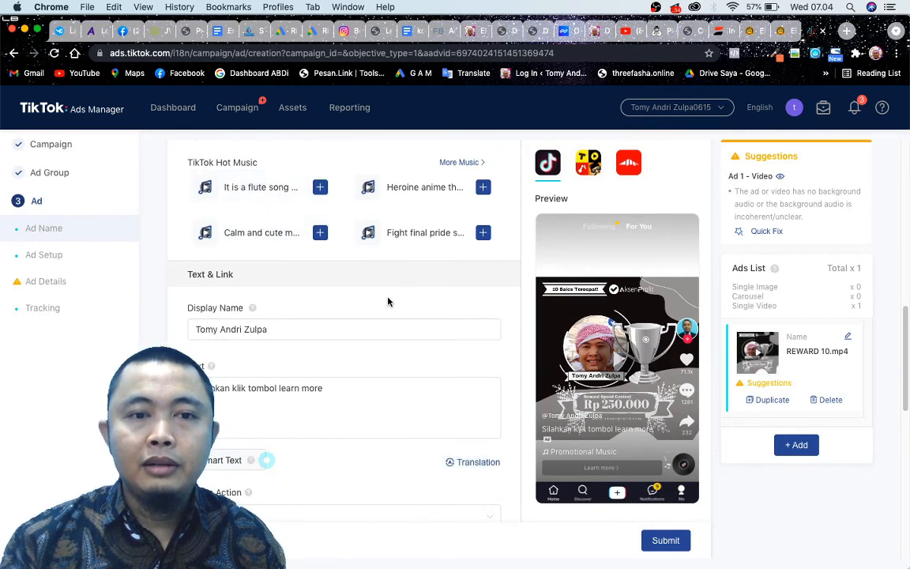
# Open the video editor from the TikTok Hot Music track "It is a flute song" and confirm the edited video for the ad.
pyautogui.click(320, 187)
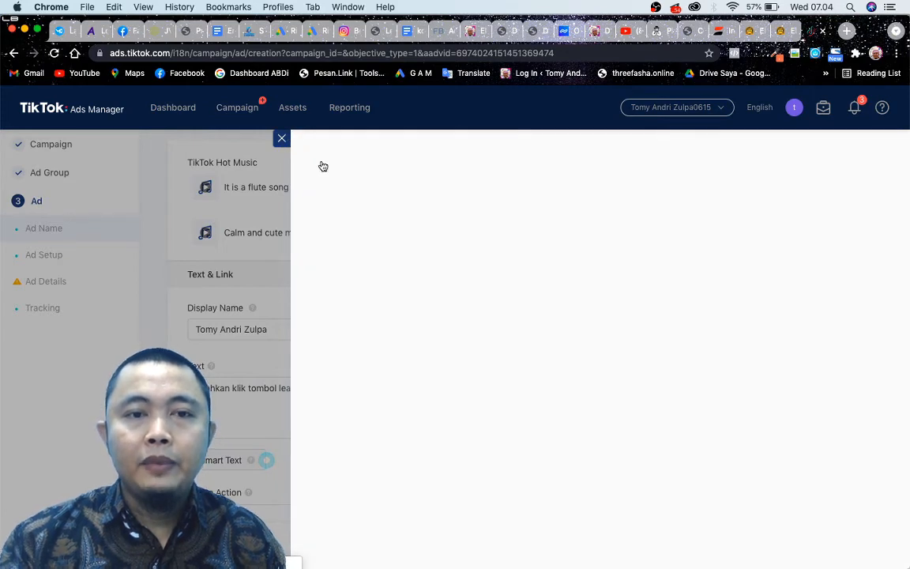
pyautogui.click(282, 140)
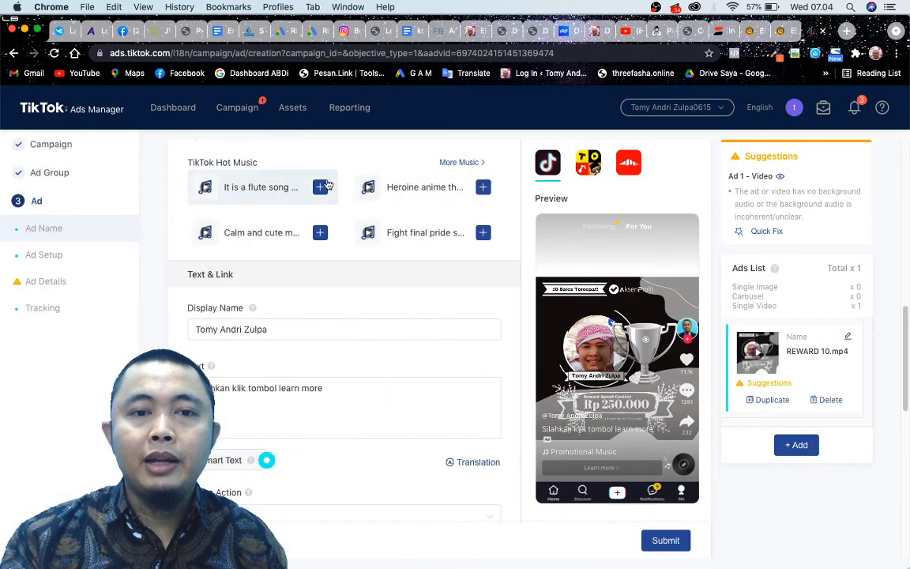
pyautogui.click(320, 187)
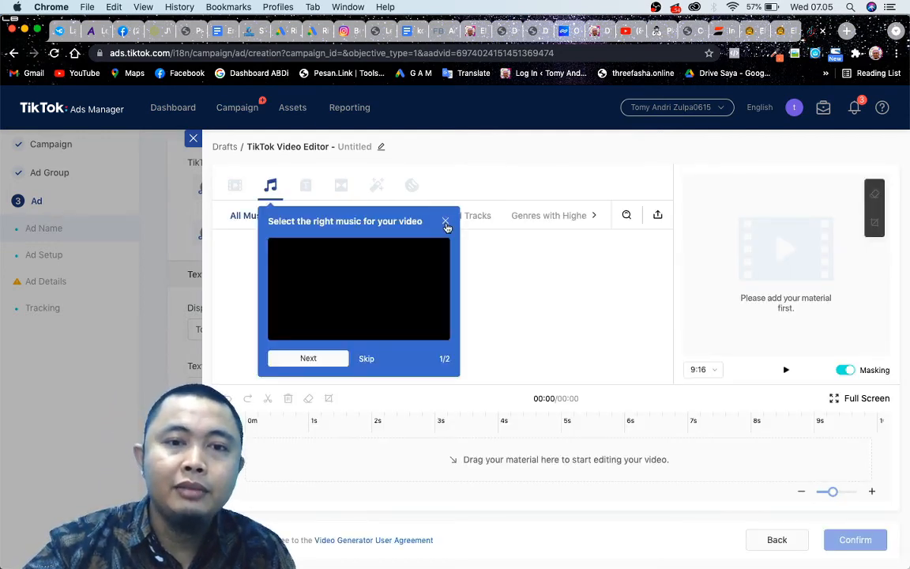
pyautogui.click(445, 223)
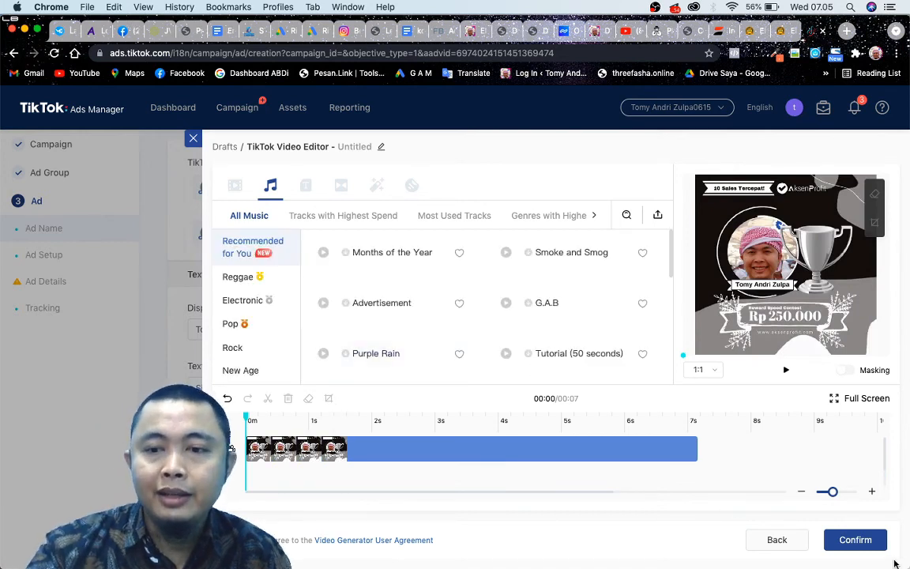
pyautogui.click(872, 543)
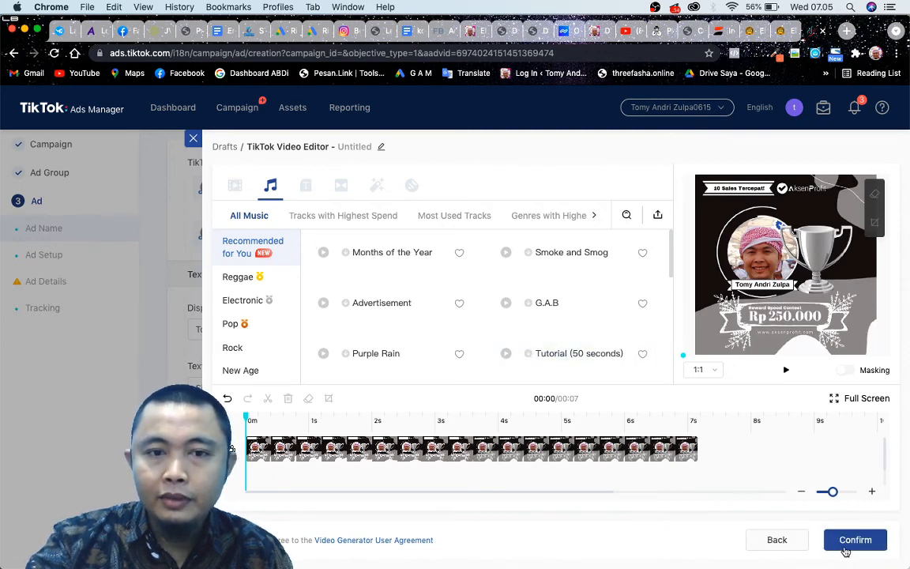
pyautogui.click(865, 542)
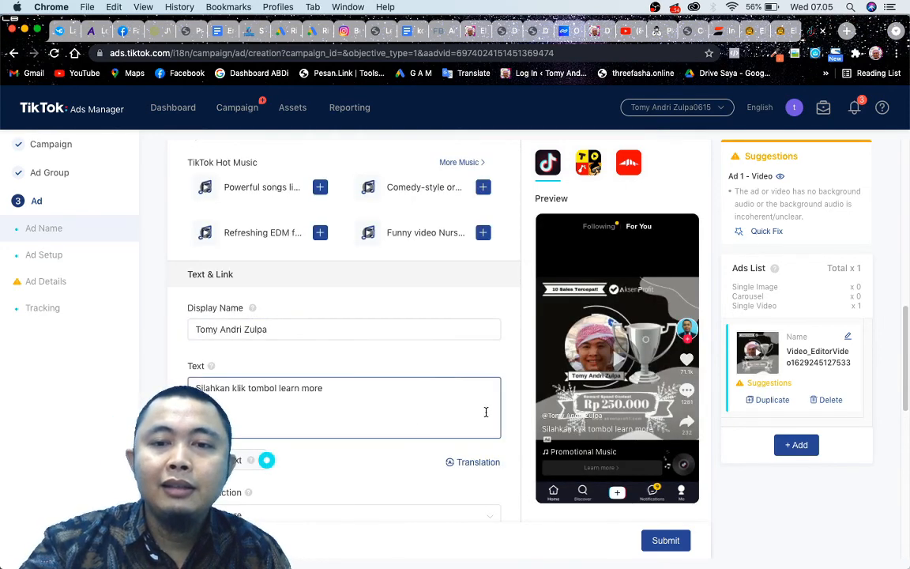
# Look over the whole ad form again, from the ad name and format down to the tracking settings.
pyautogui.scroll(15, 396, 433)
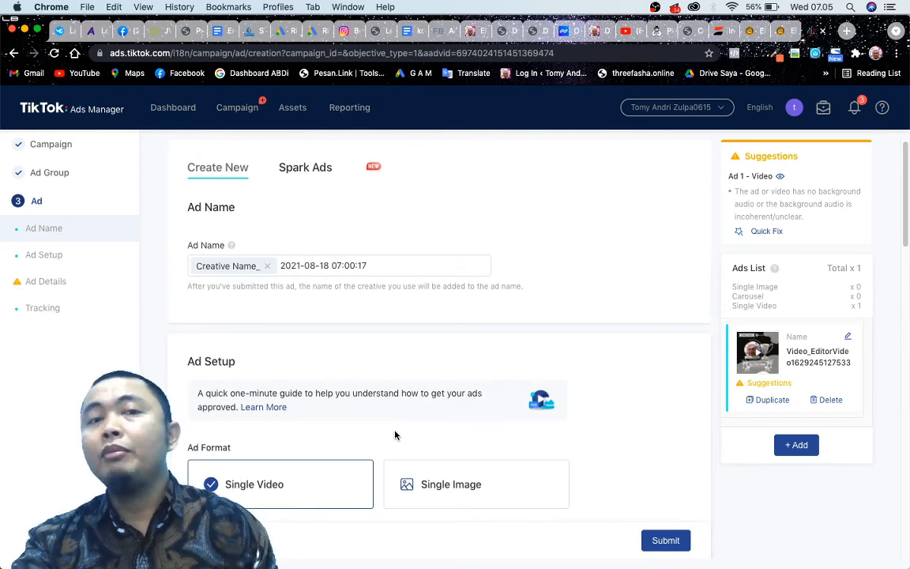
pyautogui.scroll(-2, 396, 436)
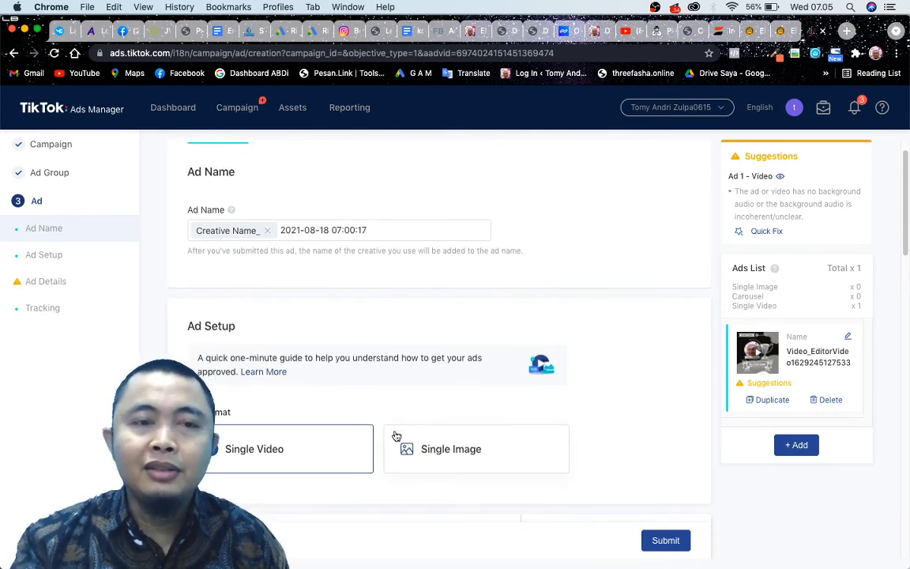
pyautogui.scroll(-1, 395, 436)
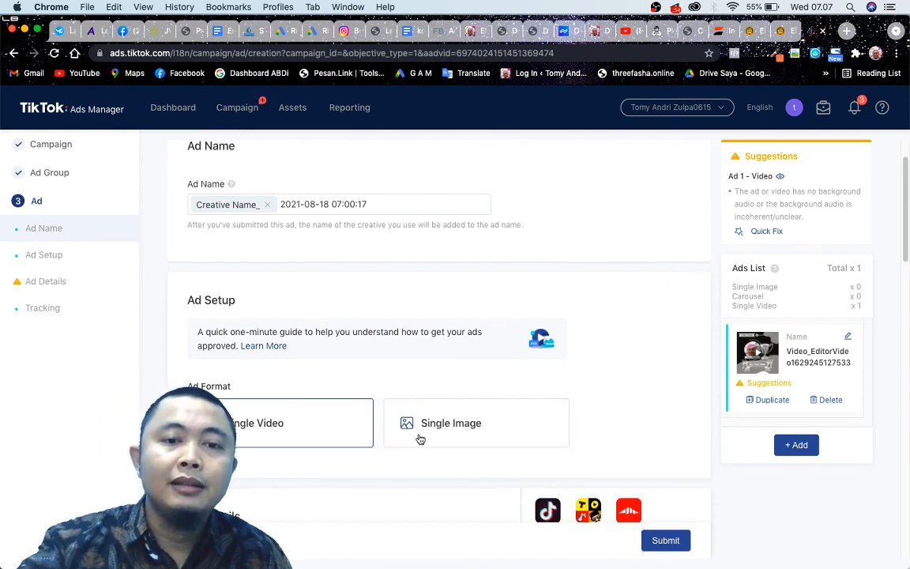
pyautogui.scroll(2, 417, 437)
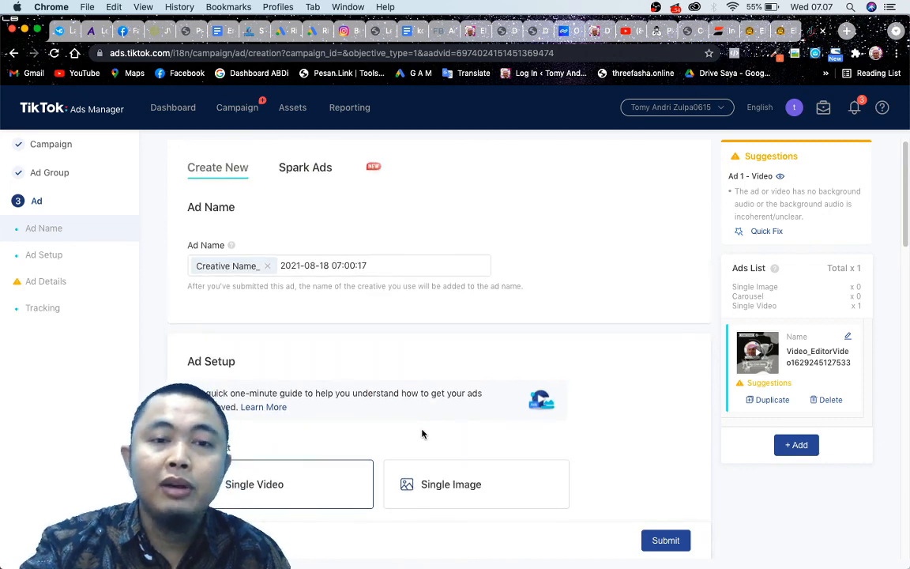
pyautogui.scroll(-20, 422, 433)
pyautogui.scroll(-10, 507, 431)
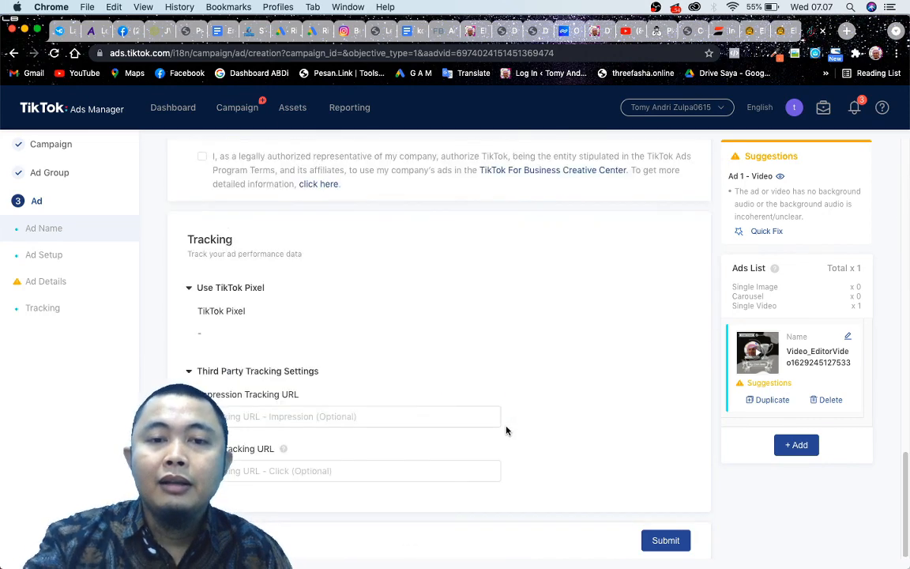